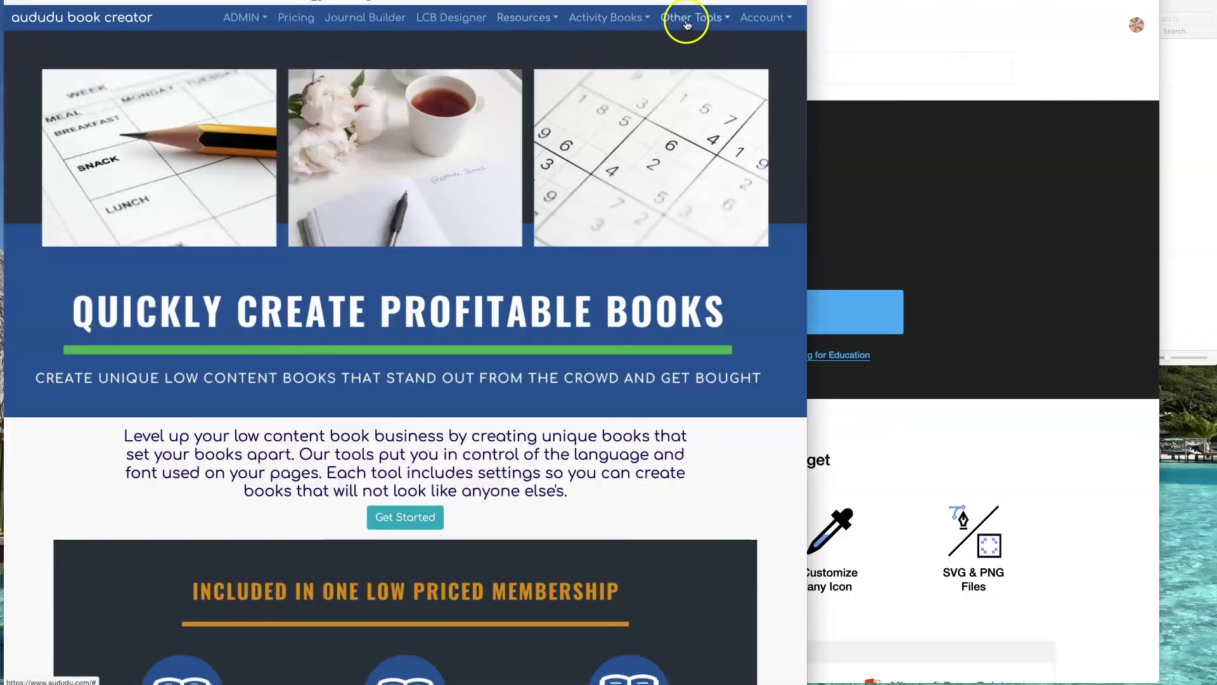
Open the Activity Books list of tools to reach the Dot-to-Dot Tool
{"action": "left_click", "coordinate": [608, 22]}
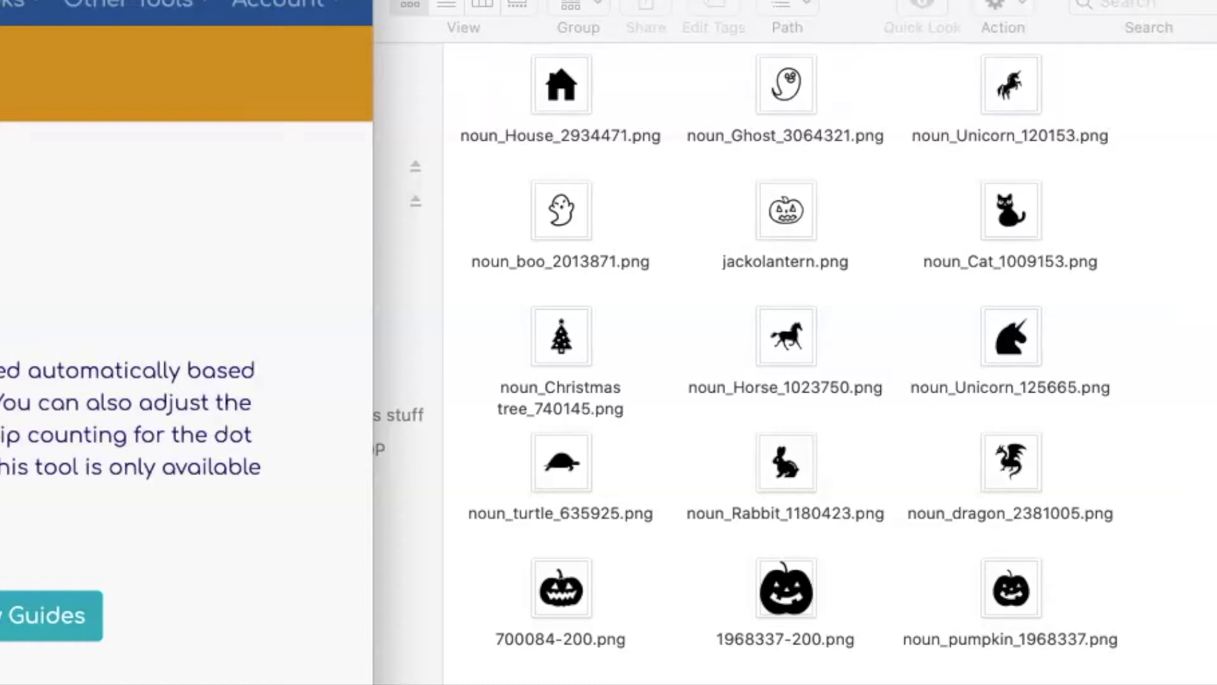
{"action": "scroll", "coordinate": [154, 239], "scroll_direction": "down", "scroll_amount": 2}
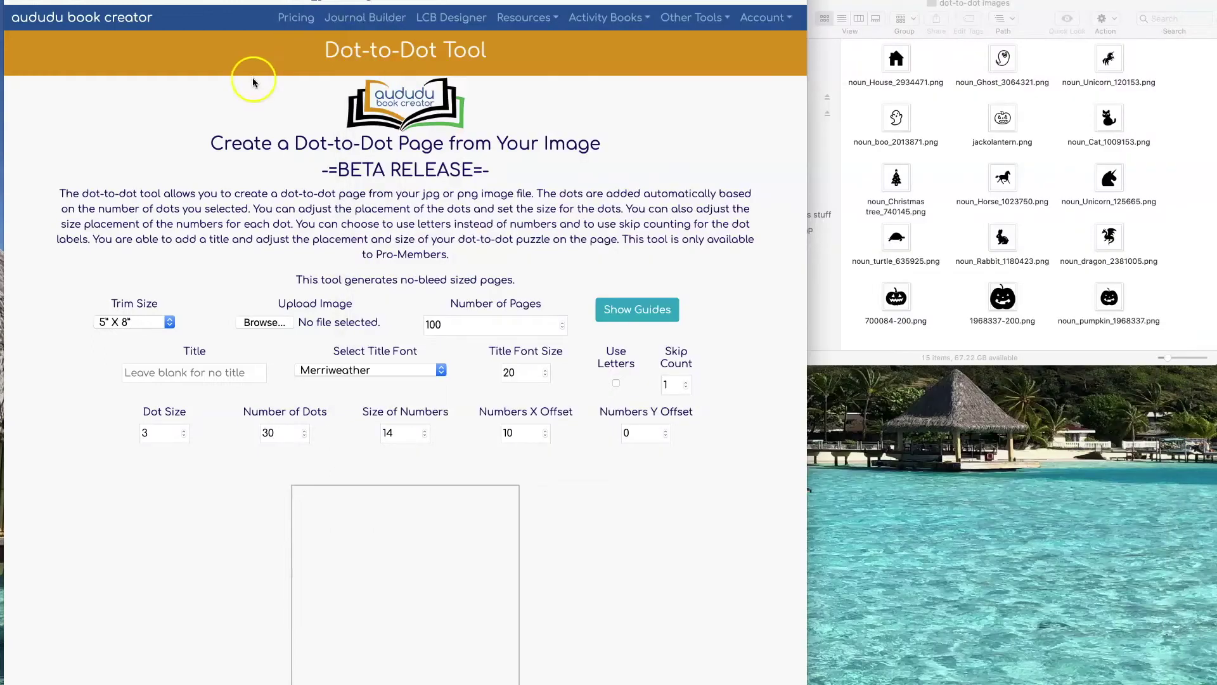
Set the page trim size to 8" X 10"
{"action": "scroll", "coordinate": [701, 129], "scroll_direction": "down", "scroll_amount": 5}
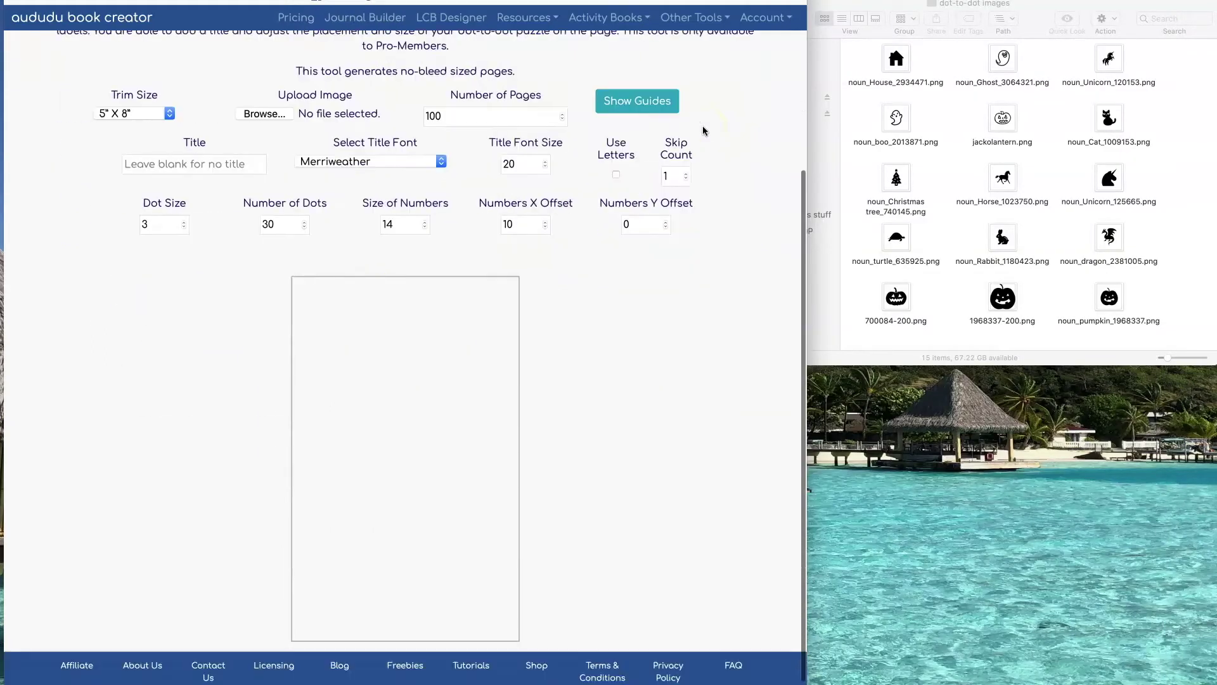
{"action": "left_click", "coordinate": [166, 113]}
{"action": "left_click", "coordinate": [156, 243]}
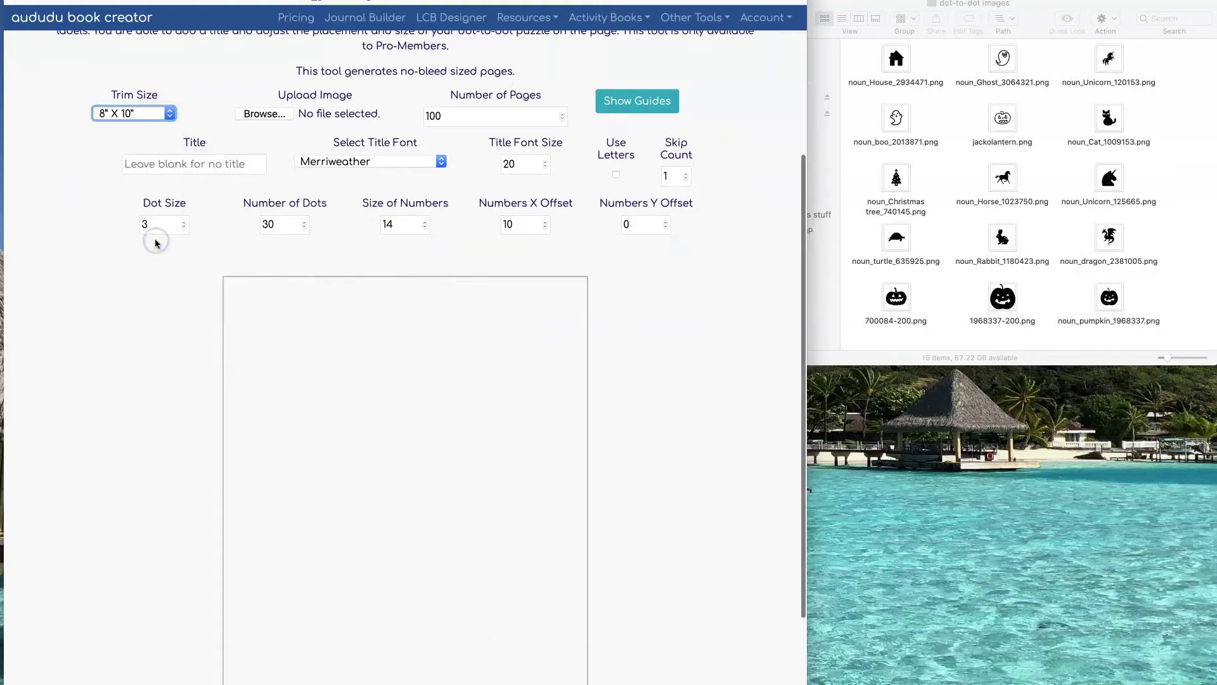
Upload noun_Cat_1009153.png from the dot-to-dot images folder
{"action": "left_click", "coordinate": [274, 115]}
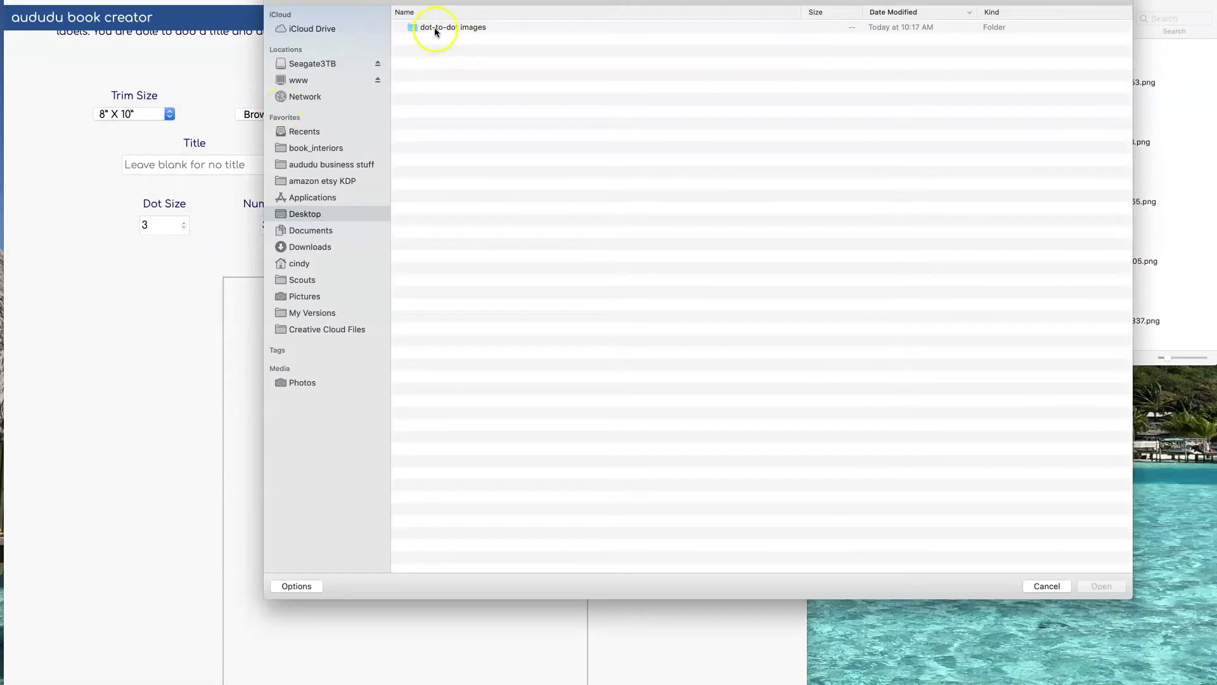
{"action": "double_click", "coordinate": [437, 27]}
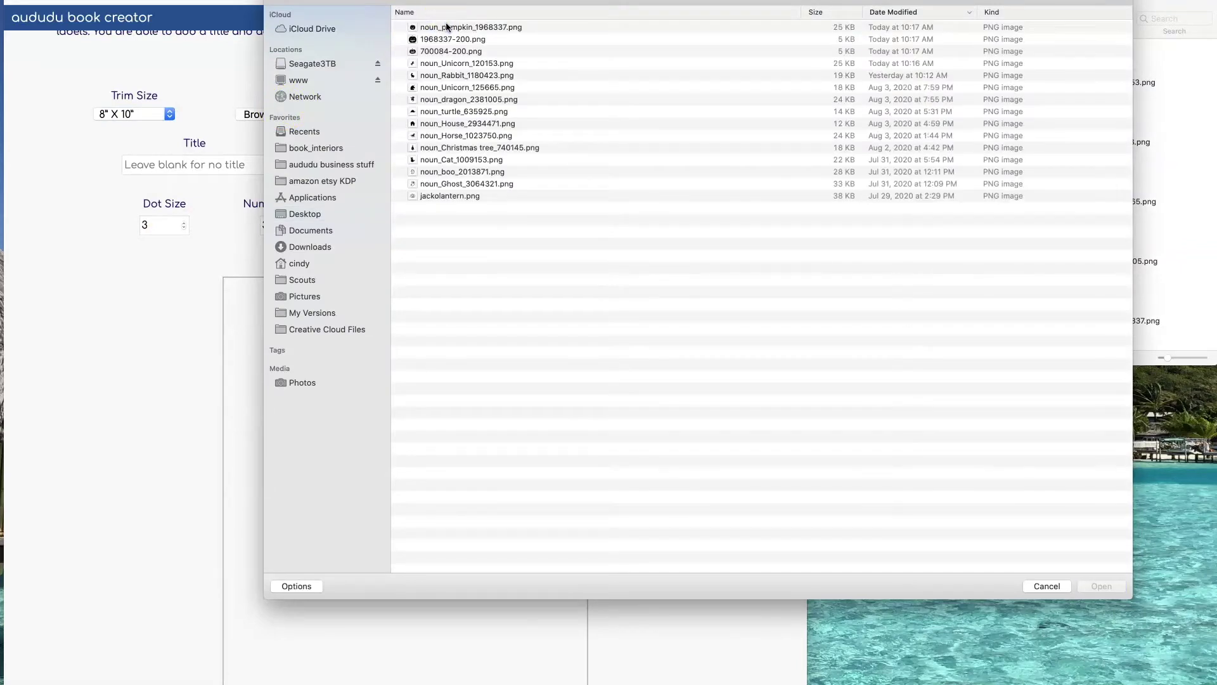
{"action": "left_click", "coordinate": [459, 160]}
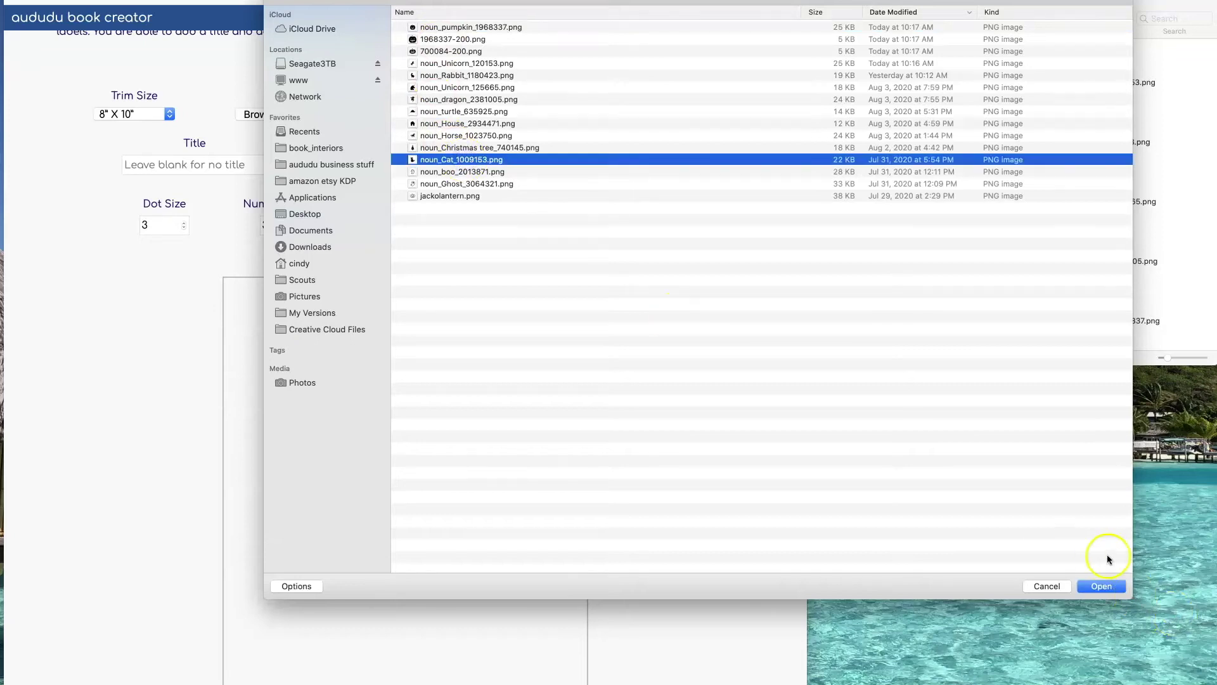
{"action": "left_click", "coordinate": [1104, 586]}
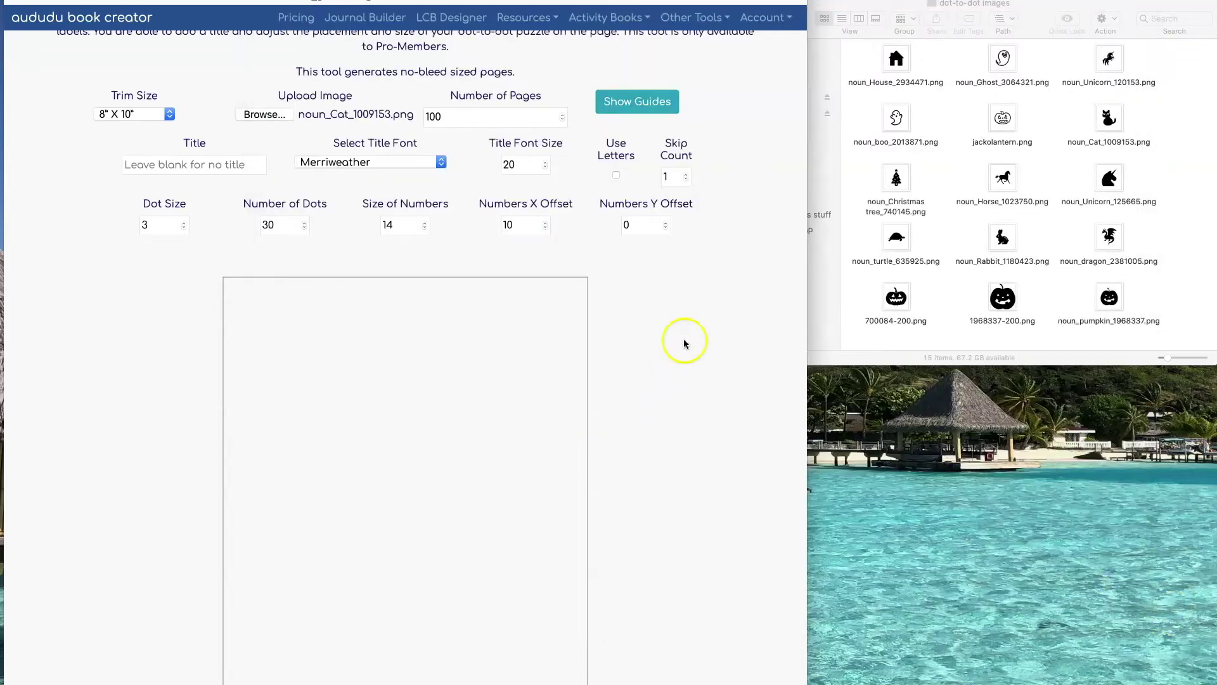
Set the cat puzzle's number of dots to 26
{"action": "scroll", "coordinate": [669, 306], "scroll_direction": "down", "scroll_amount": 3}
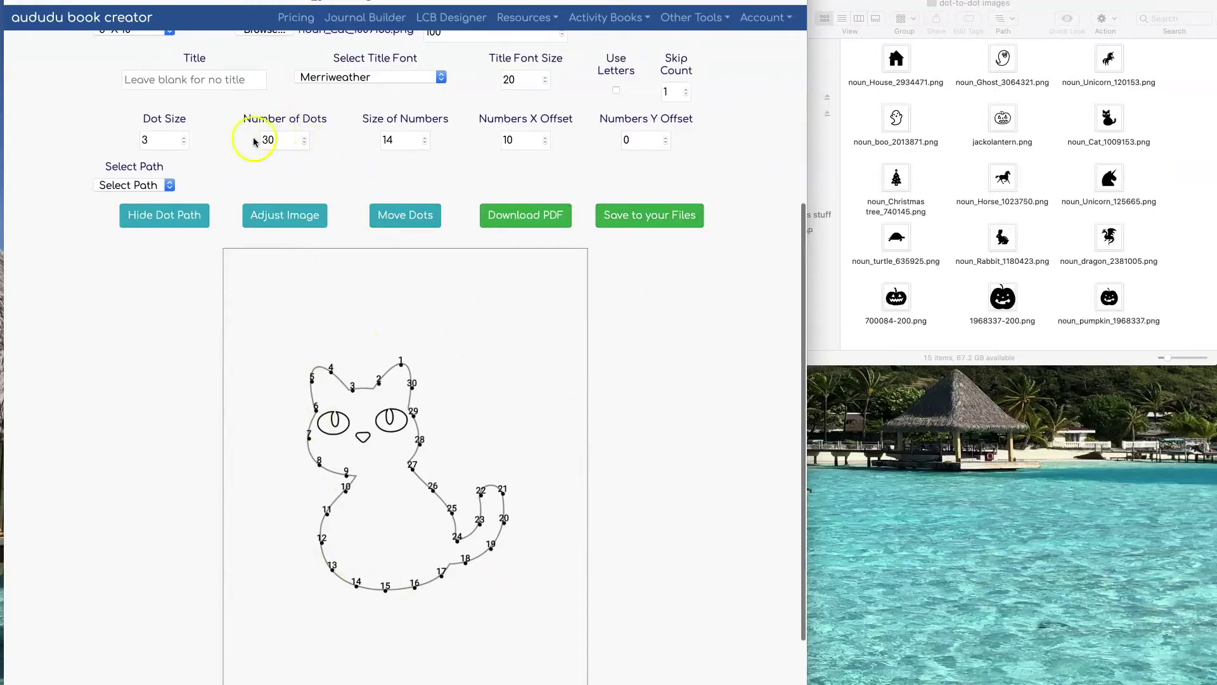
{"action": "left_click", "coordinate": [303, 139]}
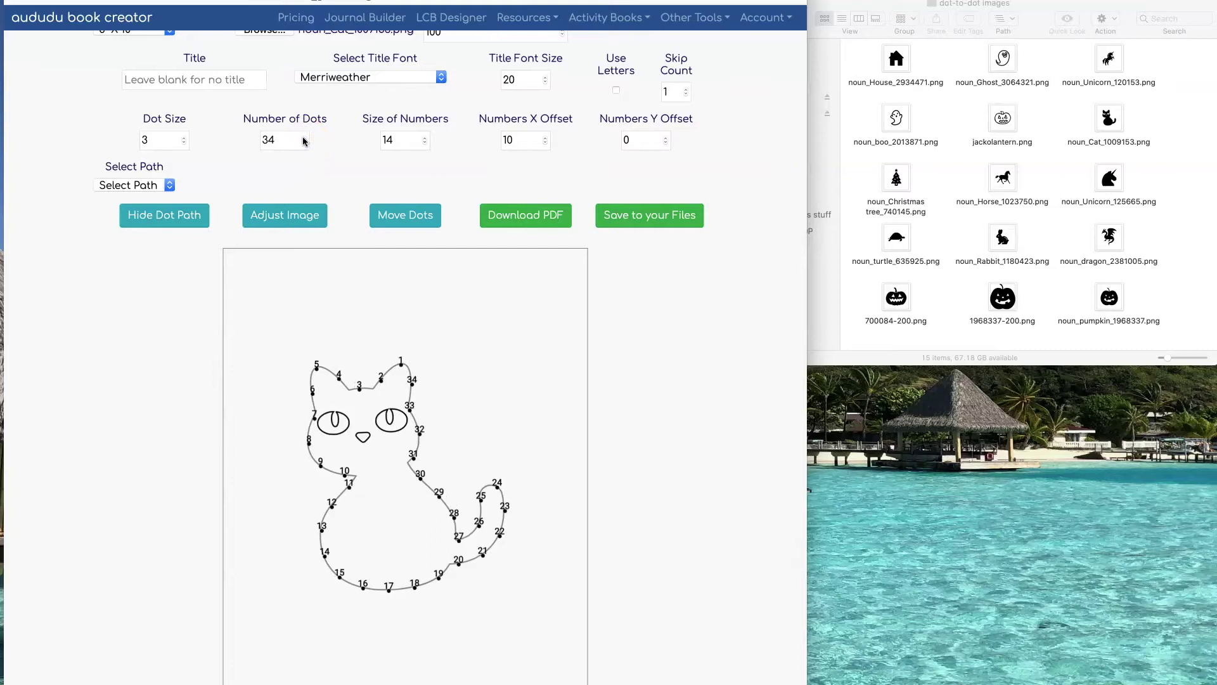
{"action": "left_click", "coordinate": [304, 142]}
{"action": "left_click", "coordinate": [303, 143]}
{"action": "left_click", "coordinate": [304, 143]}
{"action": "left_click", "coordinate": [304, 143]}
{"action": "left_click", "coordinate": [304, 143]}
{"action": "left_click", "coordinate": [304, 143]}
{"action": "left_click", "coordinate": [303, 142]}
{"action": "left_click", "coordinate": [304, 143]}
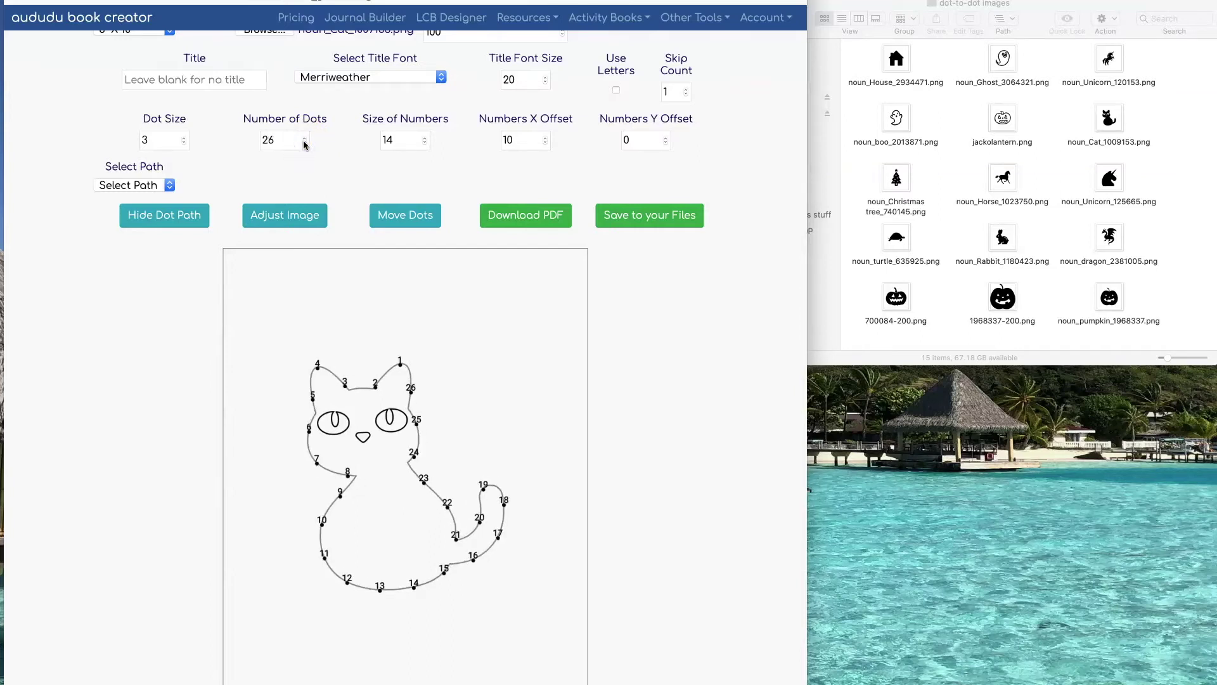
Set the dot size to 2.5
{"action": "left_click", "coordinate": [183, 137]}
{"action": "left_click_drag", "start_coordinate": [163, 139], "coordinate": [139, 139]}
{"action": "type", "text": "2"}
{"action": "left_click", "coordinate": [165, 139]}
{"action": "left_click", "coordinate": [230, 163]}
Set the size of numbers to 12, after briefly trying 8
{"action": "left_click_drag", "start_coordinate": [403, 139], "coordinate": [379, 138]}
{"action": "type", "text": "8"}
{"action": "left_click", "coordinate": [456, 178]}
{"action": "left_click", "coordinate": [386, 140]}
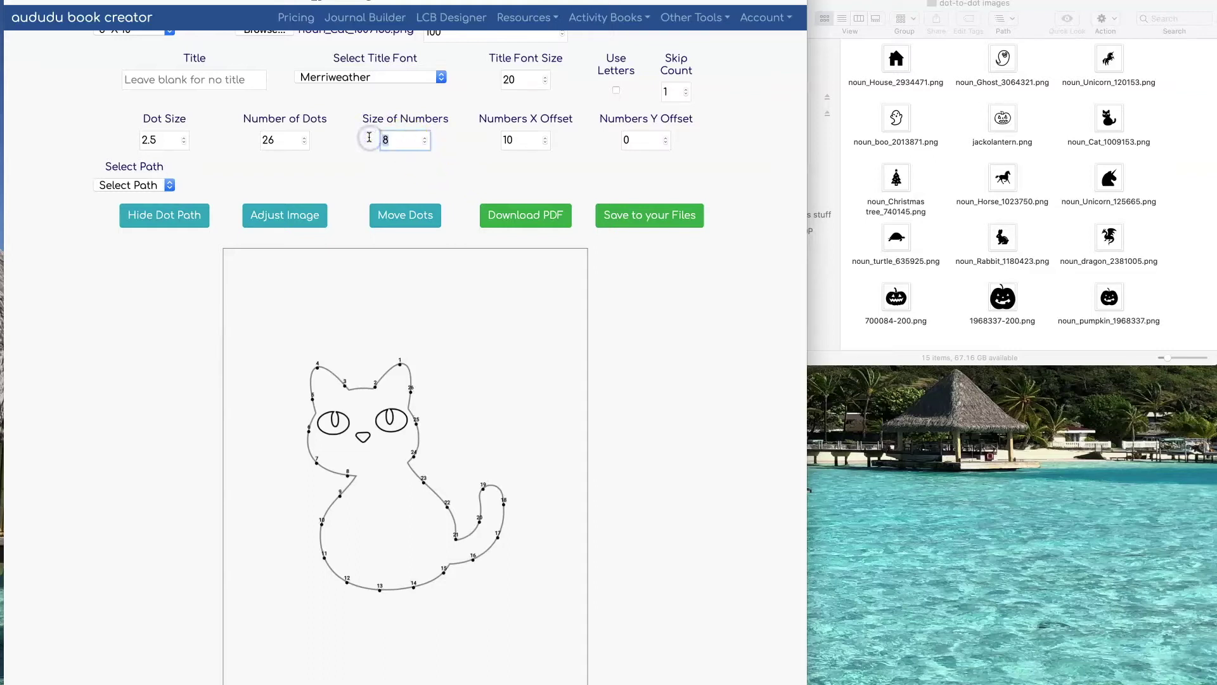
{"action": "type", "text": "12"}
{"action": "left_click", "coordinate": [455, 173]}
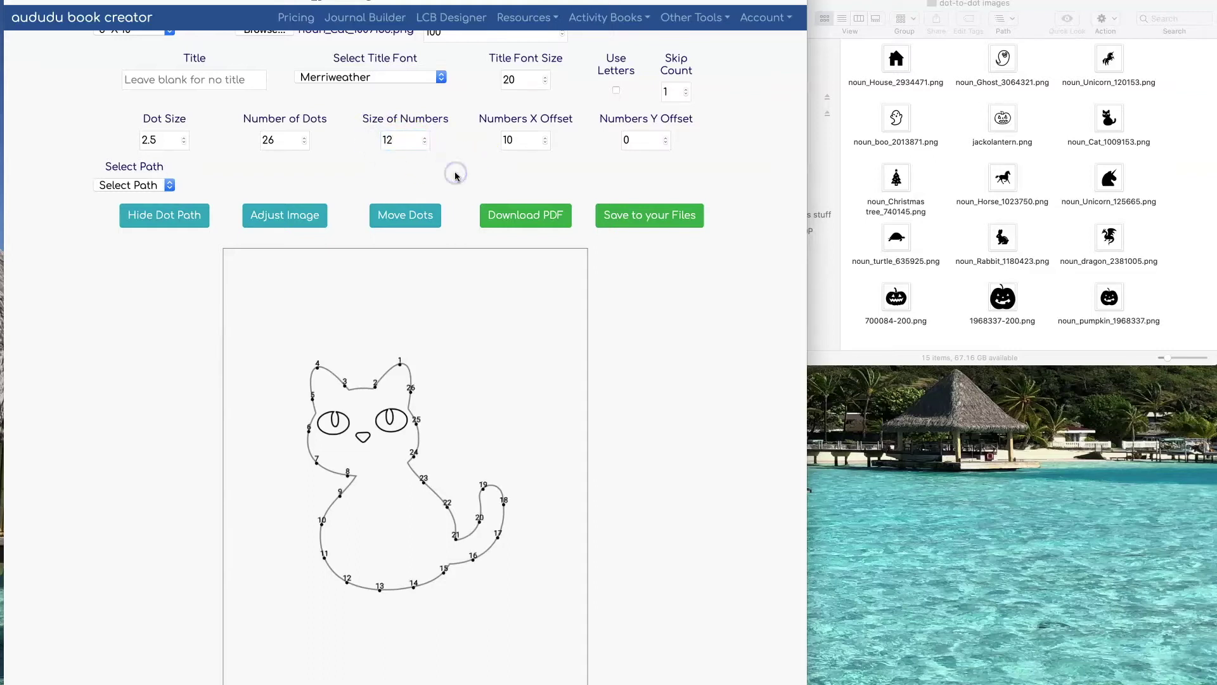
Hide the dot path and set the numbers' Y offset to -3
{"action": "left_click", "coordinate": [172, 219]}
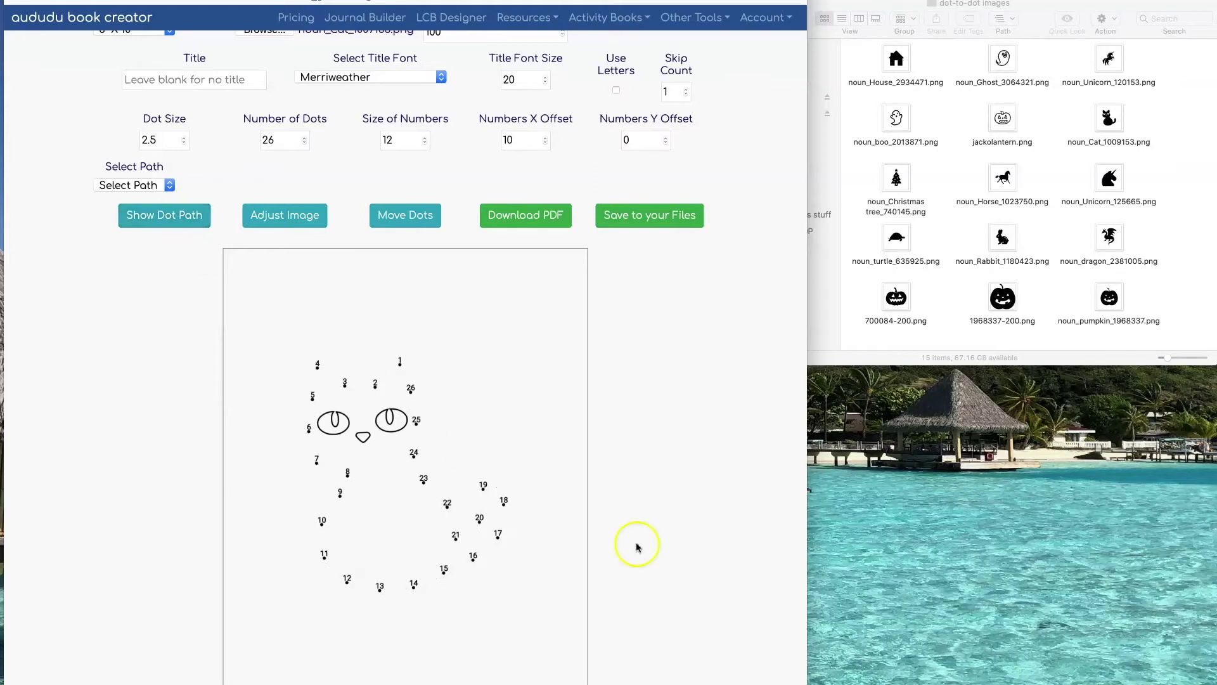
{"action": "left_click", "coordinate": [665, 137]}
{"action": "left_click", "coordinate": [664, 138]}
{"action": "left_click", "coordinate": [665, 138]}
{"action": "left_click", "coordinate": [664, 145]}
{"action": "left_click", "coordinate": [665, 144]}
{"action": "left_click", "coordinate": [665, 145]}
{"action": "left_click", "coordinate": [665, 145]}
{"action": "left_click", "coordinate": [665, 145]}
Set the numbers' X offset to 5
{"action": "left_click", "coordinate": [544, 137]}
{"action": "left_click", "coordinate": [544, 138]}
{"action": "left_click", "coordinate": [544, 137]}
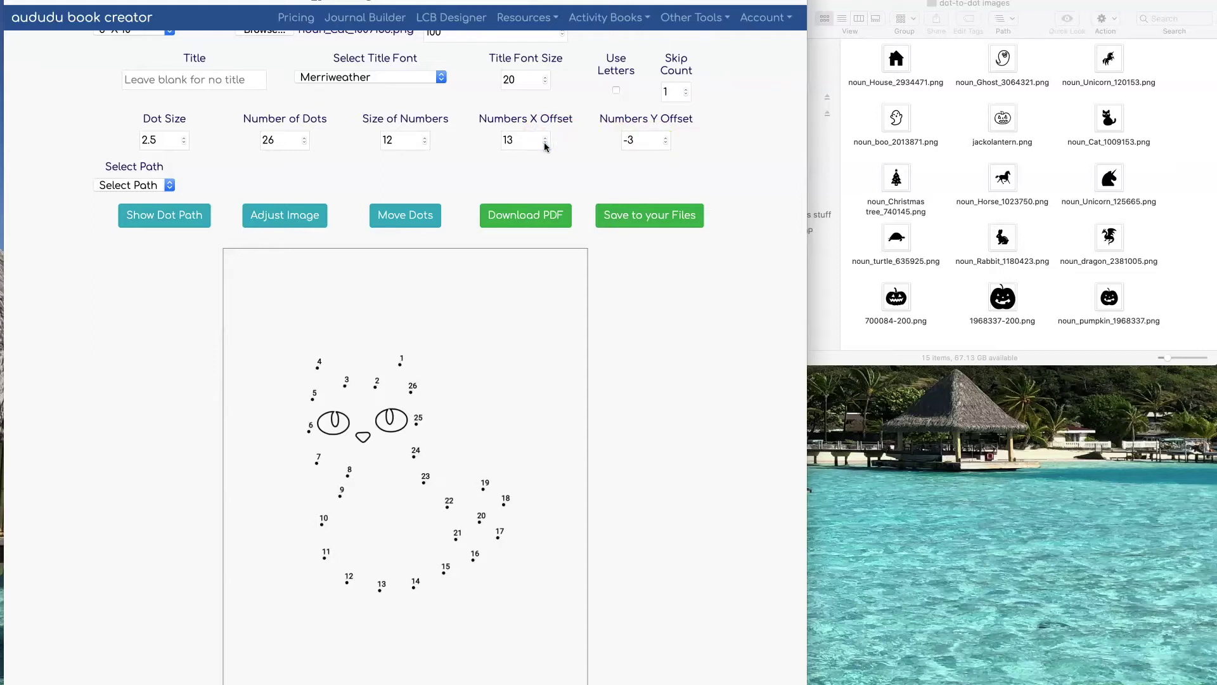
{"action": "left_click", "coordinate": [544, 145]}
{"action": "left_click", "coordinate": [544, 145]}
{"action": "left_click", "coordinate": [543, 145]}
{"action": "left_click", "coordinate": [544, 145]}
{"action": "left_click", "coordinate": [545, 146]}
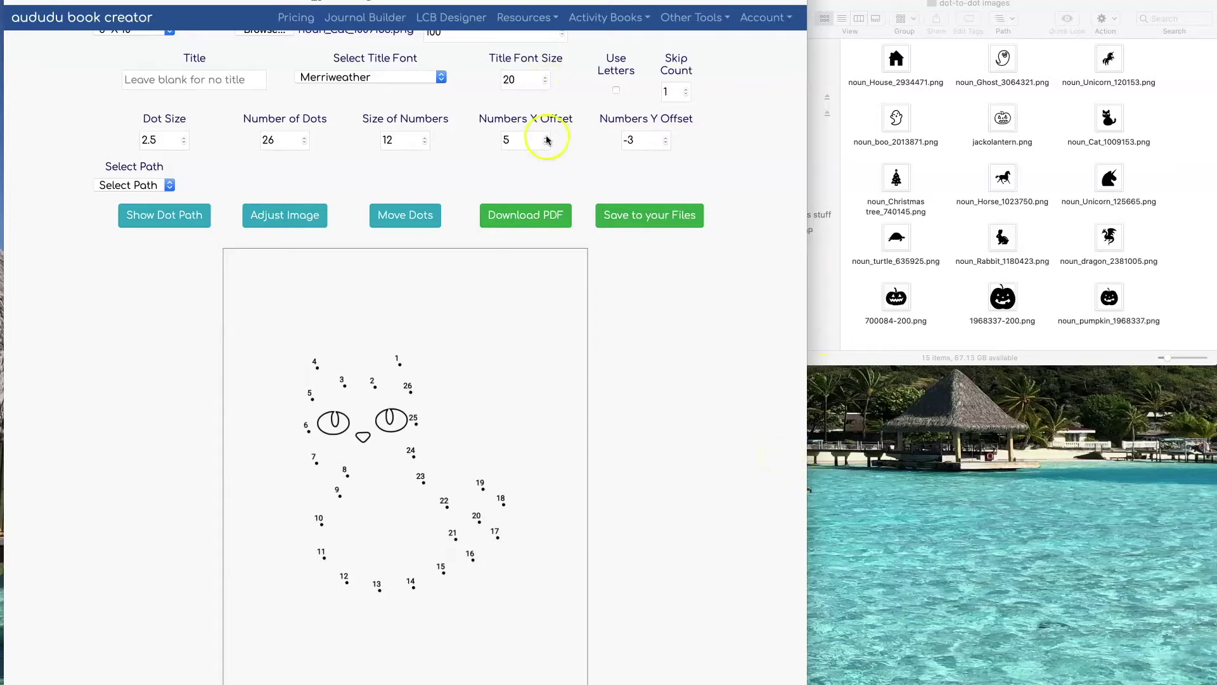
{"action": "scroll", "coordinate": [558, 136], "scroll_direction": "up", "scroll_amount": 1}
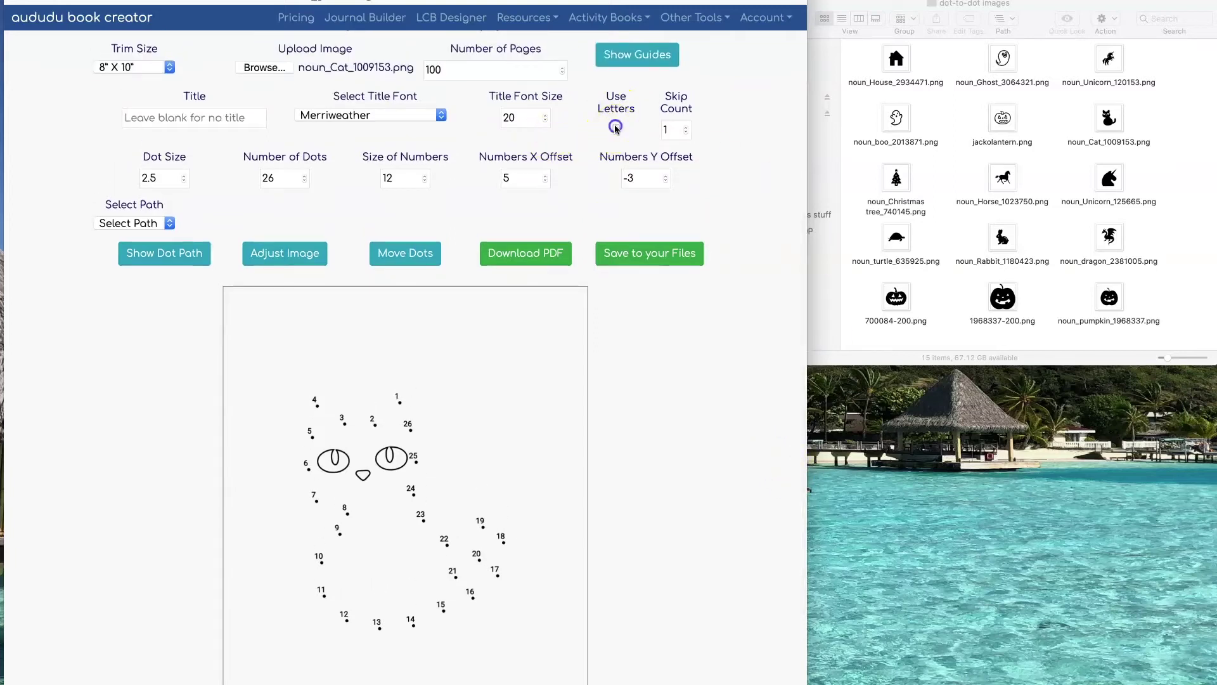
Try skip counts 2, 3 and 10, then settle on letters A–Z with skip count 1
{"action": "left_click", "coordinate": [615, 129]}
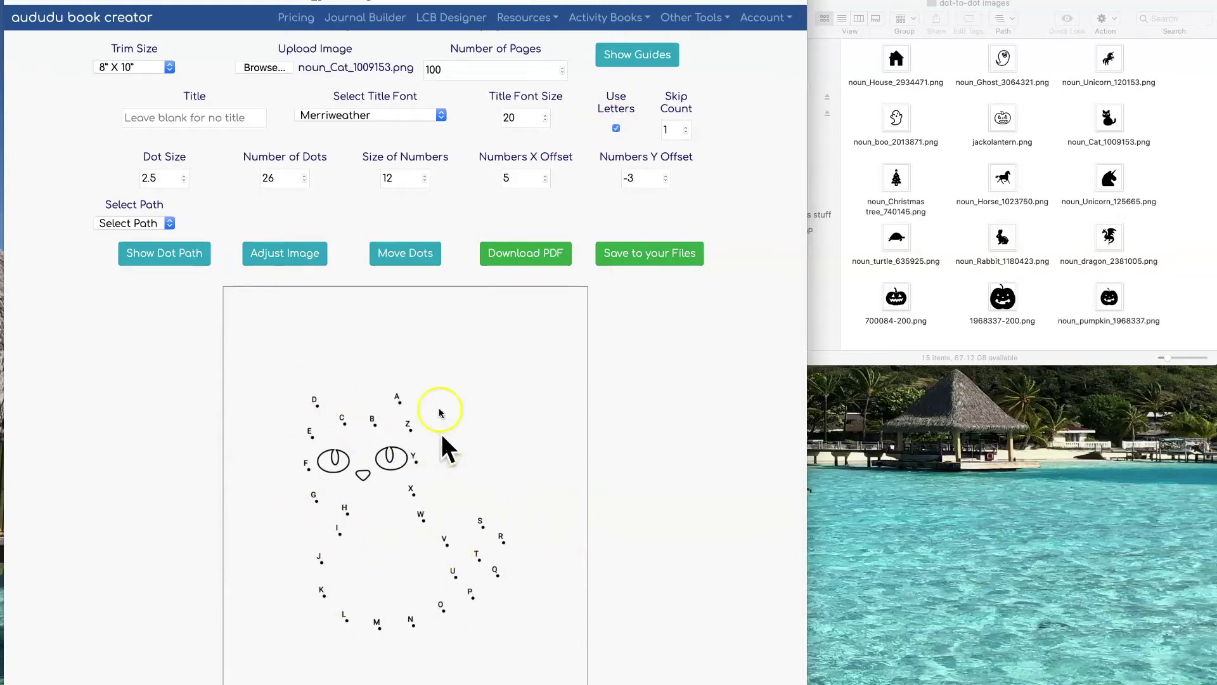
{"action": "left_click", "coordinate": [615, 128]}
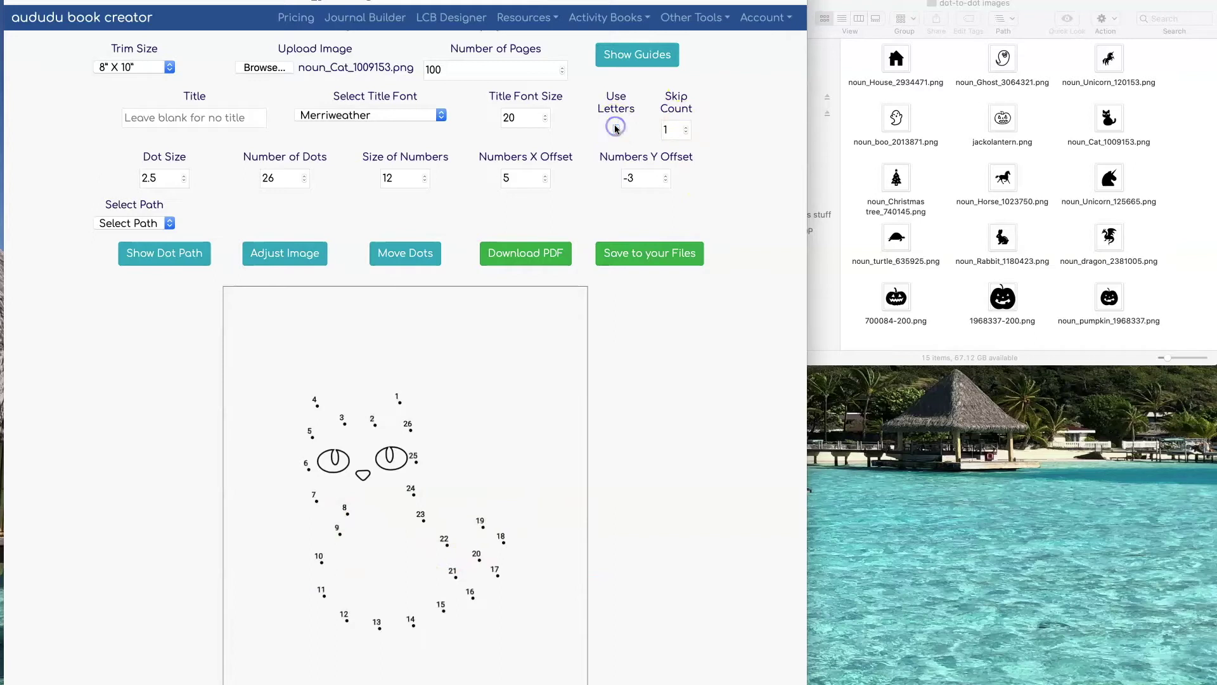
{"action": "left_click", "coordinate": [686, 128]}
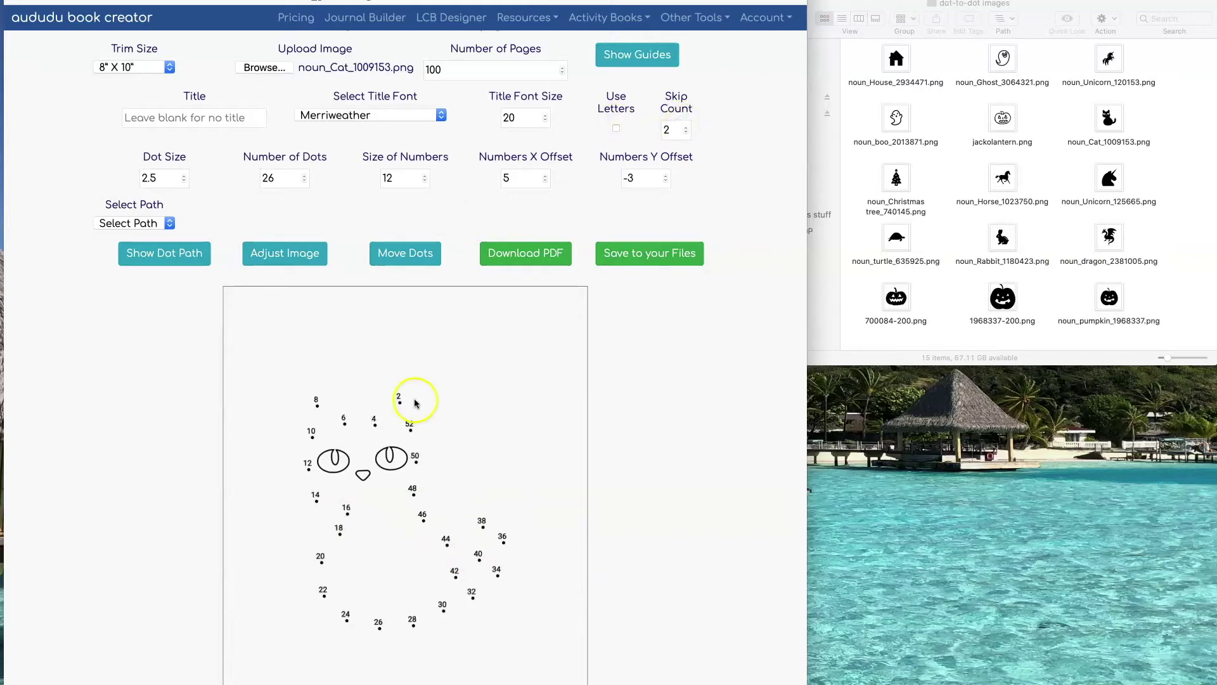
{"action": "left_click", "coordinate": [686, 127]}
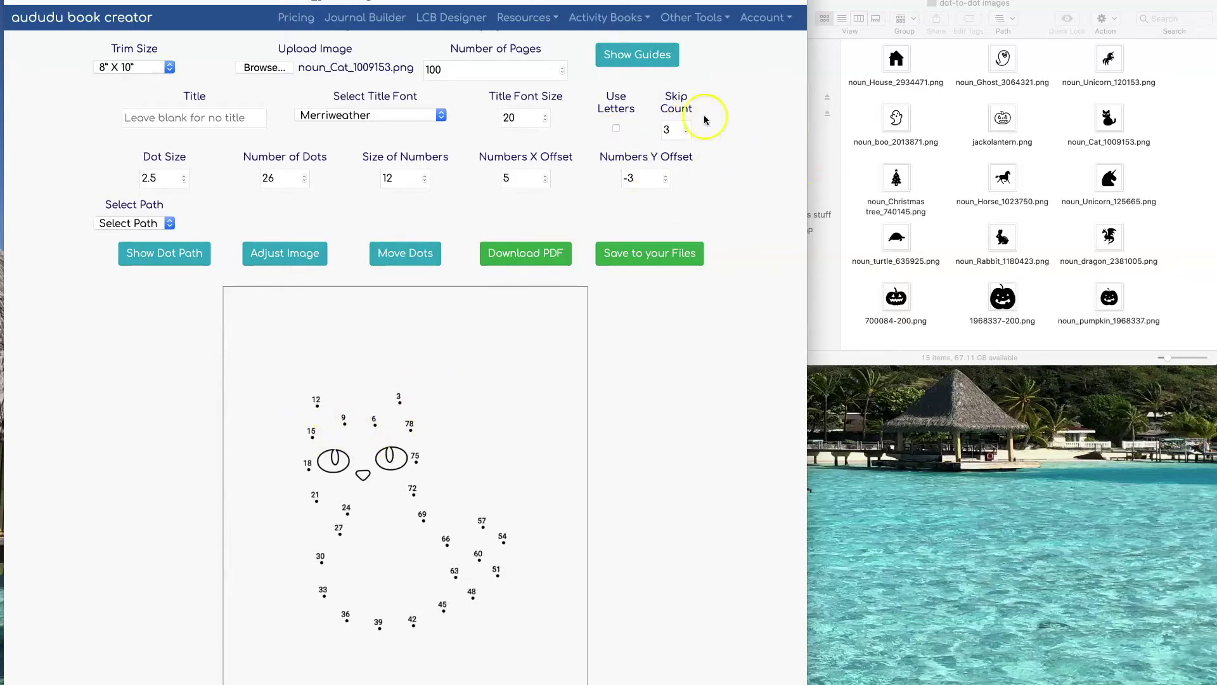
{"action": "left_click", "coordinate": [665, 129]}
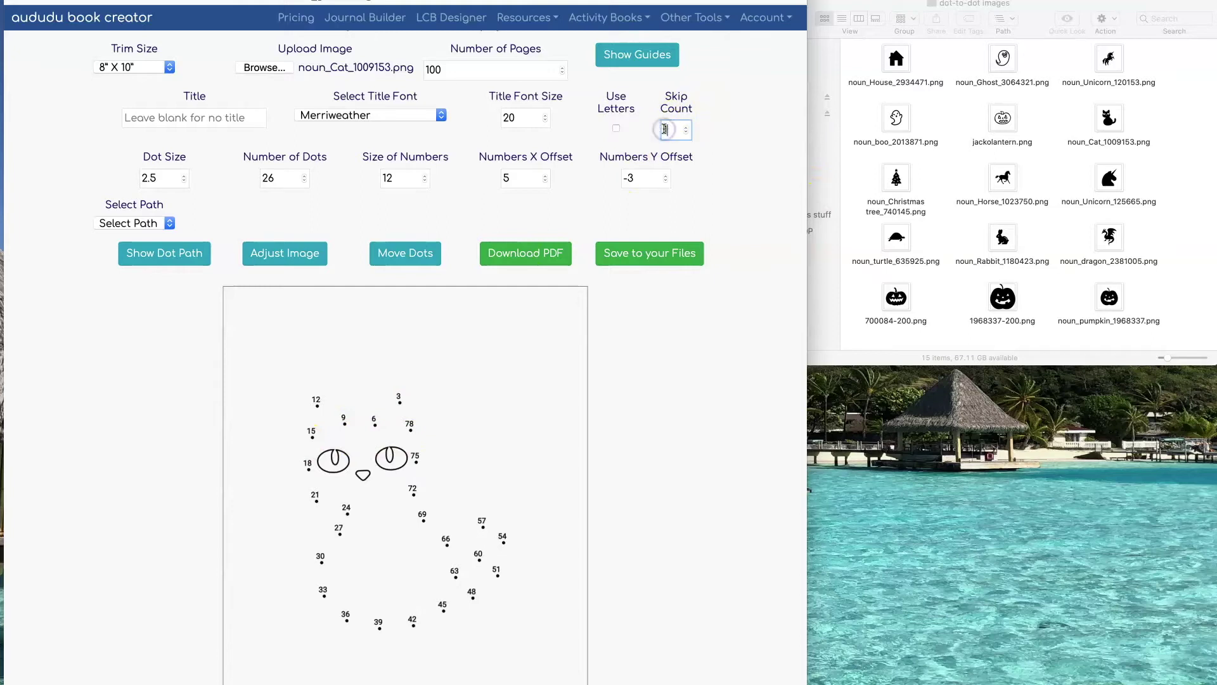
{"action": "left_click", "coordinate": [727, 159]}
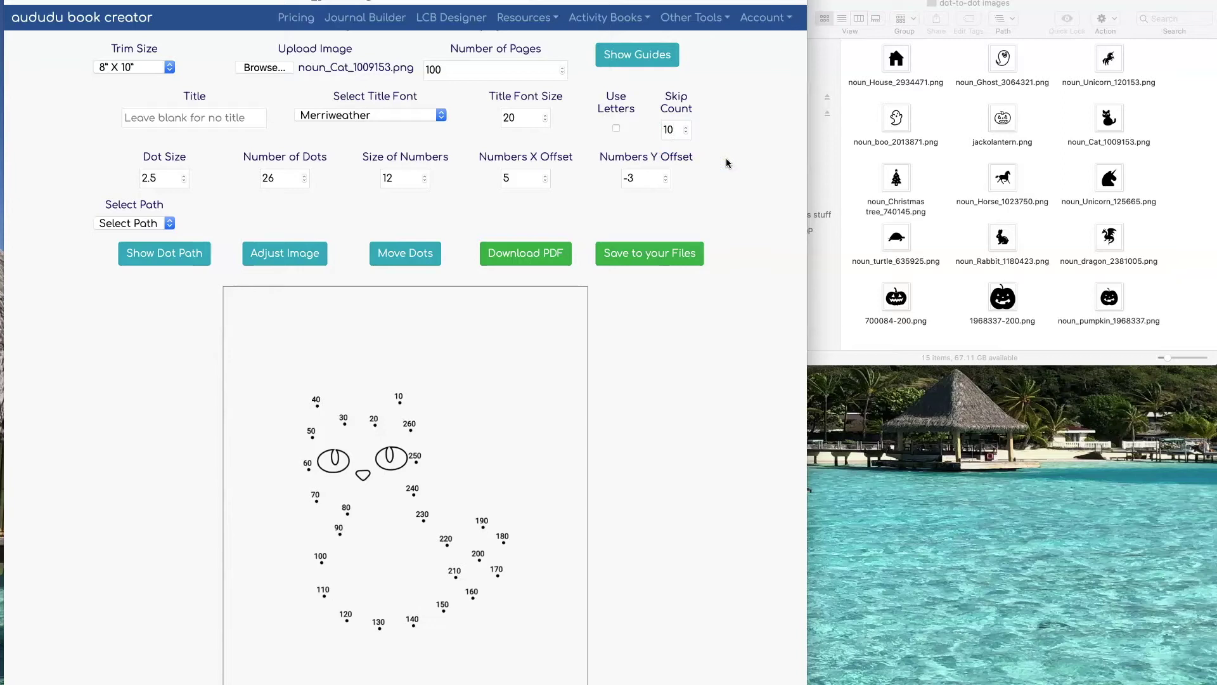
{"action": "left_click", "coordinate": [616, 128]}
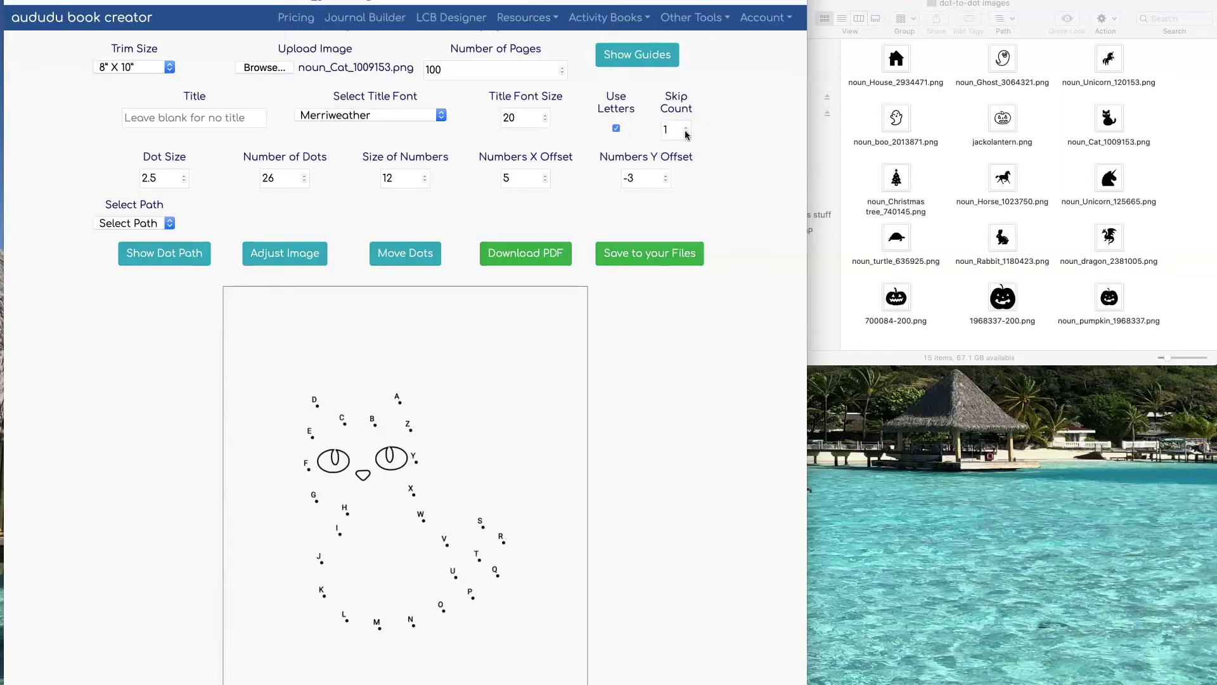
Enlarge the cat image and shift it right and down, then regenerate the dots
{"action": "scroll", "coordinate": [796, 169], "scroll_direction": "down", "scroll_amount": 3}
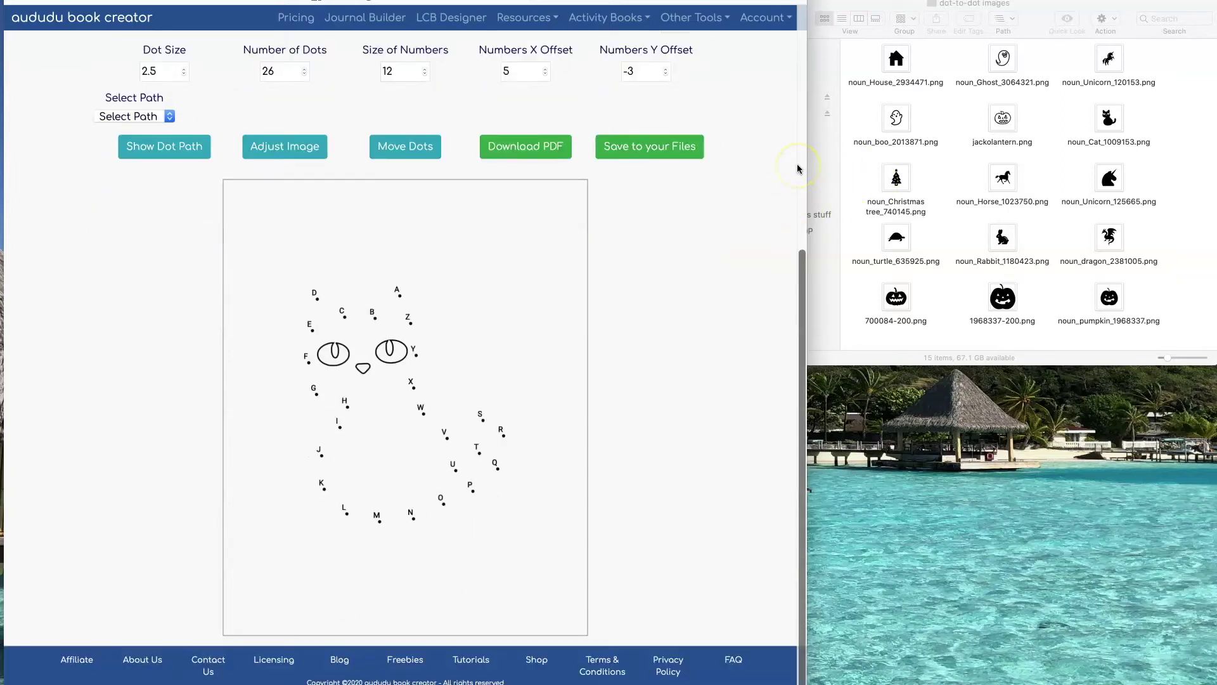
{"action": "left_click", "coordinate": [285, 147]}
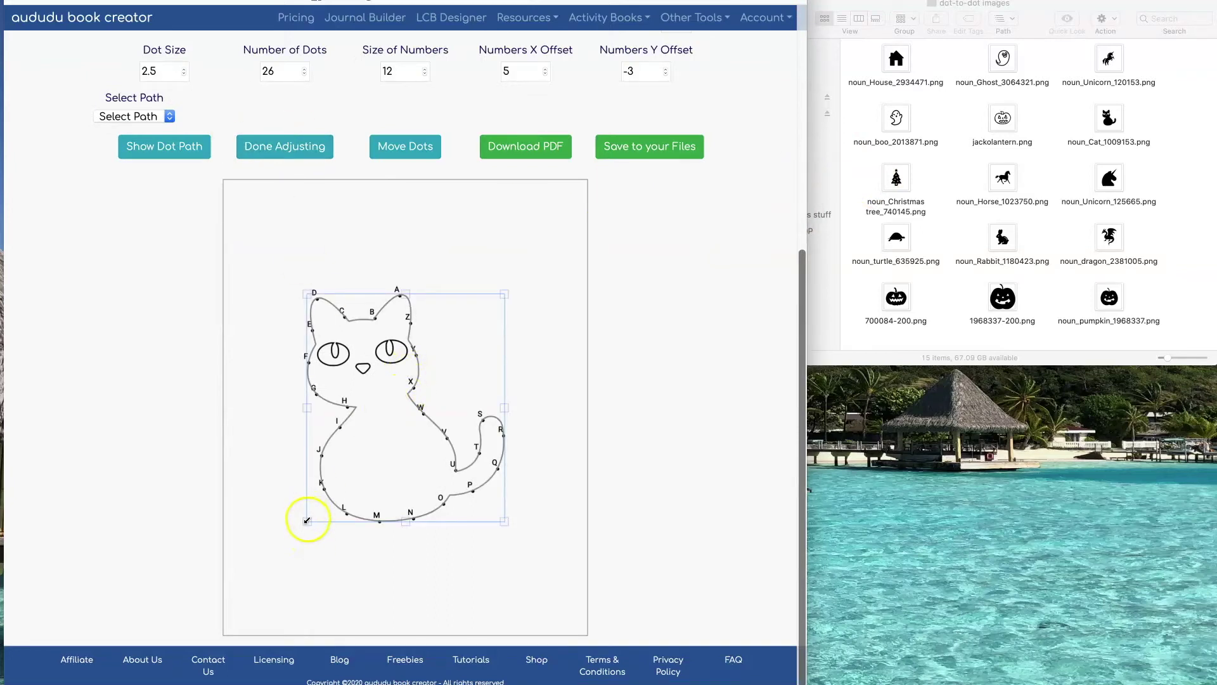
{"action": "left_click_drag", "start_coordinate": [306, 521], "coordinate": [245, 608]}
{"action": "left_click_drag", "start_coordinate": [334, 543], "coordinate": [372, 564]}
{"action": "left_click", "coordinate": [295, 149]}
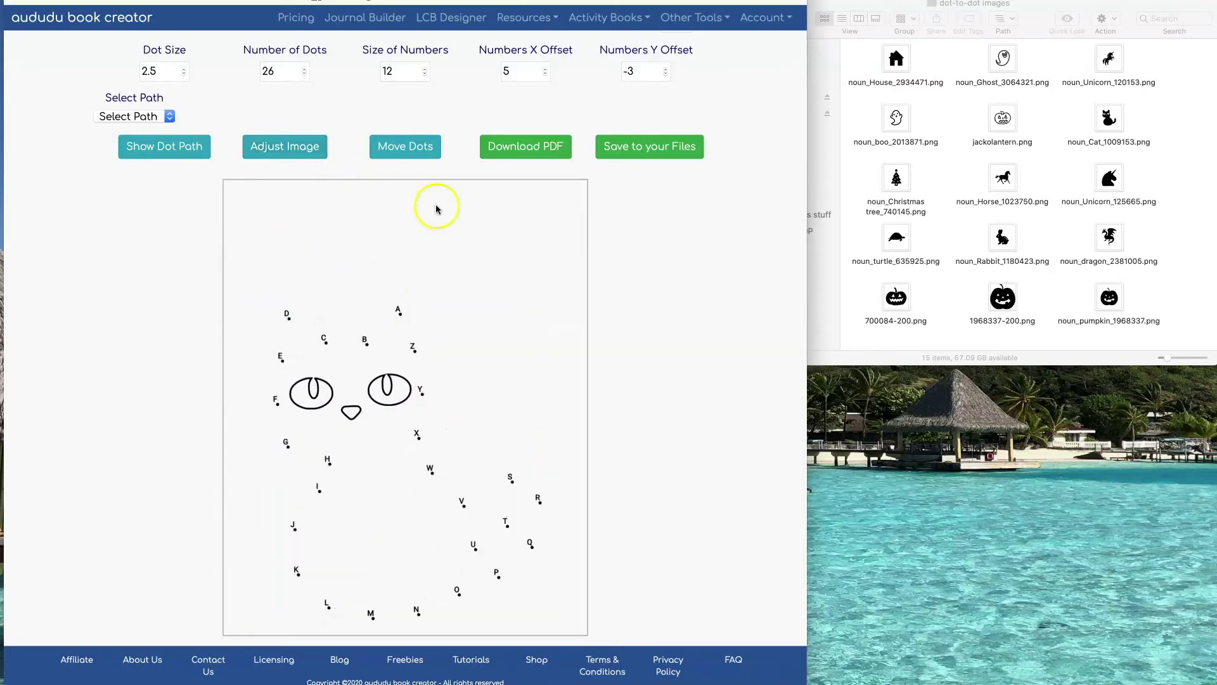
{"action": "scroll", "coordinate": [690, 337], "scroll_direction": "up", "scroll_amount": 5}
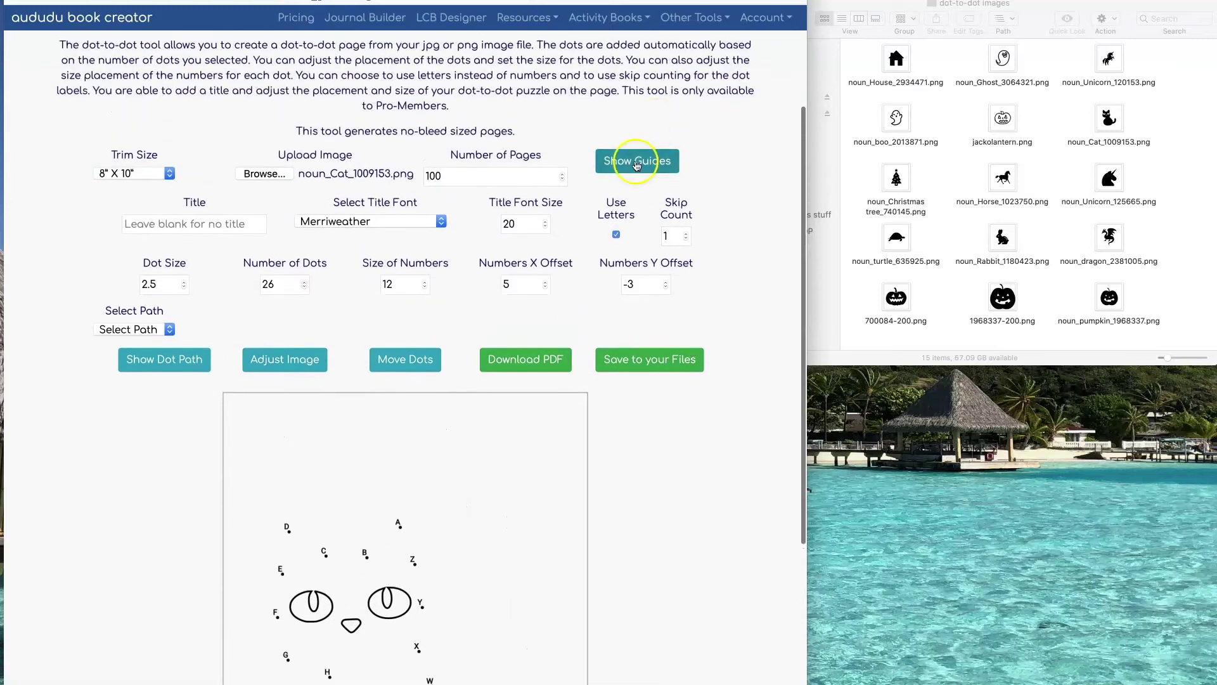
Show the page's trim and margin guides
{"action": "left_click", "coordinate": [636, 163]}
{"action": "scroll", "coordinate": [701, 130], "scroll_direction": "down", "scroll_amount": 5}
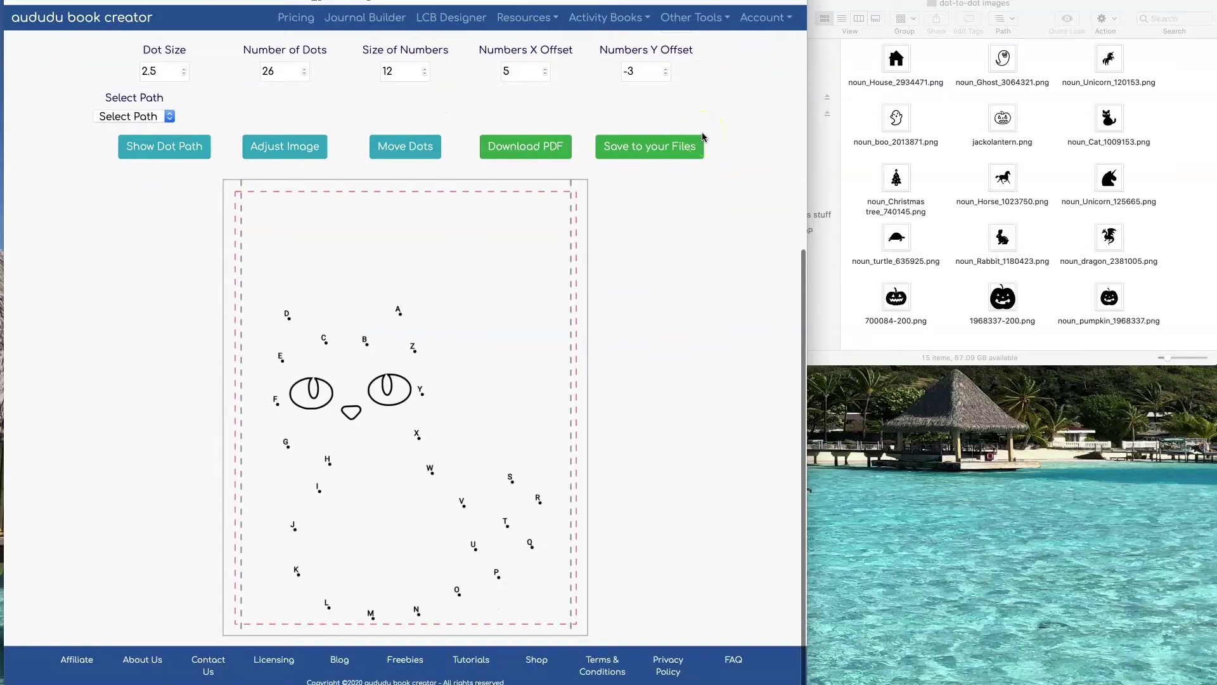
{"action": "left_click", "coordinate": [327, 605]}
{"action": "scroll", "coordinate": [677, 343], "scroll_direction": "up", "scroll_amount": 1}
{"action": "scroll", "coordinate": [678, 345], "scroll_direction": "up", "scroll_amount": 1}
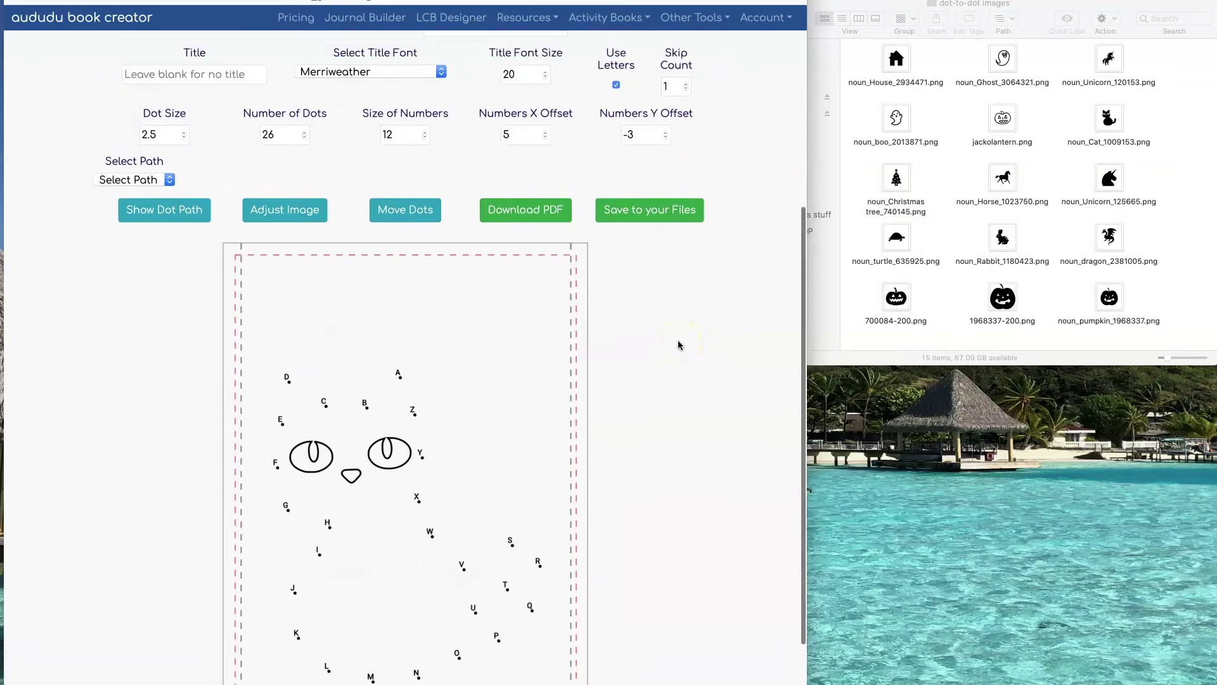
Add the title 'Meow!' and move it down onto the page
{"action": "scroll", "coordinate": [678, 339], "scroll_direction": "up", "scroll_amount": 1}
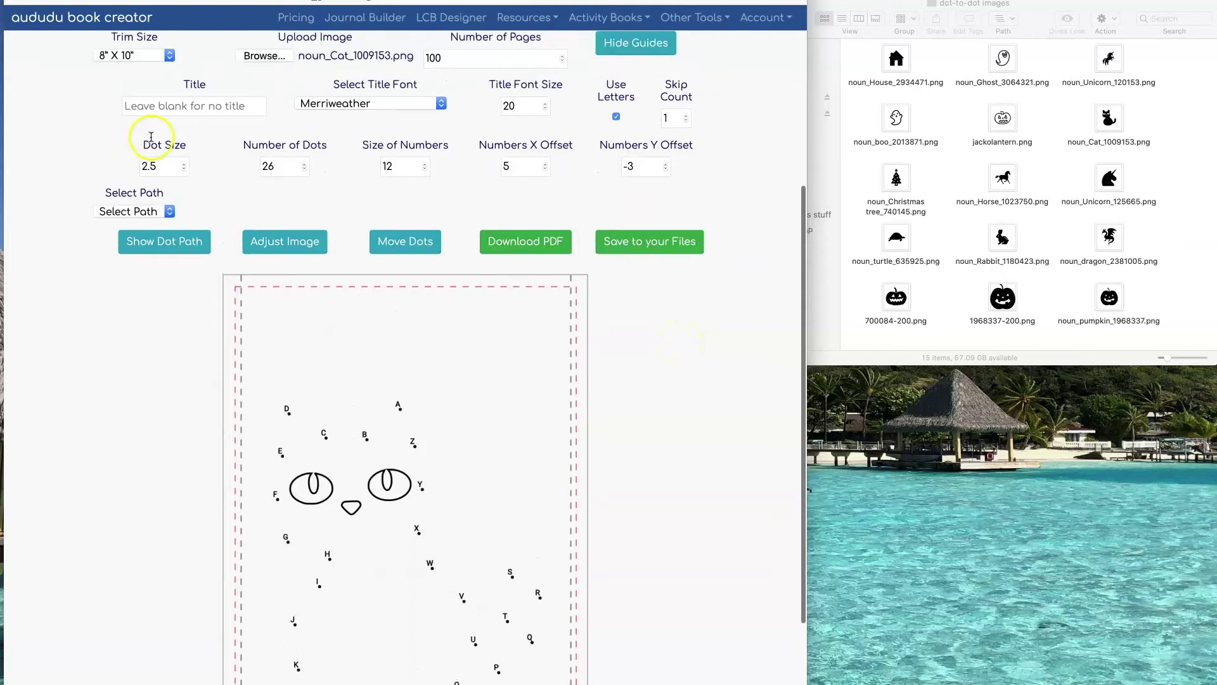
{"action": "left_click", "coordinate": [194, 105]}
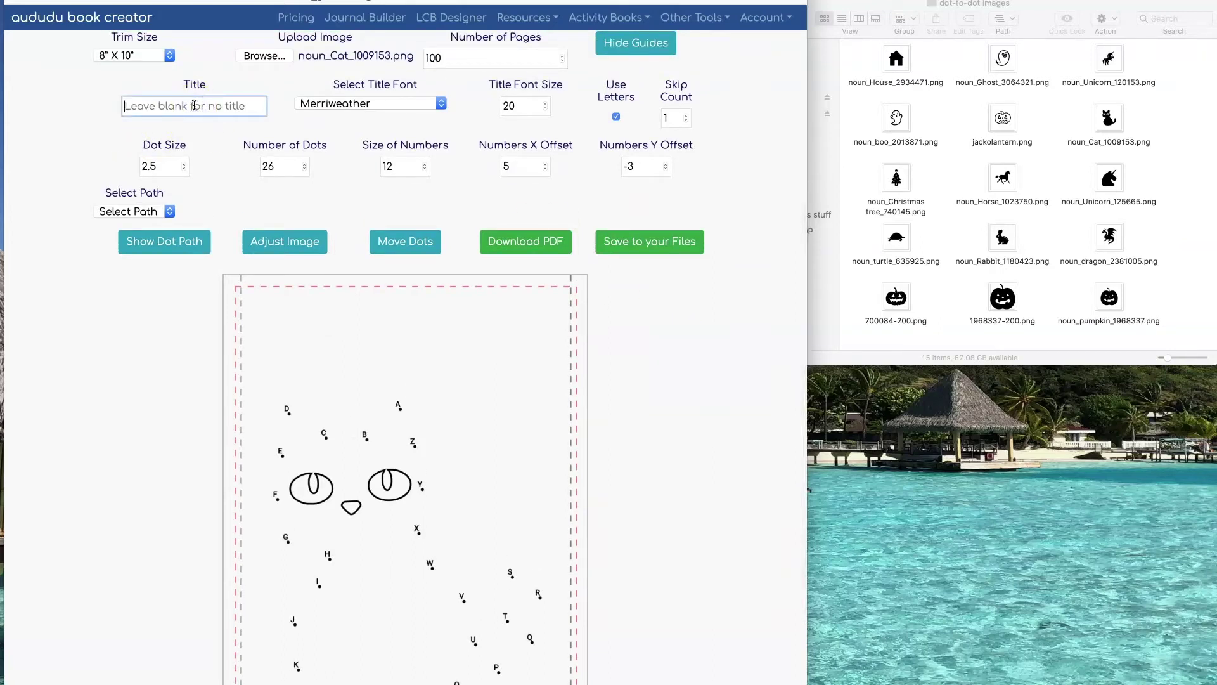
{"action": "type", "text": "Meow!"}
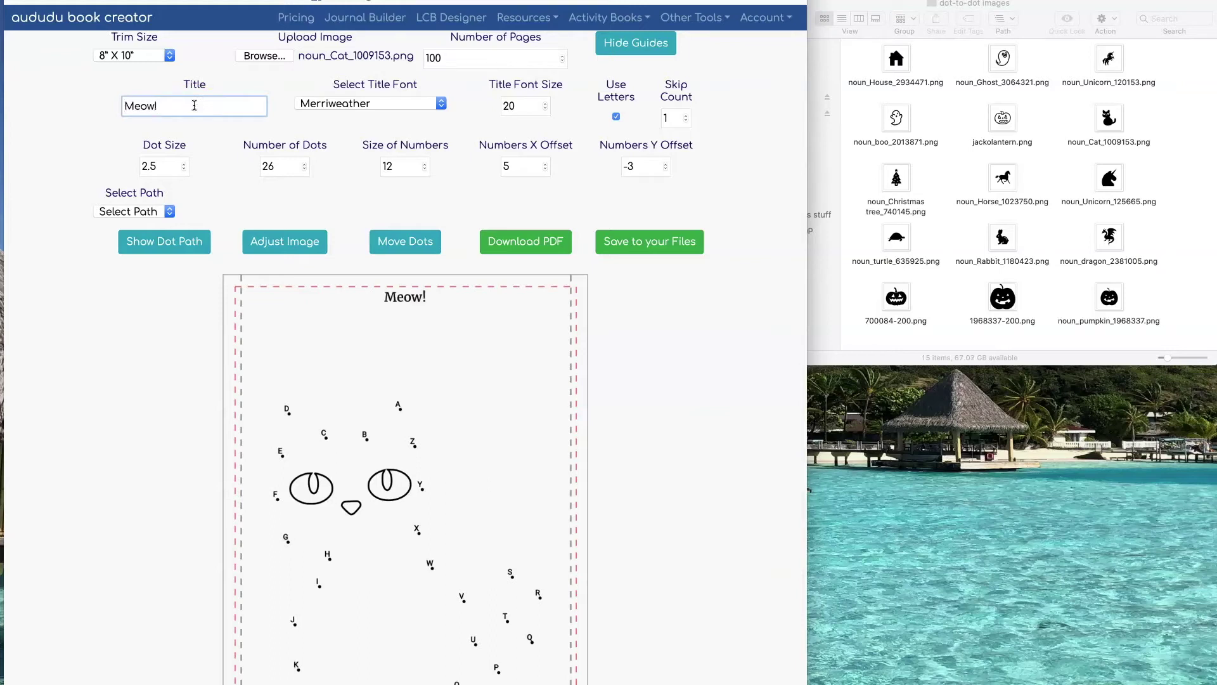
{"action": "left_click_drag", "start_coordinate": [393, 293], "coordinate": [406, 156]}
Set the title font to Playlist-Script and enlarge the Meow! title
{"action": "left_click", "coordinate": [431, 103]}
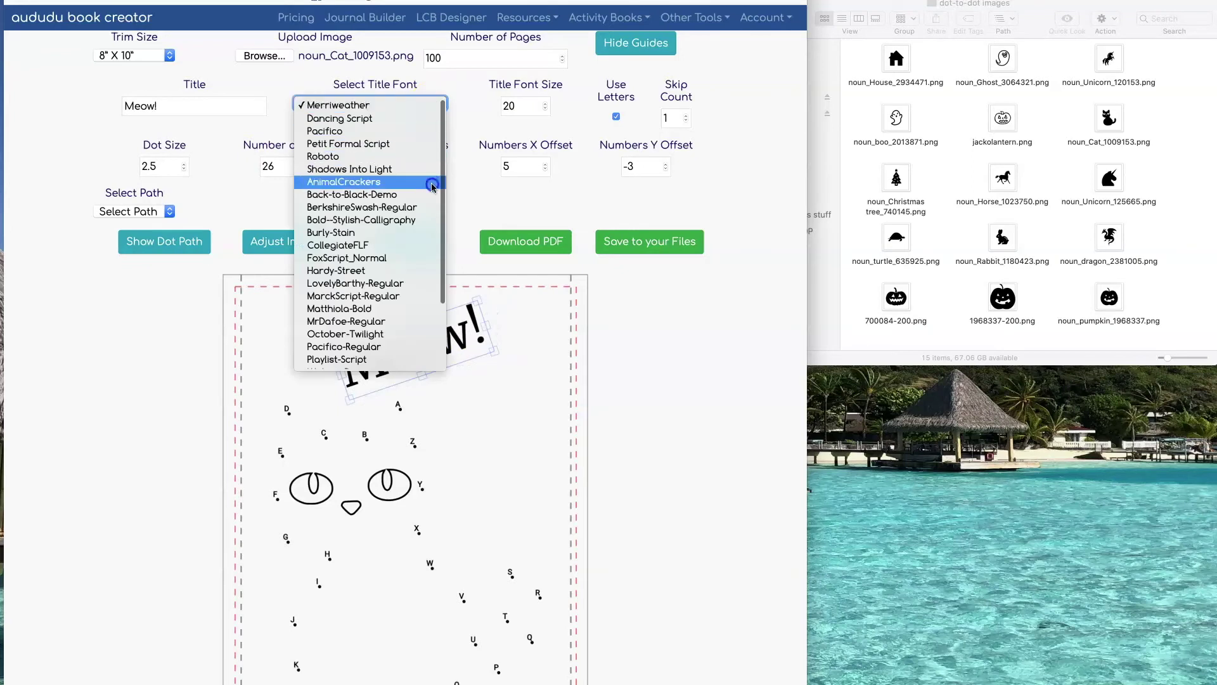
{"action": "left_click", "coordinate": [388, 282]}
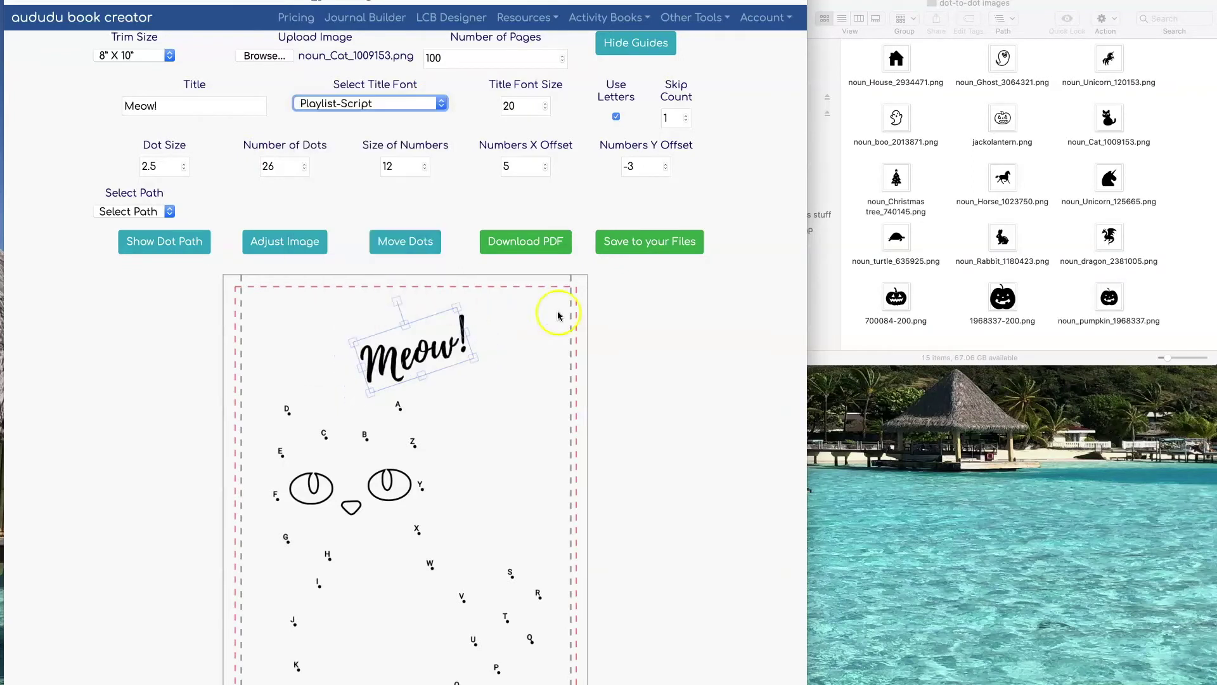
{"action": "left_click_drag", "start_coordinate": [475, 355], "coordinate": [501, 355]}
{"action": "left_click", "coordinate": [579, 317]}
{"action": "scroll", "coordinate": [672, 276], "scroll_direction": "down", "scroll_amount": 3}
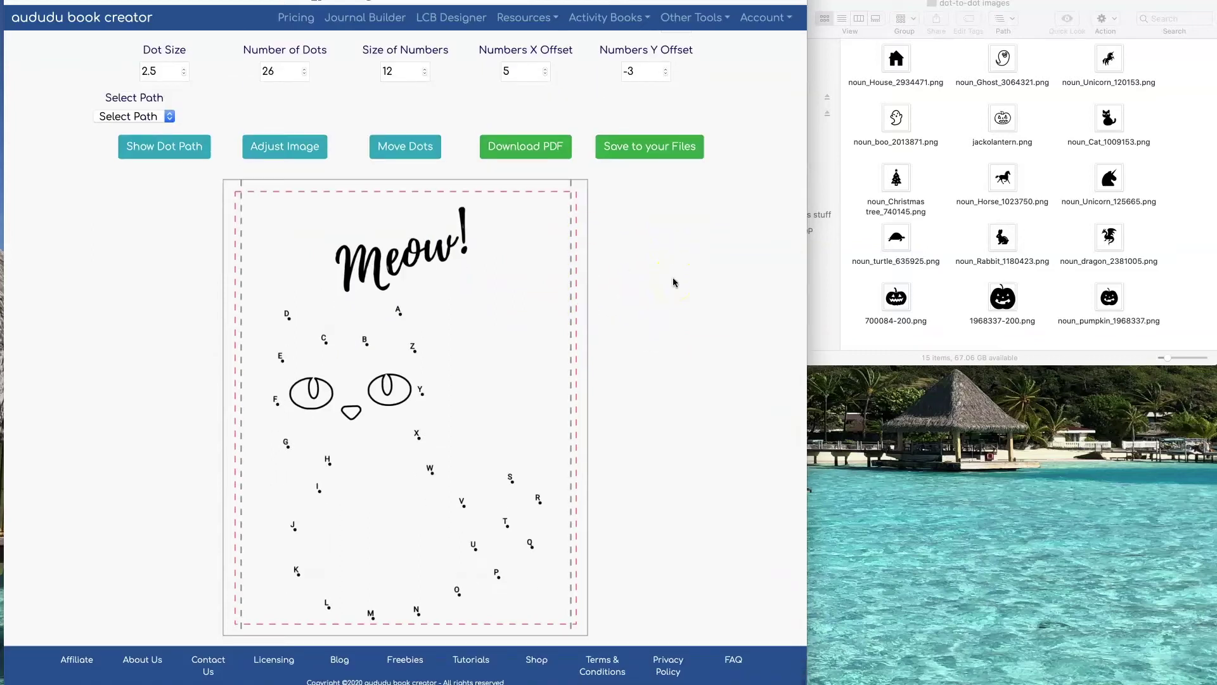
{"action": "mouse_move", "coordinate": [413, 258]}
{"action": "left_mouse_down"}
{"action": "mouse_move", "coordinate": [507, 343]}
{"action": "mouse_move", "coordinate": [405, 263]}
{"action": "left_mouse_up"}
Show the dot path and nudge dots B and X onto the cat outline
{"action": "scroll", "coordinate": [365, 147], "scroll_direction": "up", "scroll_amount": 1}
{"action": "scroll", "coordinate": [365, 147], "scroll_direction": "down", "scroll_amount": 1}
{"action": "left_click", "coordinate": [182, 151]}
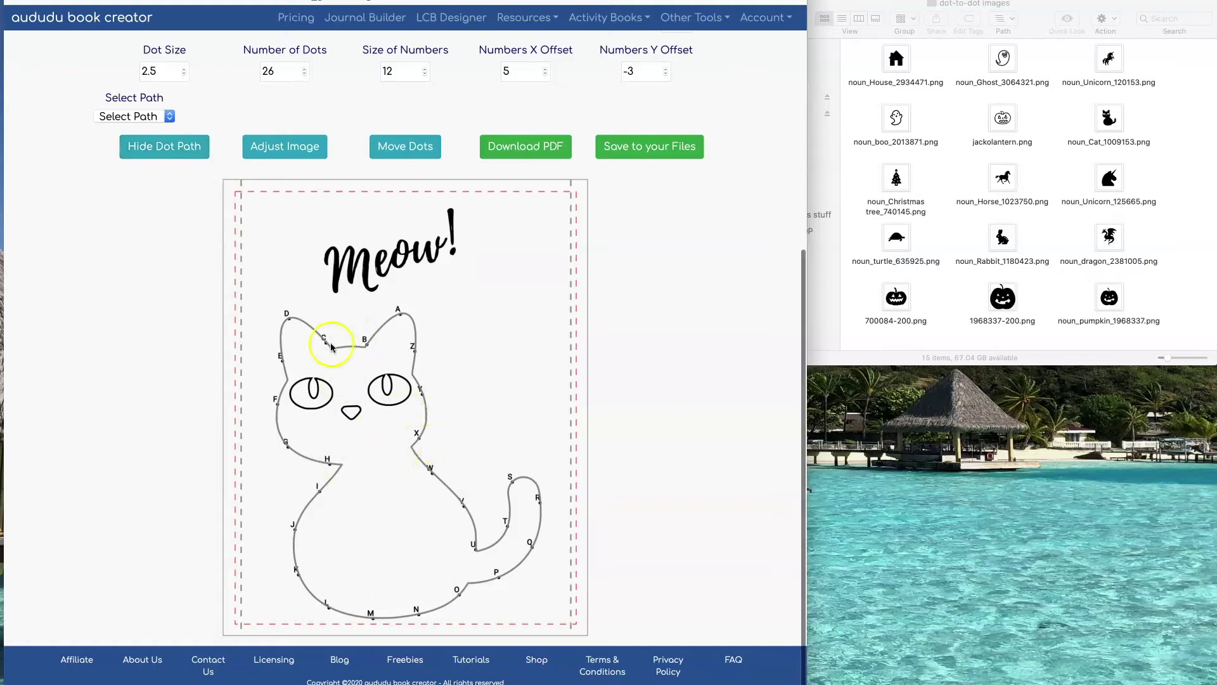
{"action": "left_click", "coordinate": [411, 150]}
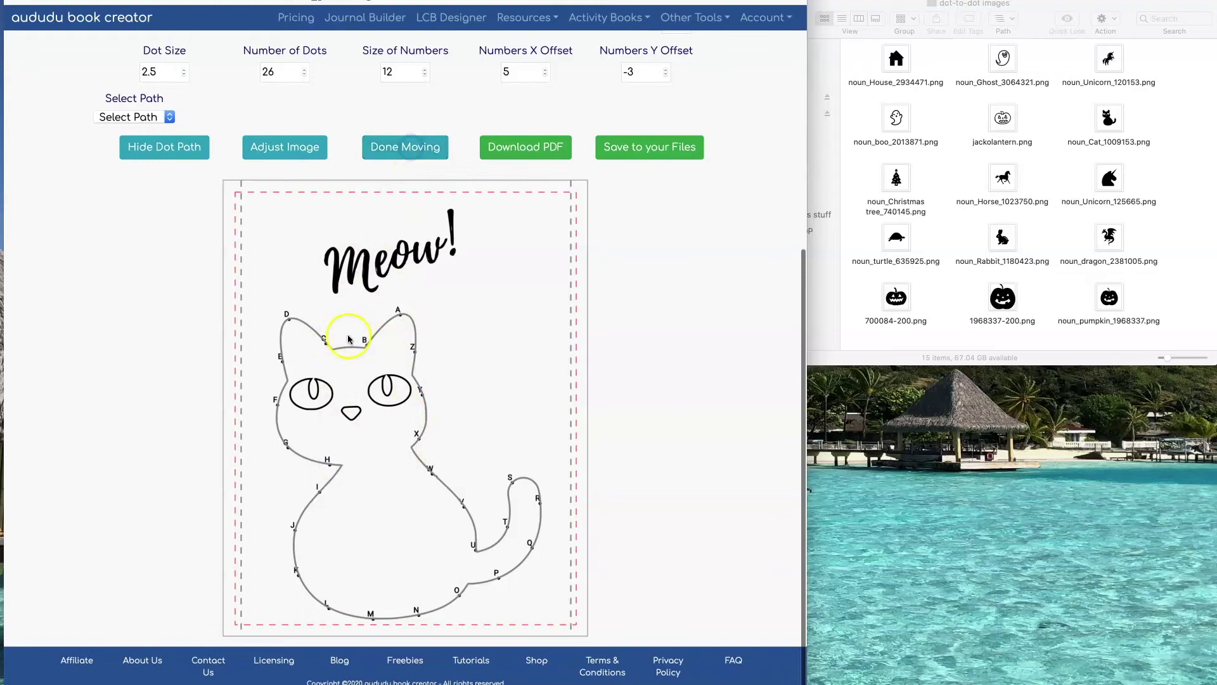
{"action": "left_click_drag", "start_coordinate": [367, 346], "coordinate": [365, 348]}
{"action": "left_click", "coordinate": [334, 463]}
{"action": "left_click_drag", "start_coordinate": [410, 448], "coordinate": [417, 447]}
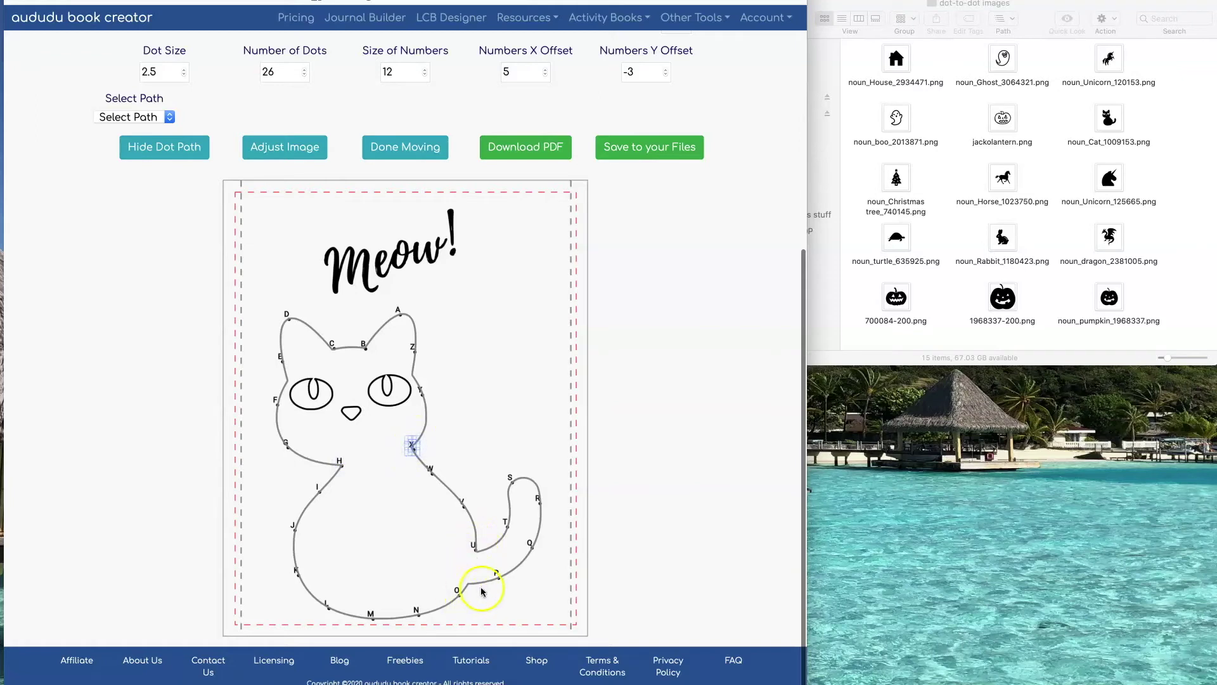
Move dots O, Z and E onto the outline and download the page as PDF
{"action": "left_click_drag", "start_coordinate": [471, 596], "coordinate": [463, 588]}
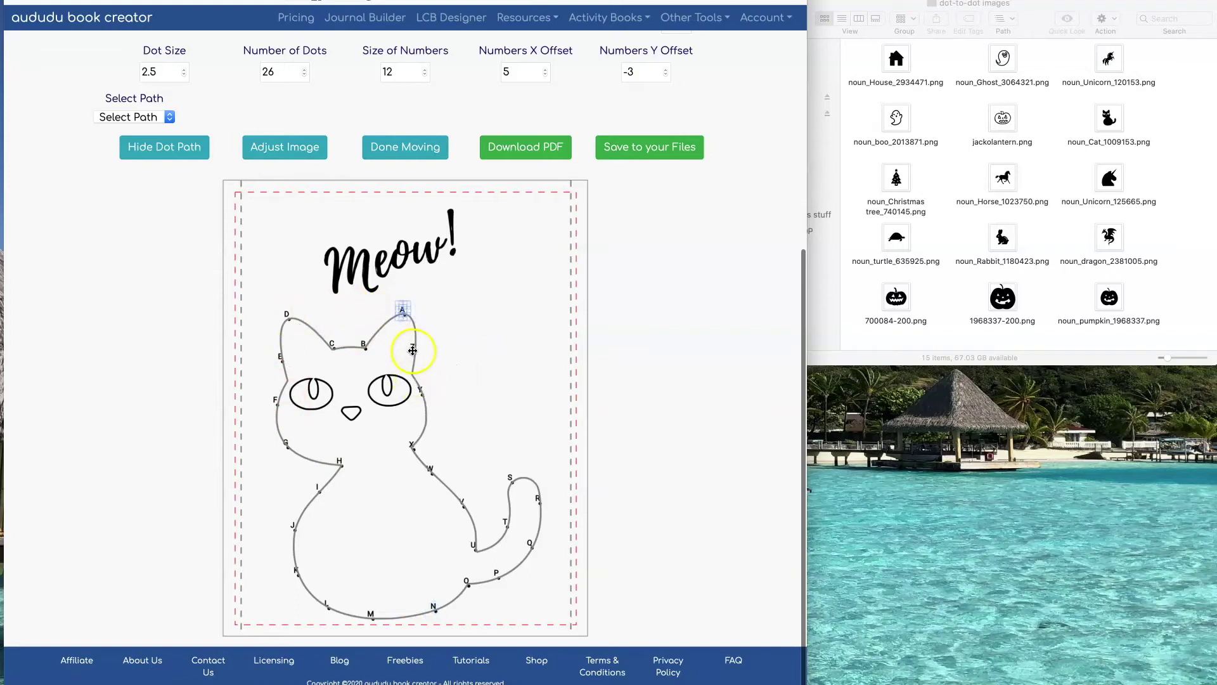
{"action": "left_click_drag", "start_coordinate": [413, 350], "coordinate": [413, 371]}
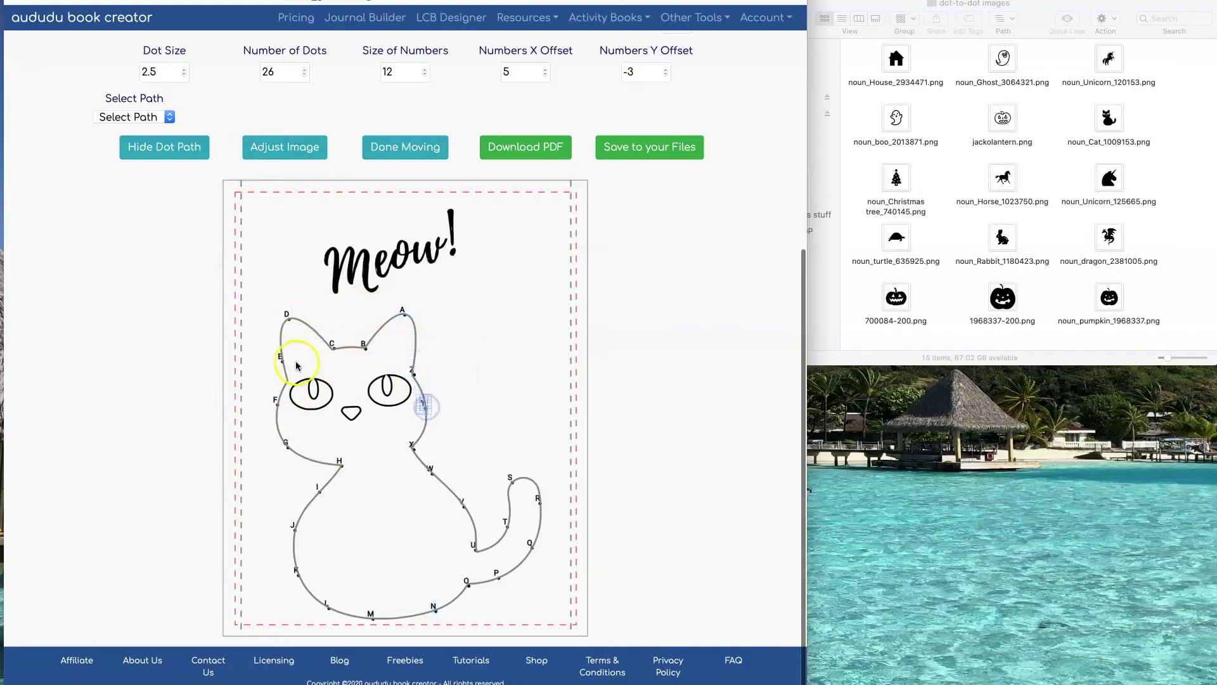
{"action": "left_click_drag", "start_coordinate": [283, 360], "coordinate": [276, 408]}
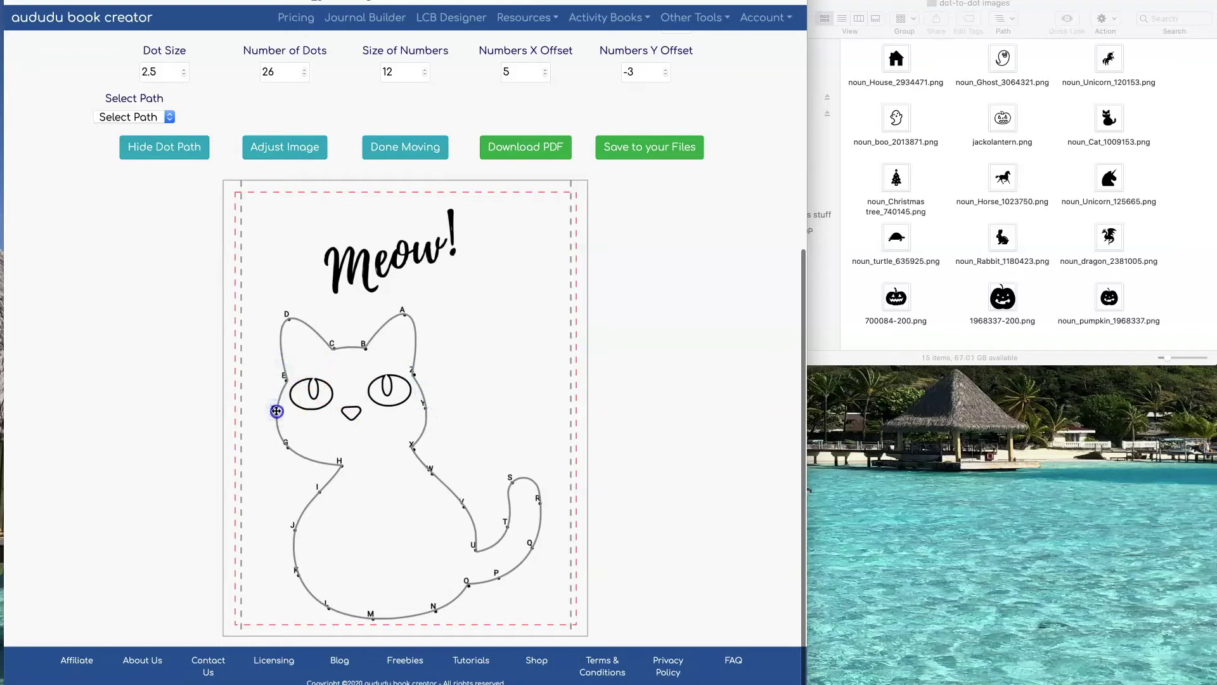
{"action": "left_click", "coordinate": [543, 156]}
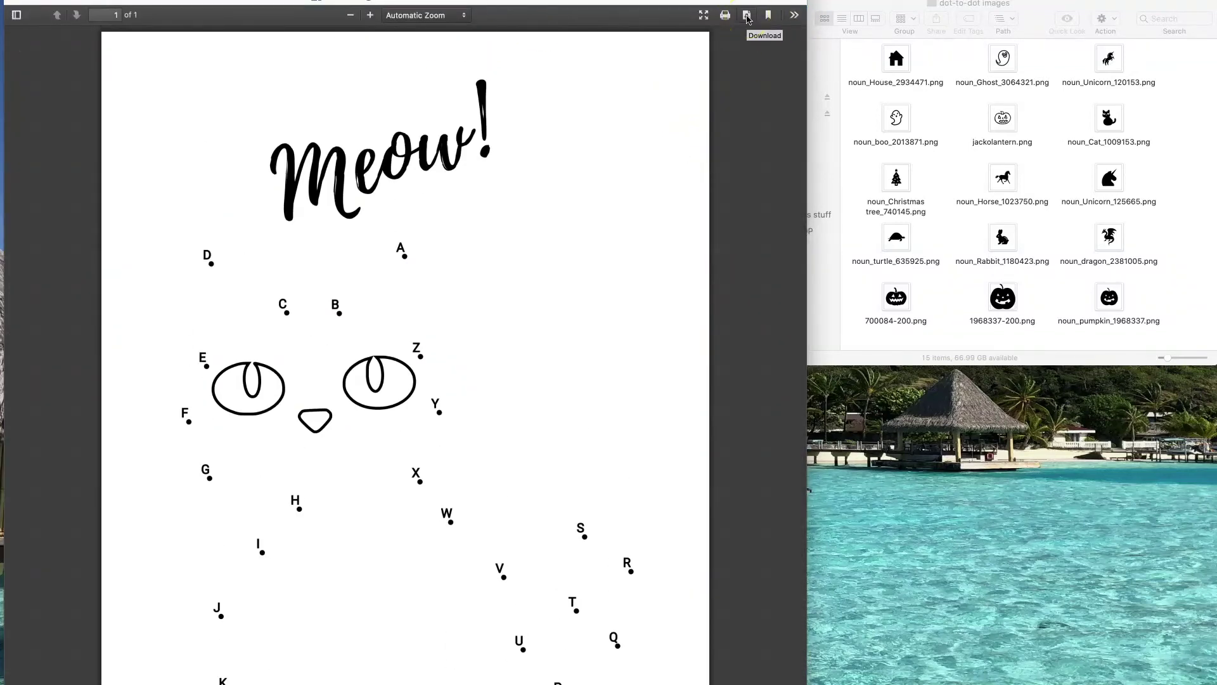
Upload noun_pumpkin_1968337.png to generate the lettered pumpkin puzzle
{"action": "left_click", "coordinate": [795, 14]}
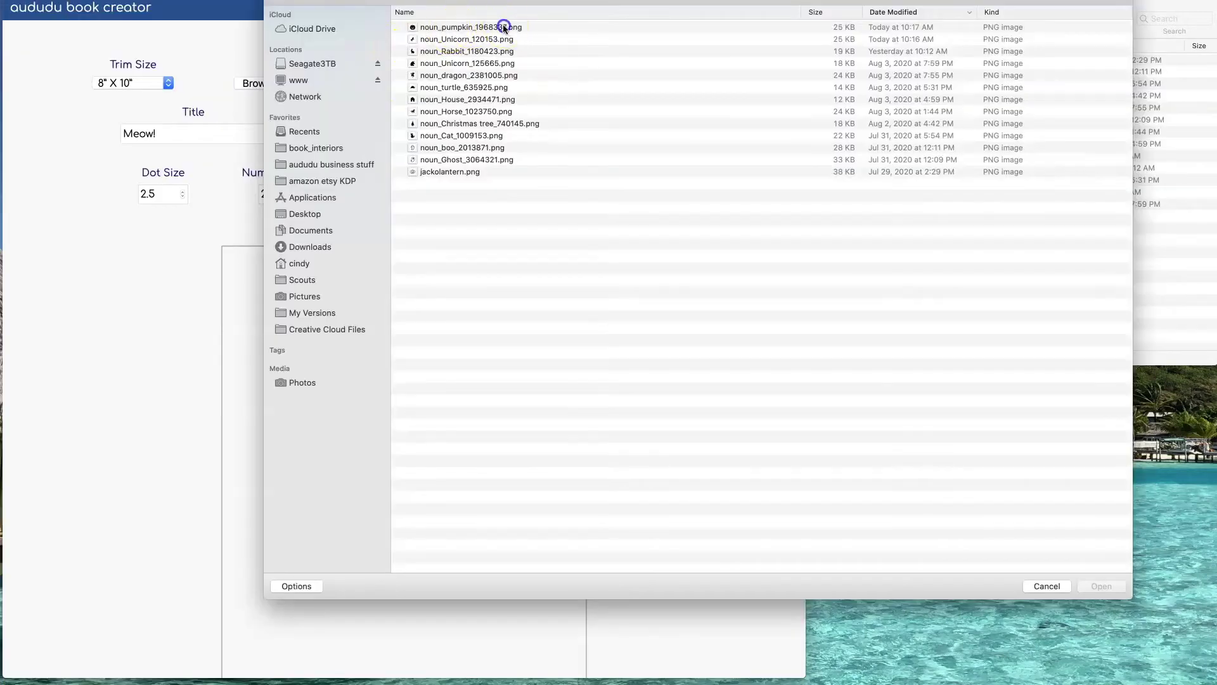
{"action": "left_click", "coordinate": [503, 27]}
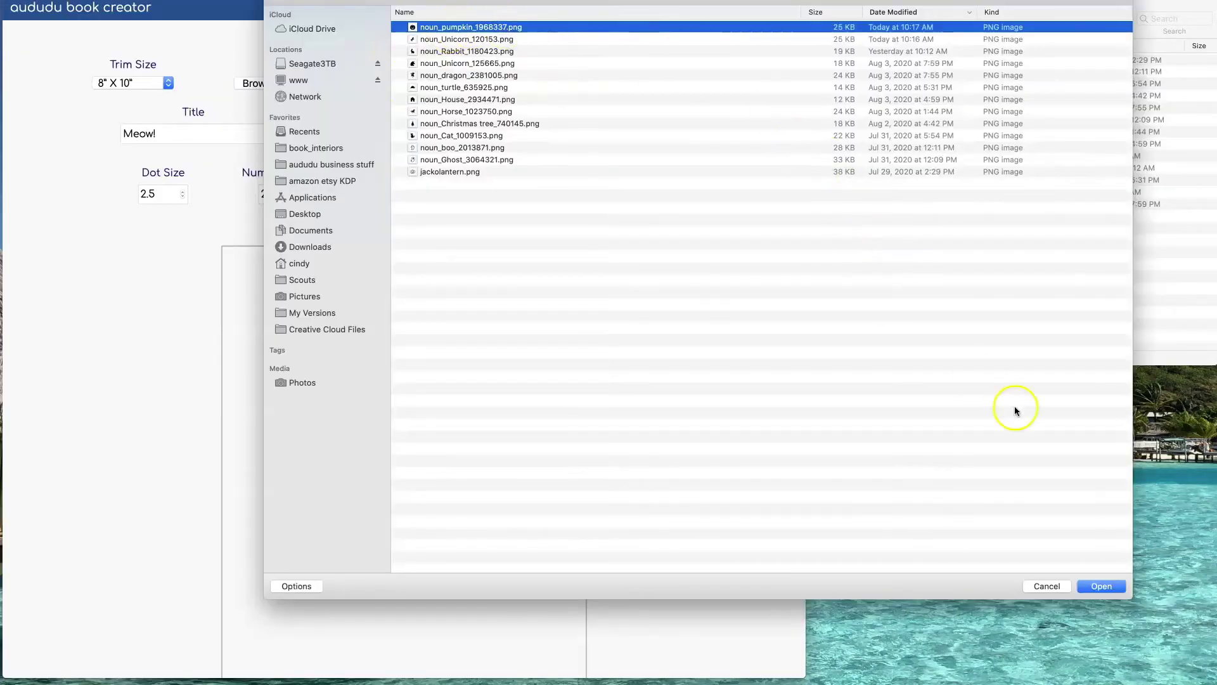
{"action": "left_click", "coordinate": [1101, 584]}
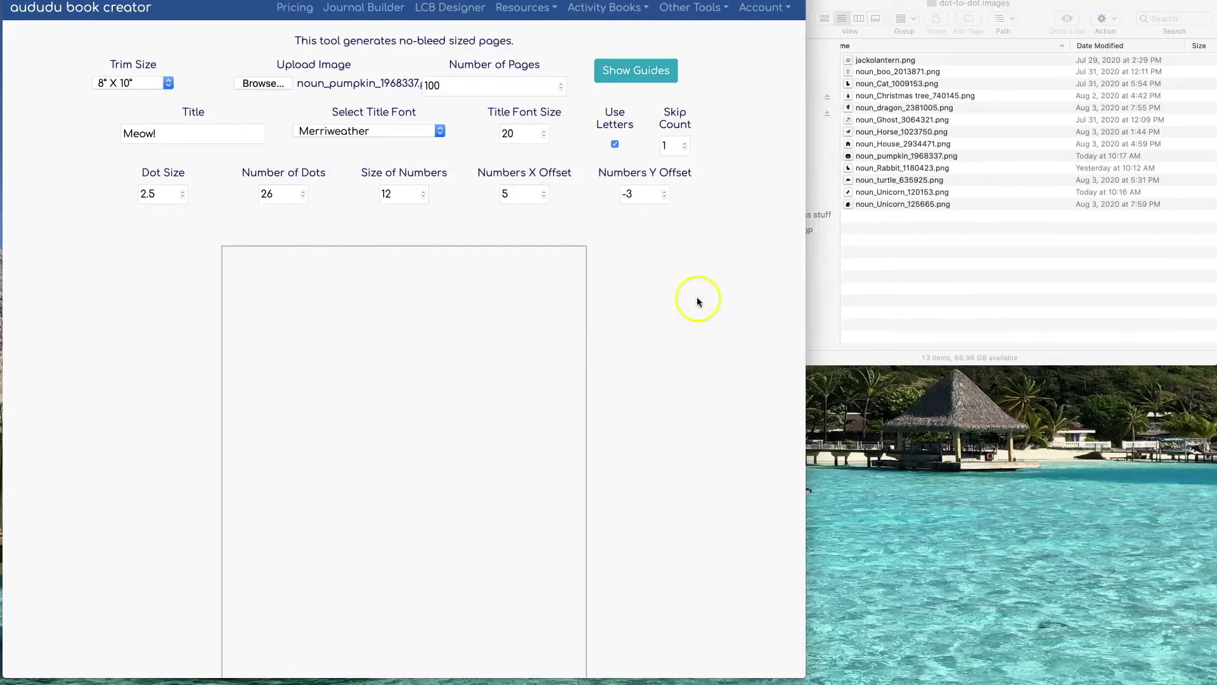
{"action": "scroll", "coordinate": [662, 302], "scroll_direction": "down", "scroll_amount": 2}
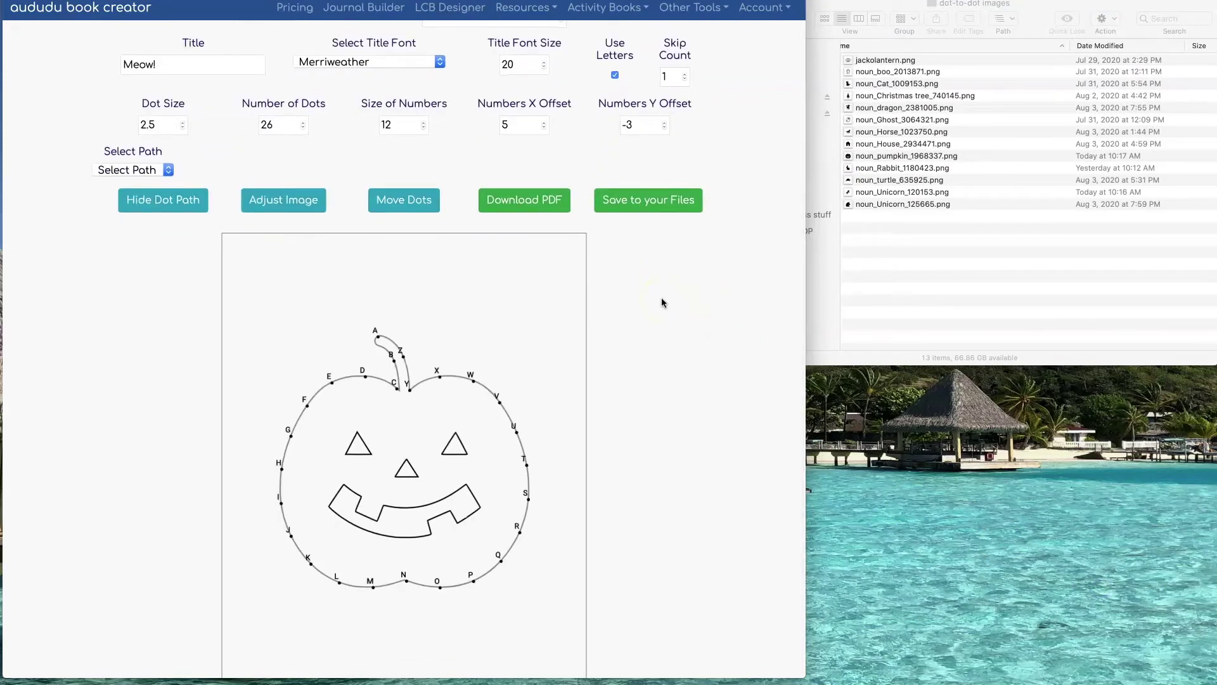
{"action": "scroll", "coordinate": [661, 301], "scroll_direction": "up", "scroll_amount": 1}
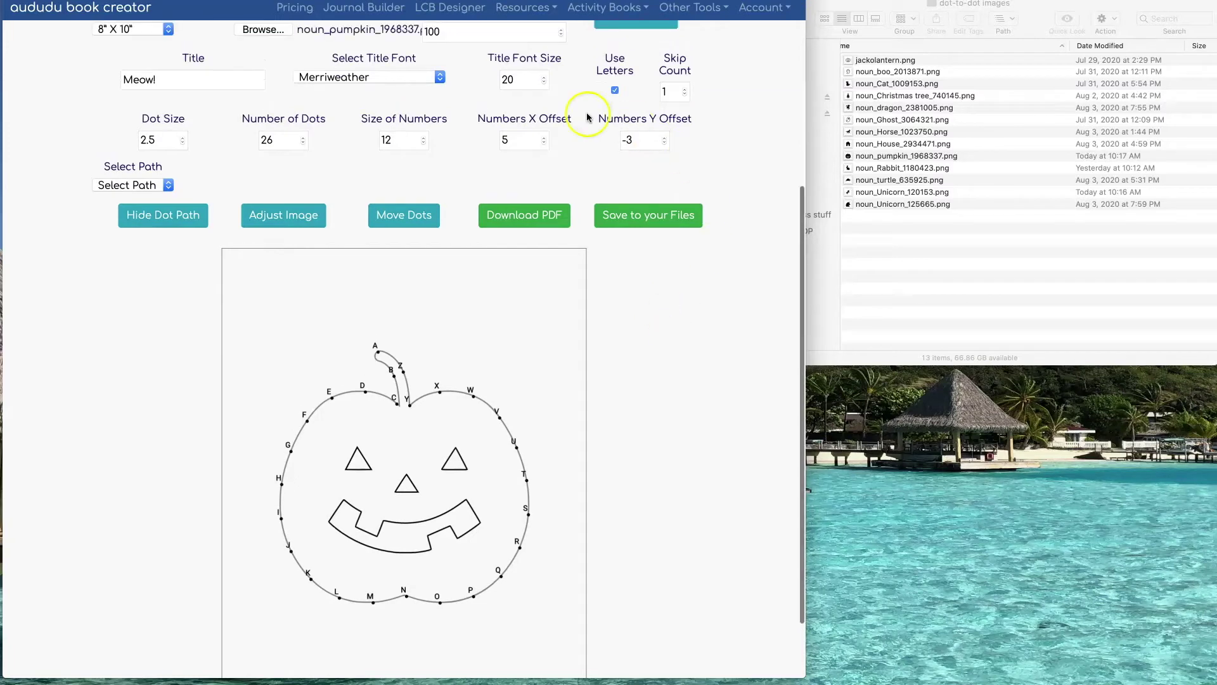
Switch the pumpkin's labels from letters to numbers with skip count 2 (2 to 52)
{"action": "left_click", "coordinate": [614, 90]}
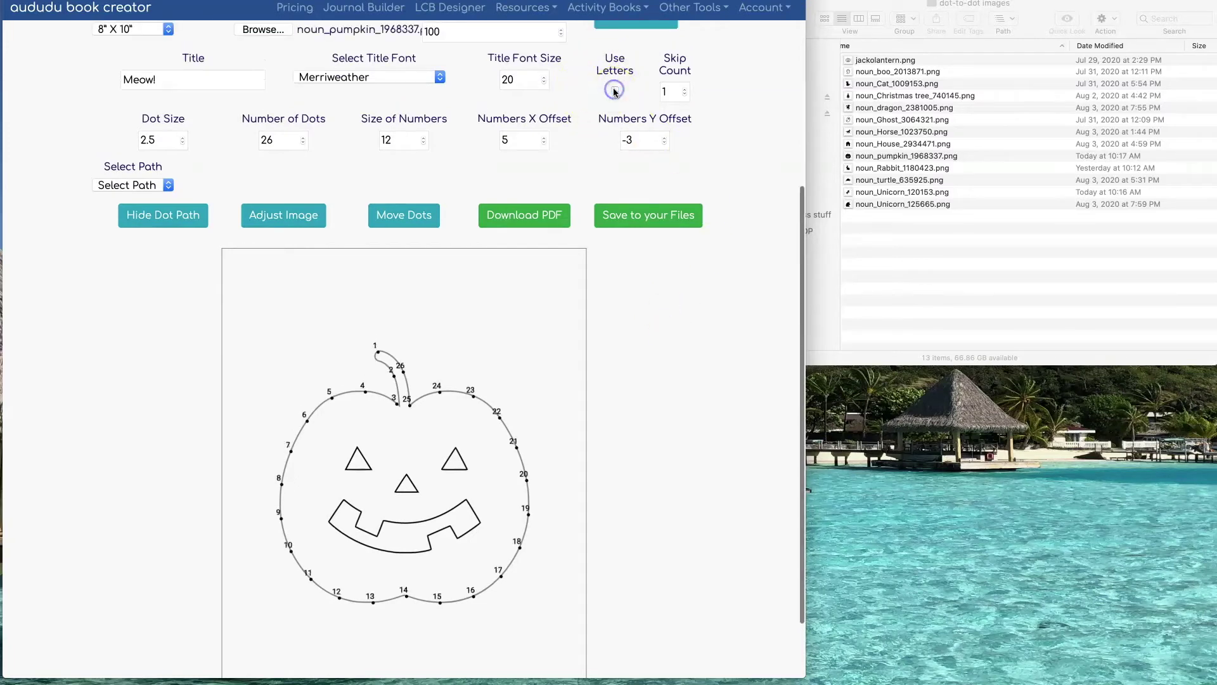
{"action": "left_click", "coordinate": [685, 89]}
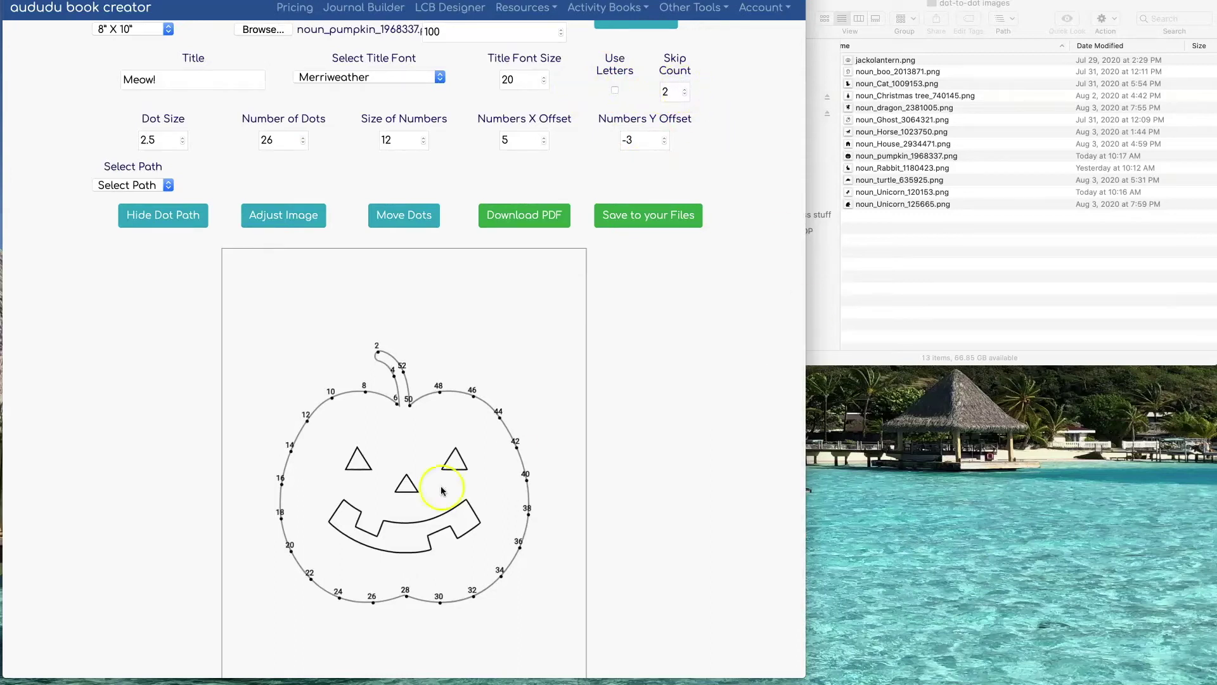
{"action": "left_click", "coordinate": [376, 352]}
{"action": "scroll", "coordinate": [565, 292], "scroll_direction": "down", "scroll_amount": 3}
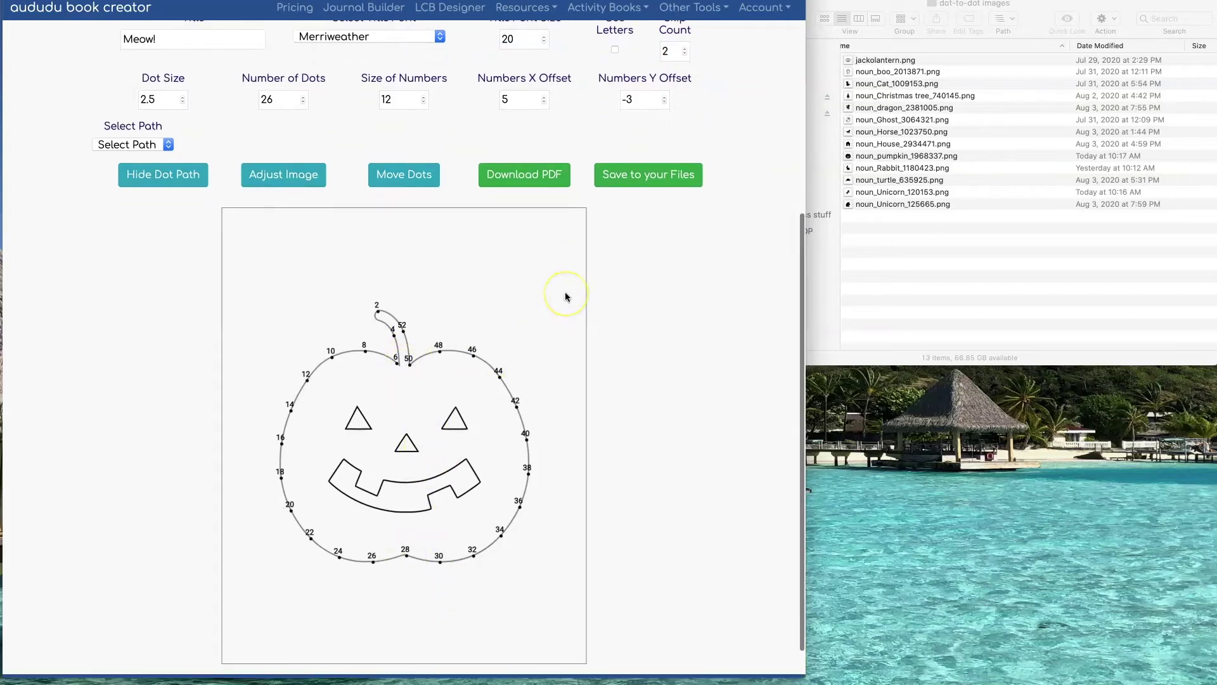
Turn on the red page guides during a first adjustment of the pumpkin image
{"action": "left_click", "coordinate": [294, 142]}
{"action": "scroll", "coordinate": [381, 317], "scroll_direction": "up", "scroll_amount": 1}
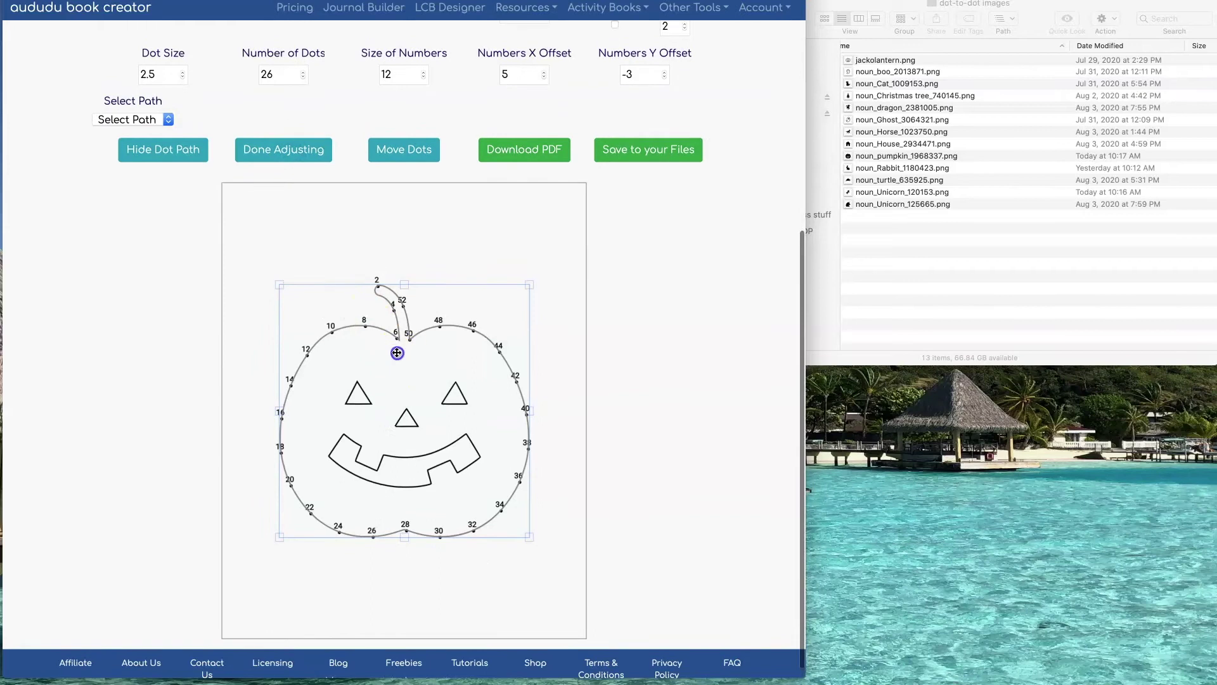
{"action": "left_click_drag", "start_coordinate": [393, 348], "coordinate": [389, 421]}
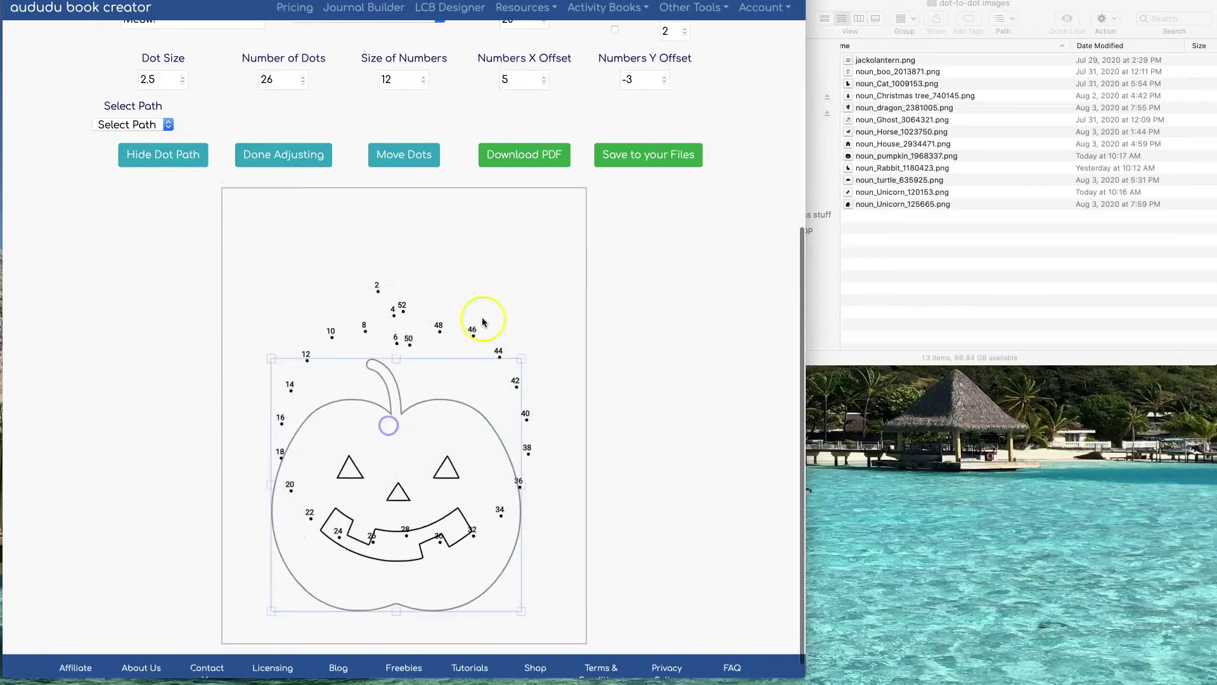
{"action": "scroll", "coordinate": [592, 95], "scroll_direction": "up", "scroll_amount": 4}
{"action": "left_click", "coordinate": [633, 76]}
{"action": "scroll", "coordinate": [630, 164], "scroll_direction": "down", "scroll_amount": 4}
{"action": "scroll", "coordinate": [522, 598], "scroll_direction": "up", "scroll_amount": 1}
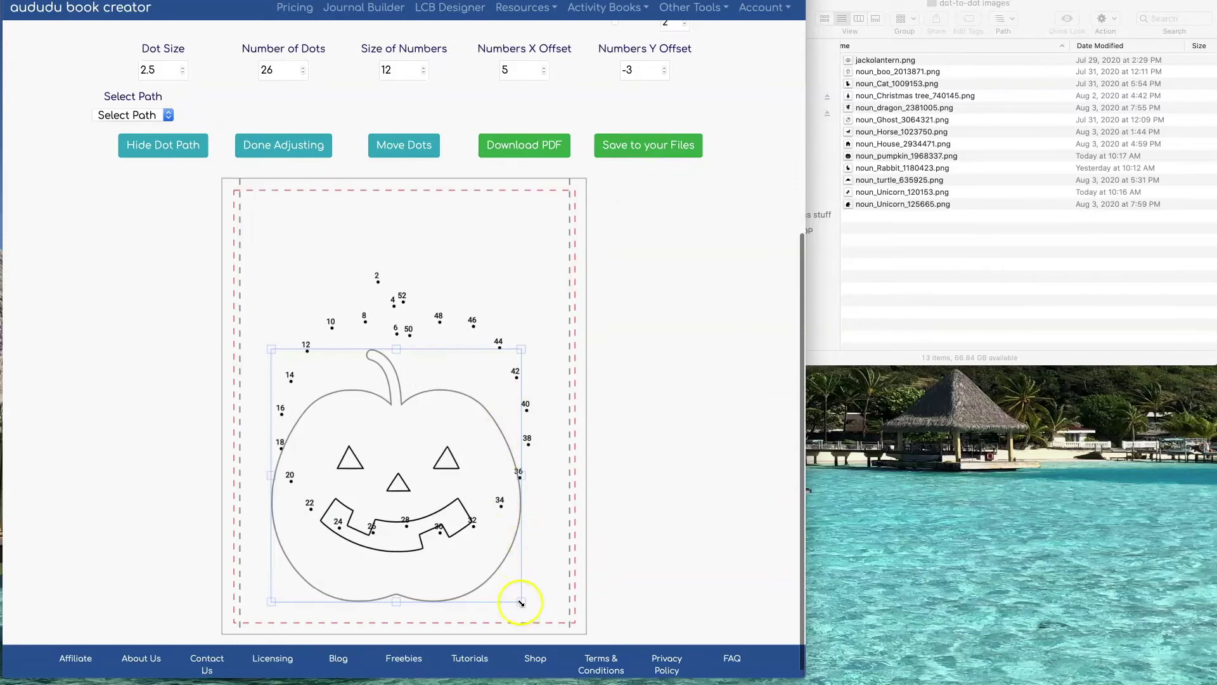
{"action": "left_click", "coordinate": [545, 613]}
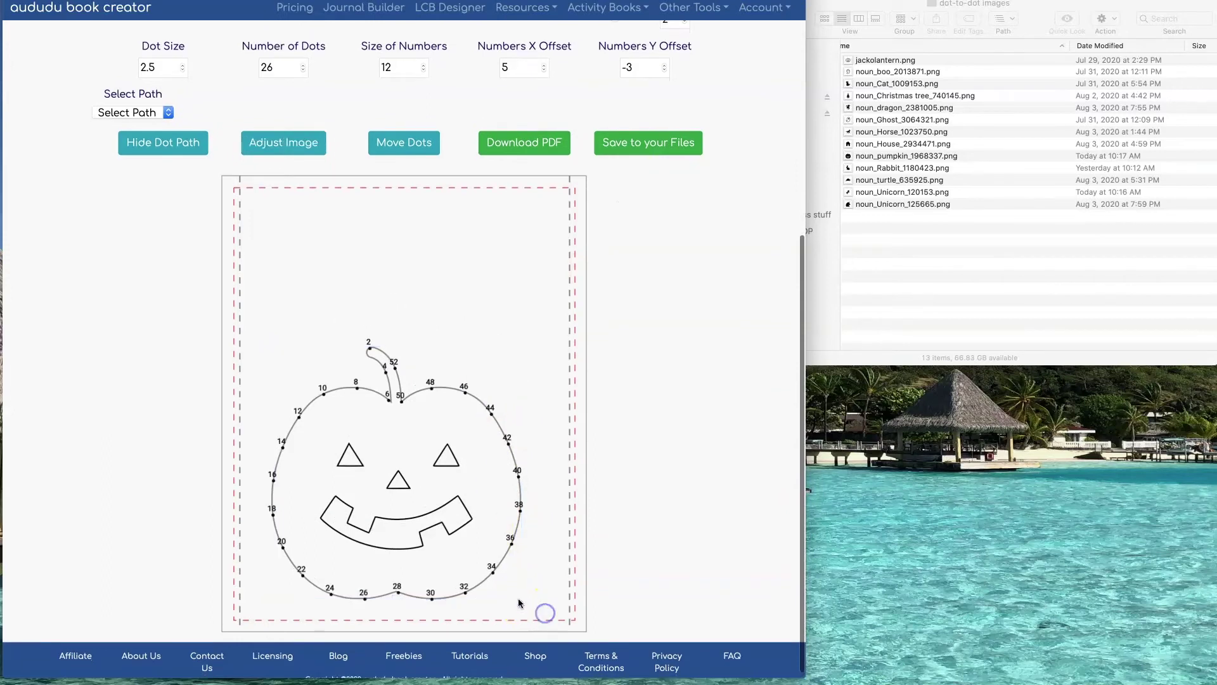
Enlarge the pumpkin to fill the guides and shift it slightly left and up
{"action": "left_click", "coordinate": [269, 139]}
{"action": "left_click_drag", "start_coordinate": [516, 346], "coordinate": [564, 301]}
{"action": "left_click_drag", "start_coordinate": [434, 413], "coordinate": [420, 408]}
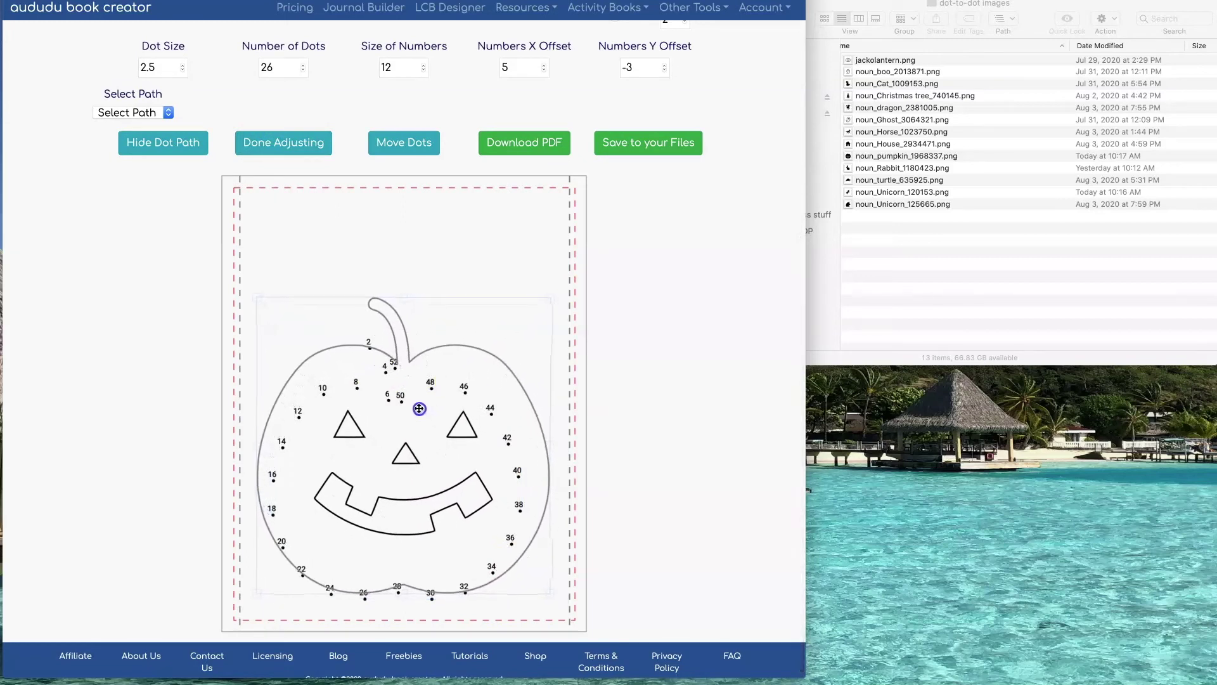
{"action": "left_click", "coordinate": [287, 146]}
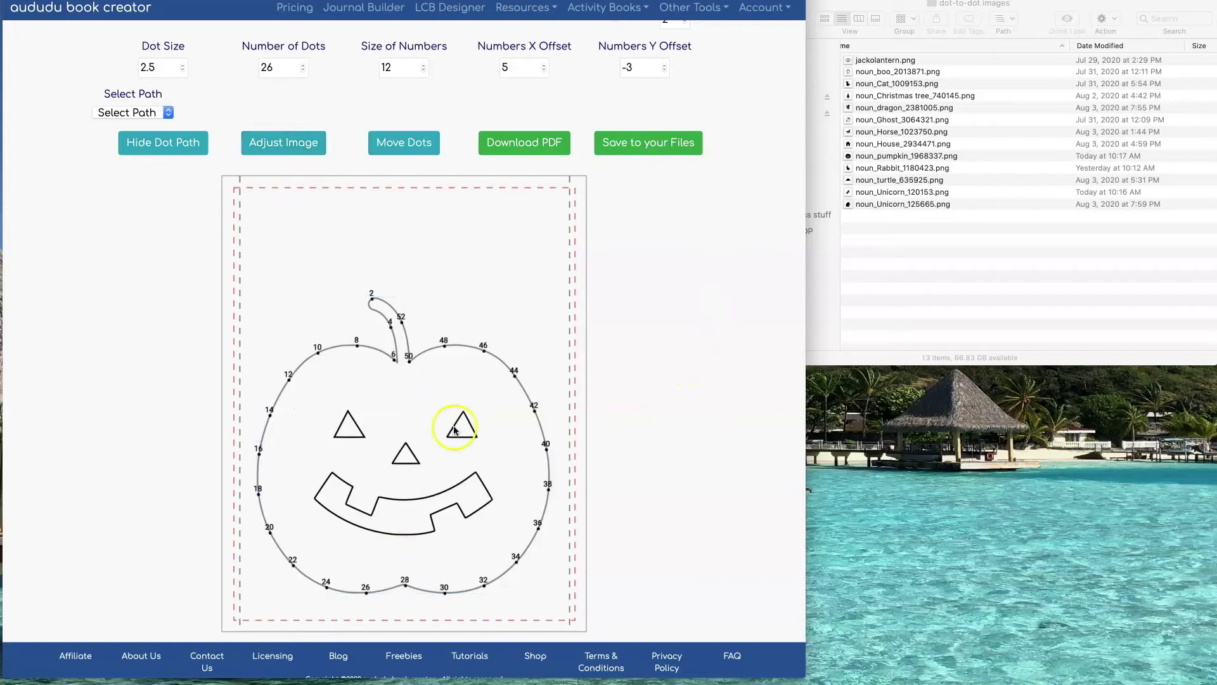
Fill the pumpkin's left and right eye paths (paths 2 and 3) solid black
{"action": "left_click", "coordinate": [152, 113]}
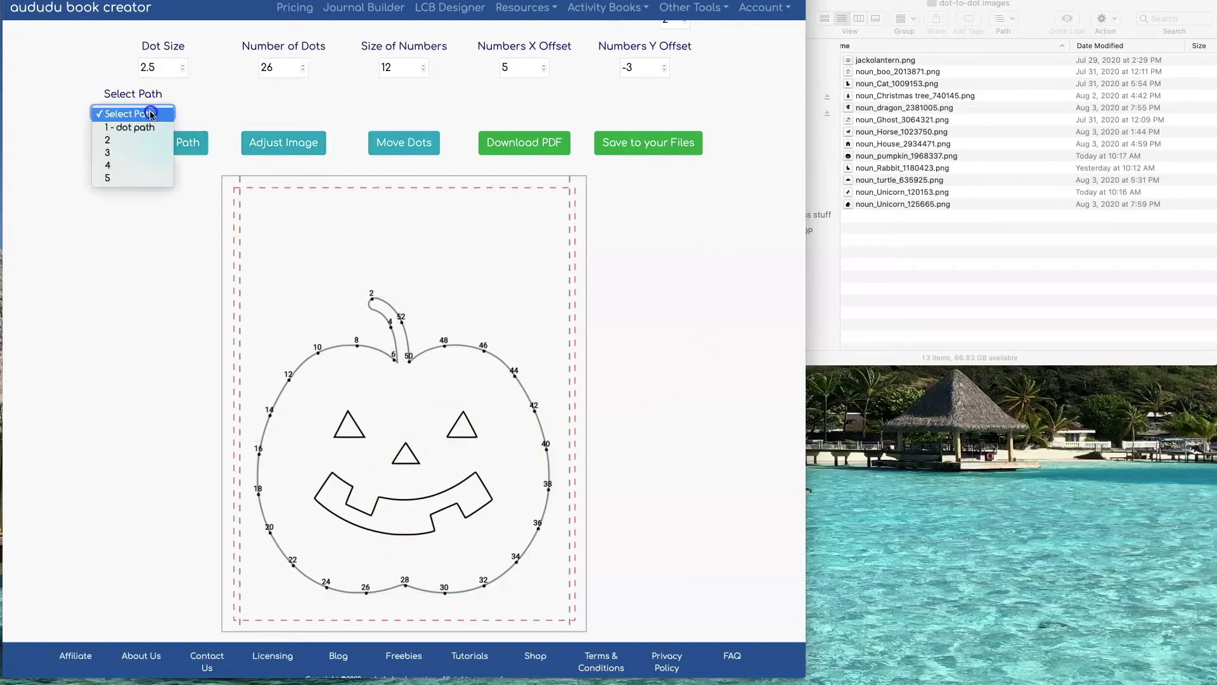
{"action": "left_click", "coordinate": [152, 140]}
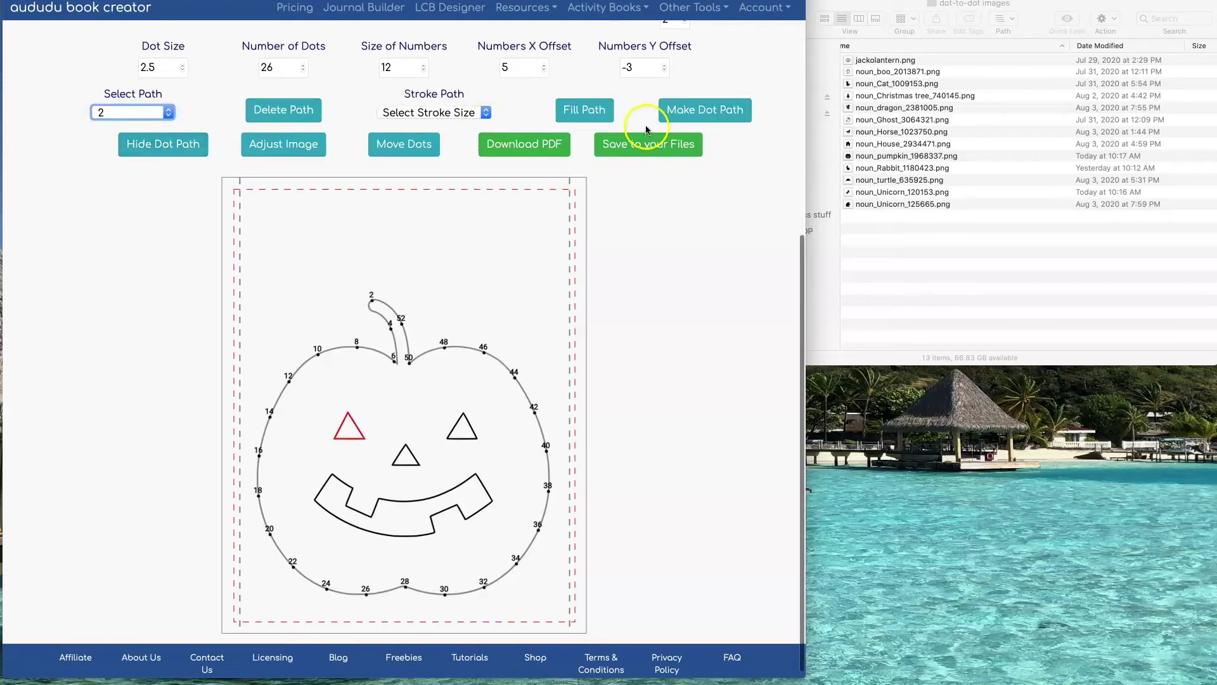
{"action": "left_click", "coordinate": [577, 109]}
{"action": "left_click", "coordinate": [119, 112]}
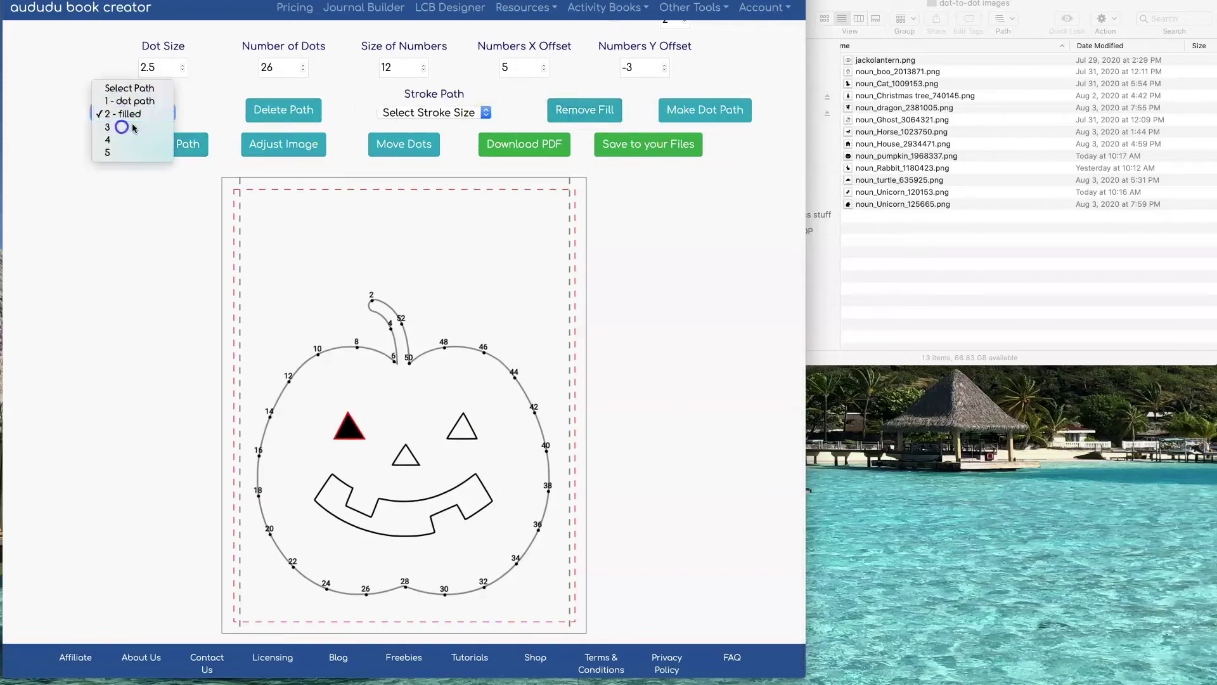
{"action": "left_click", "coordinate": [114, 124]}
{"action": "left_click", "coordinate": [577, 109]}
Fill the nose (path 4) and mouth (path 5) solid black
{"action": "left_click", "coordinate": [168, 112]}
{"action": "left_click", "coordinate": [117, 126]}
{"action": "left_click", "coordinate": [579, 111]}
{"action": "left_click", "coordinate": [166, 113]}
{"action": "left_click", "coordinate": [157, 127]}
{"action": "left_click", "coordinate": [590, 113]}
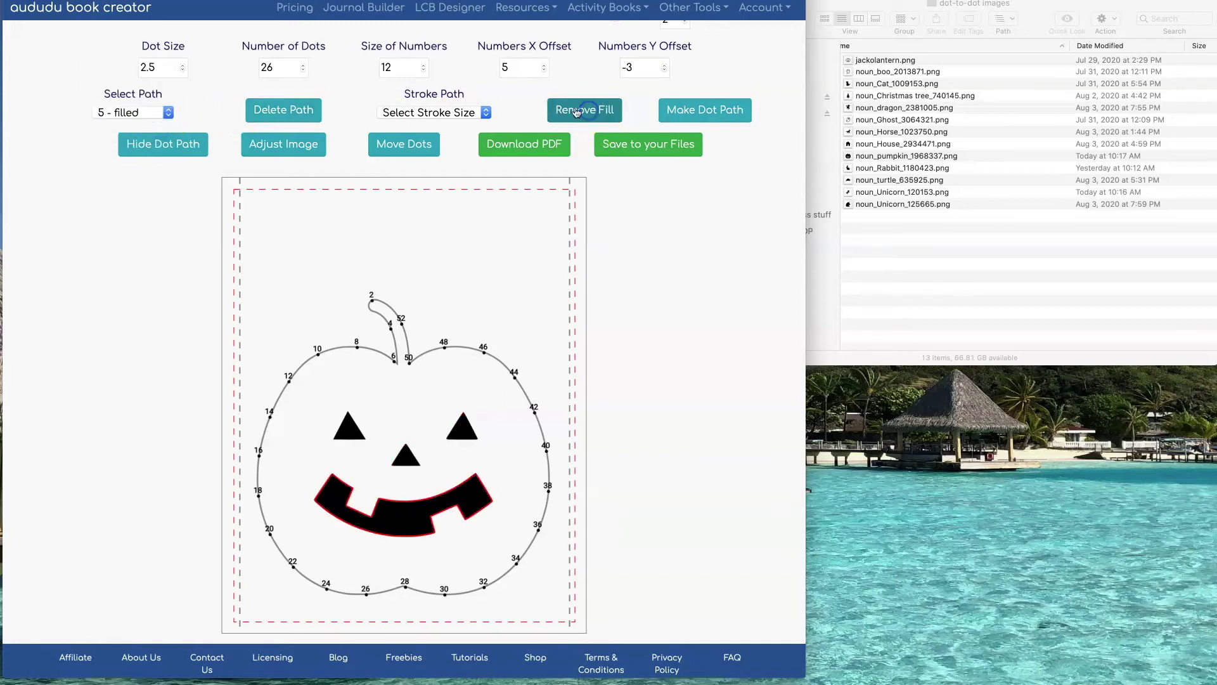
{"action": "left_click", "coordinate": [136, 112]}
Deselect the mouth path and toggle the dot path off and back on
{"action": "left_click", "coordinate": [139, 52]}
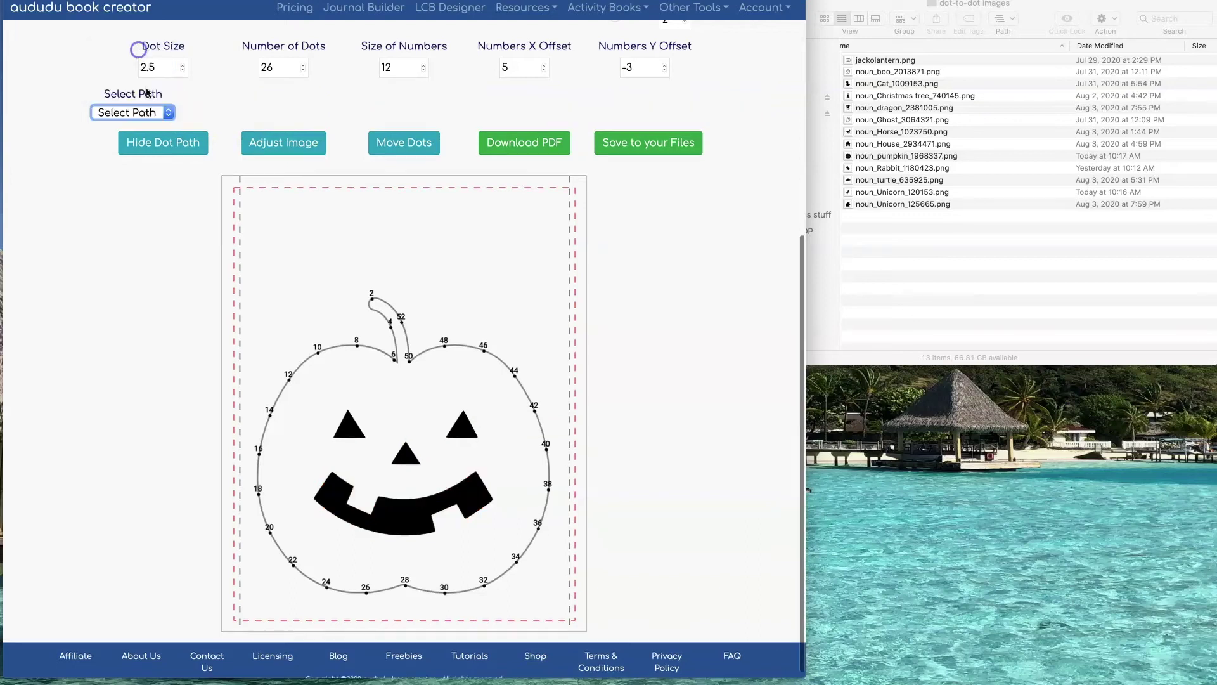
{"action": "left_click", "coordinate": [163, 142]}
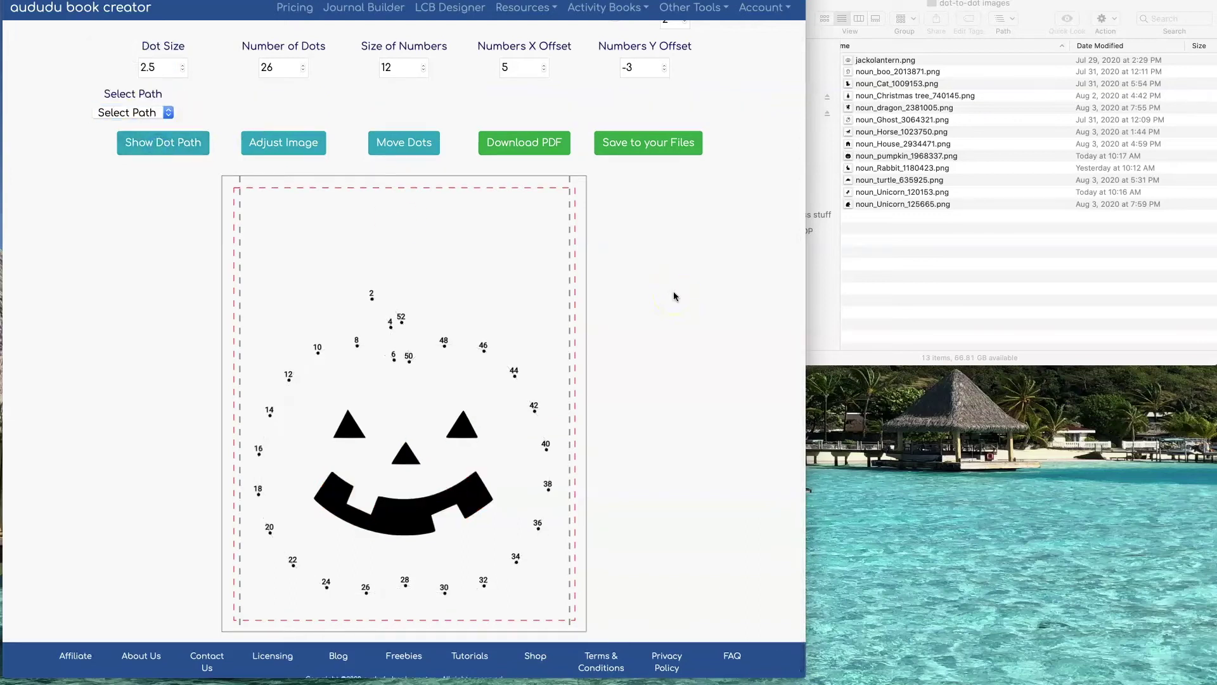
{"action": "left_click", "coordinate": [178, 143]}
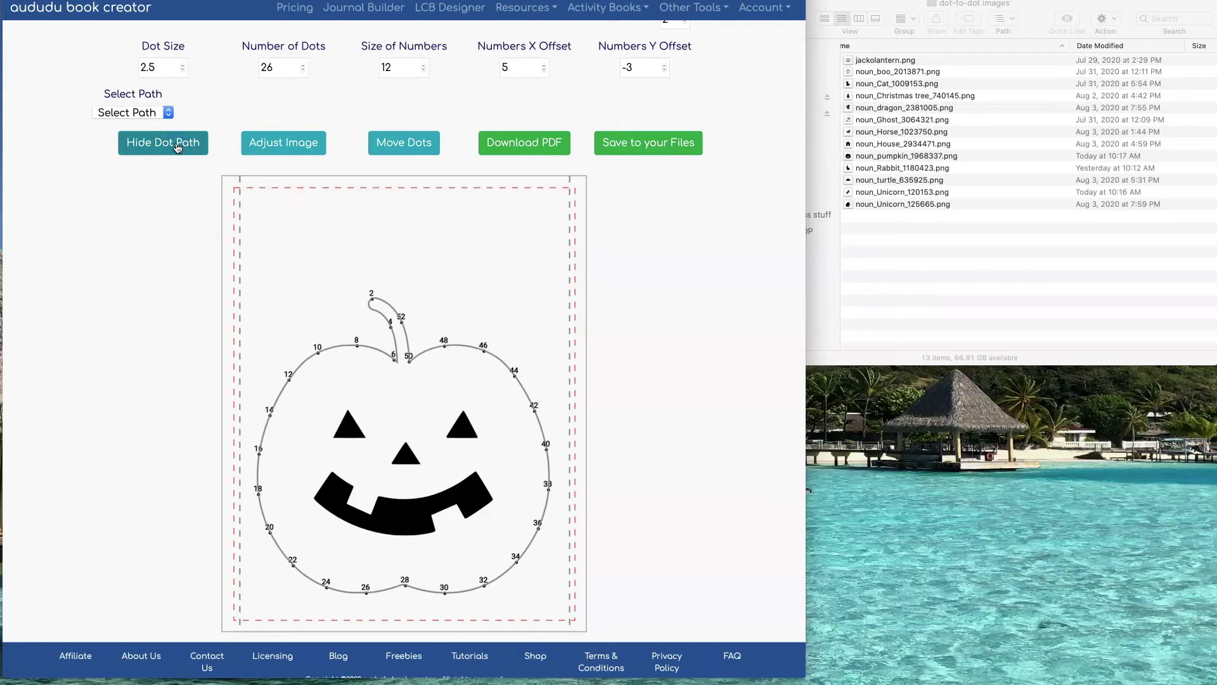
Enter 'Count by Two' as the page title and enlarge it above the jack-o'-lantern
{"action": "scroll", "coordinate": [178, 147], "scroll_direction": "up", "scroll_amount": 3}
{"action": "left_click_drag", "start_coordinate": [166, 81], "coordinate": [56, 73]}
{"action": "type", "text": "Count by Two"}
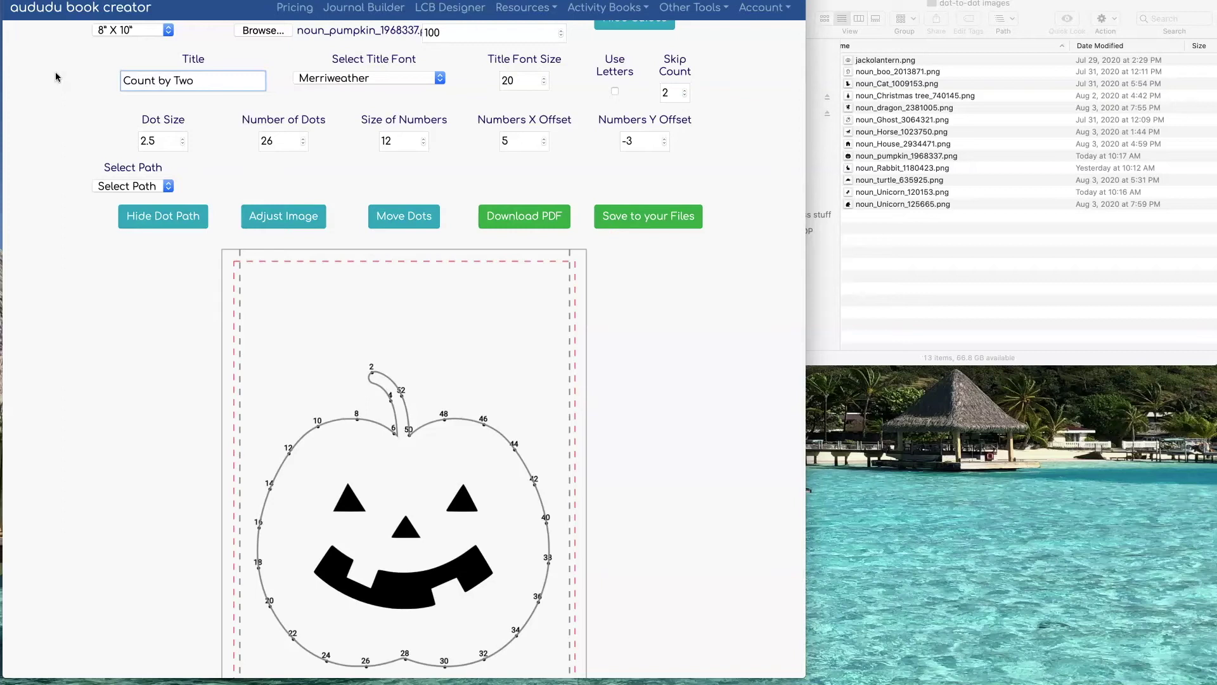
{"action": "left_click", "coordinate": [421, 275]}
{"action": "left_click_drag", "start_coordinate": [421, 275], "coordinate": [443, 323]}
{"action": "scroll", "coordinate": [659, 336], "scroll_direction": "down", "scroll_amount": 3}
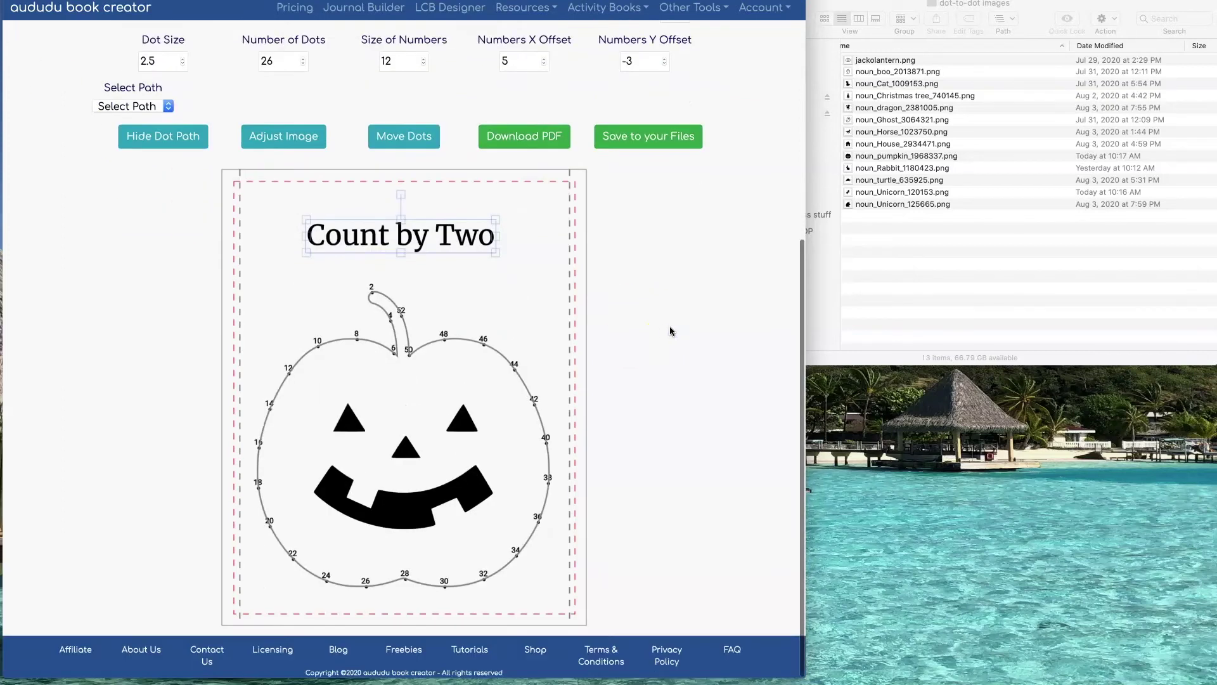
Save the pumpkin page as 8x10_countbytwo.png and bring up the saved files list
{"action": "left_click", "coordinate": [646, 142]}
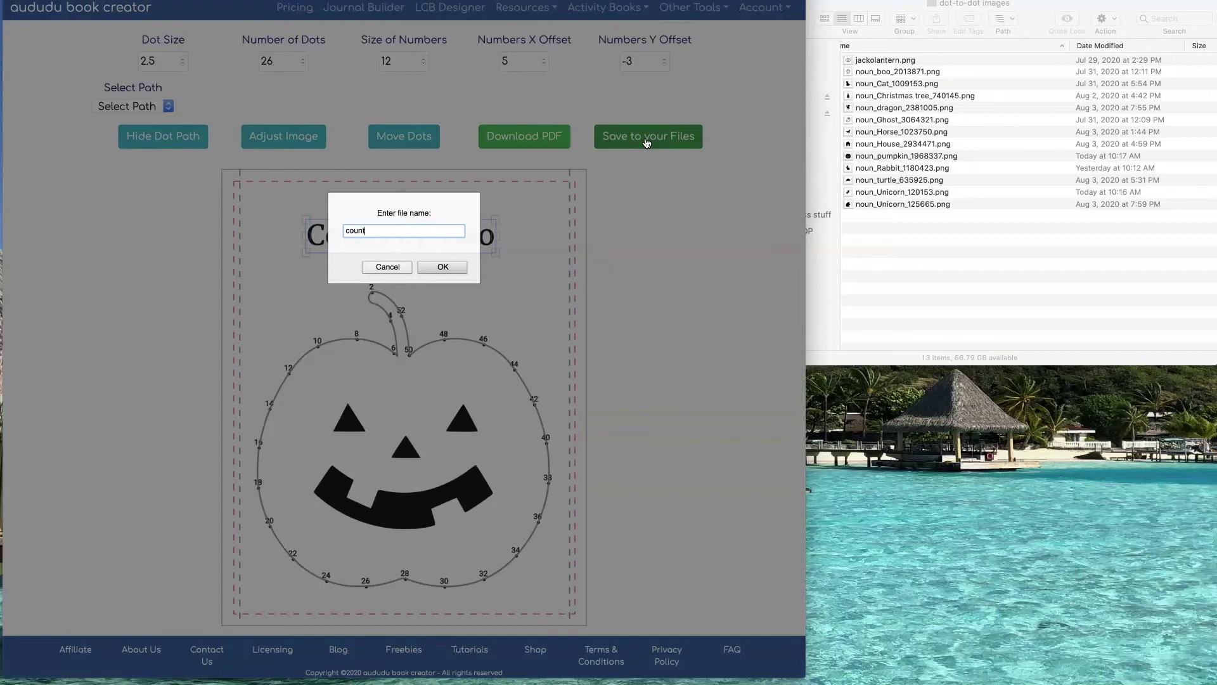
{"action": "key", "text": "Return"}
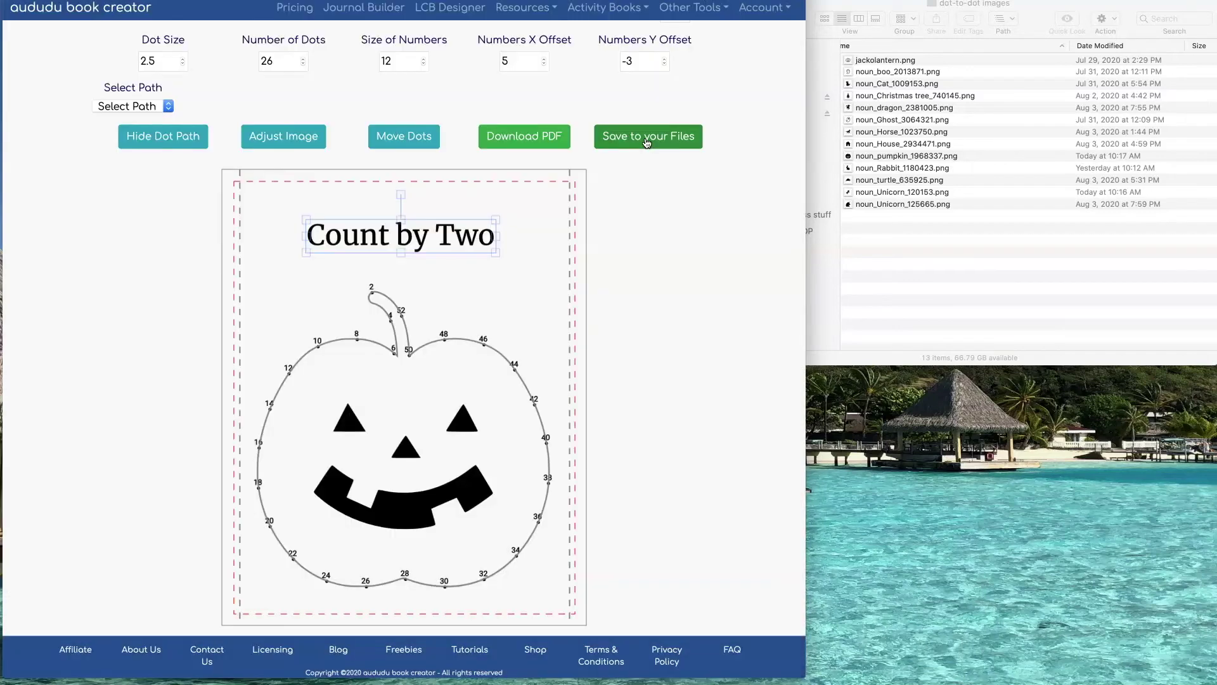
{"action": "left_click", "coordinate": [763, 69]}
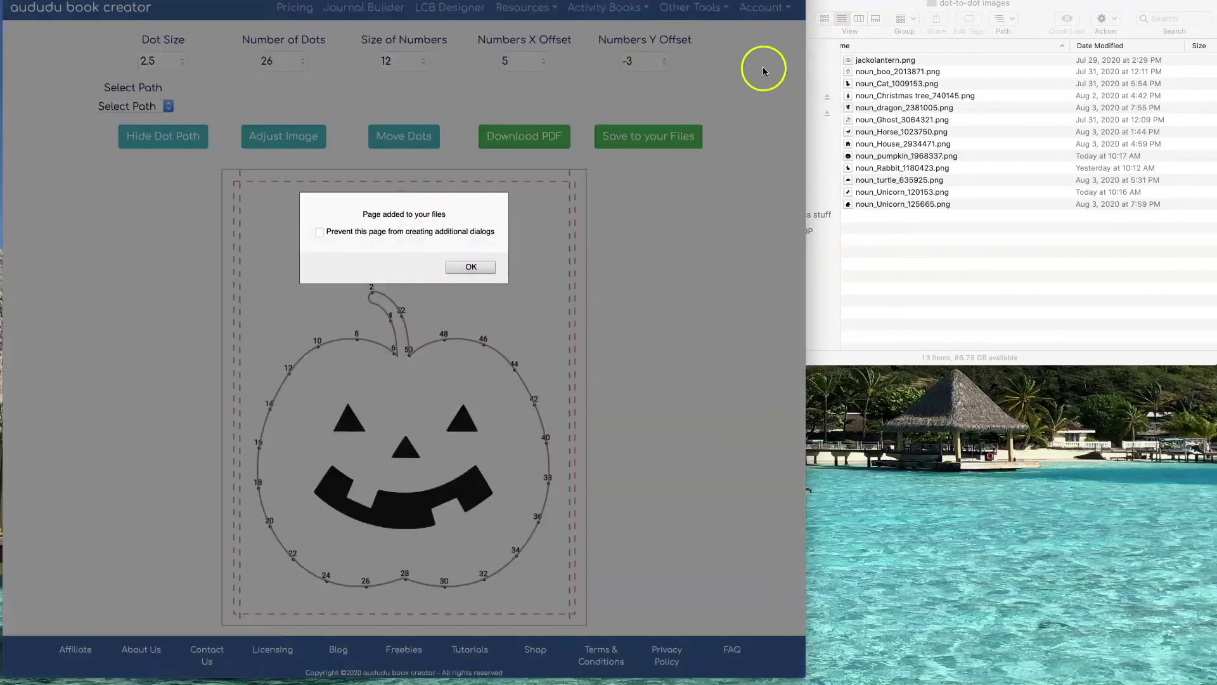
{"action": "left_click", "coordinate": [472, 266]}
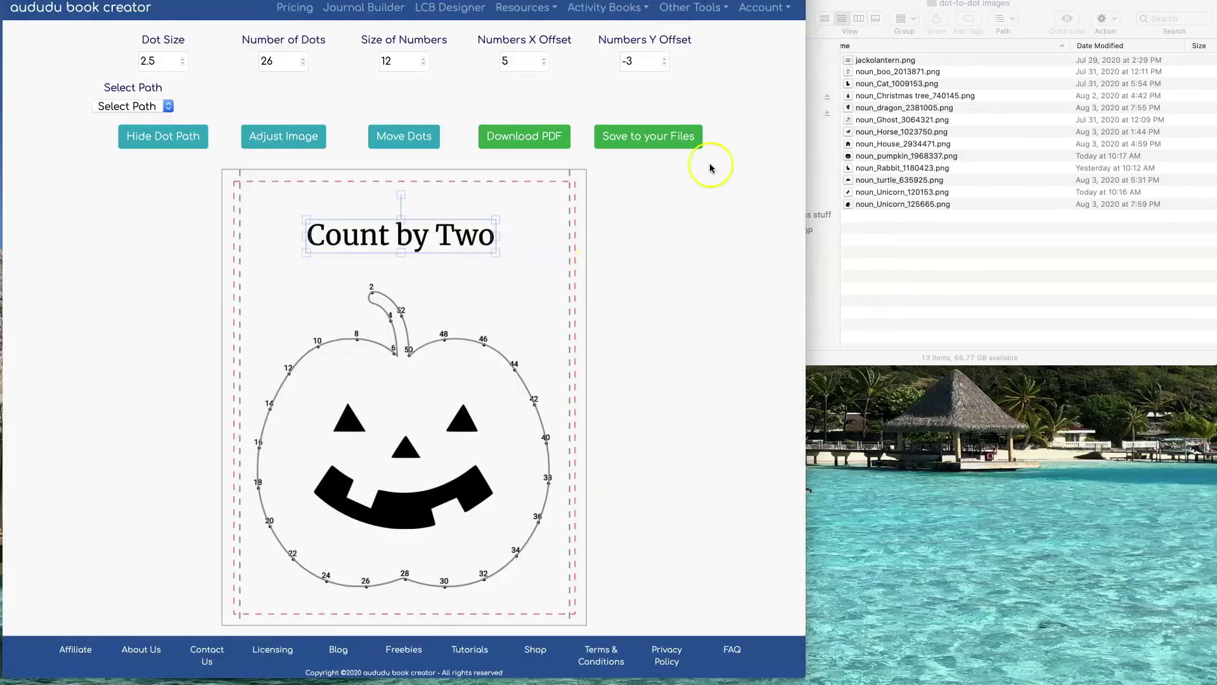
{"action": "mouse_move", "coordinate": [770, 13]}
{"action": "left_click", "coordinate": [729, 57]}
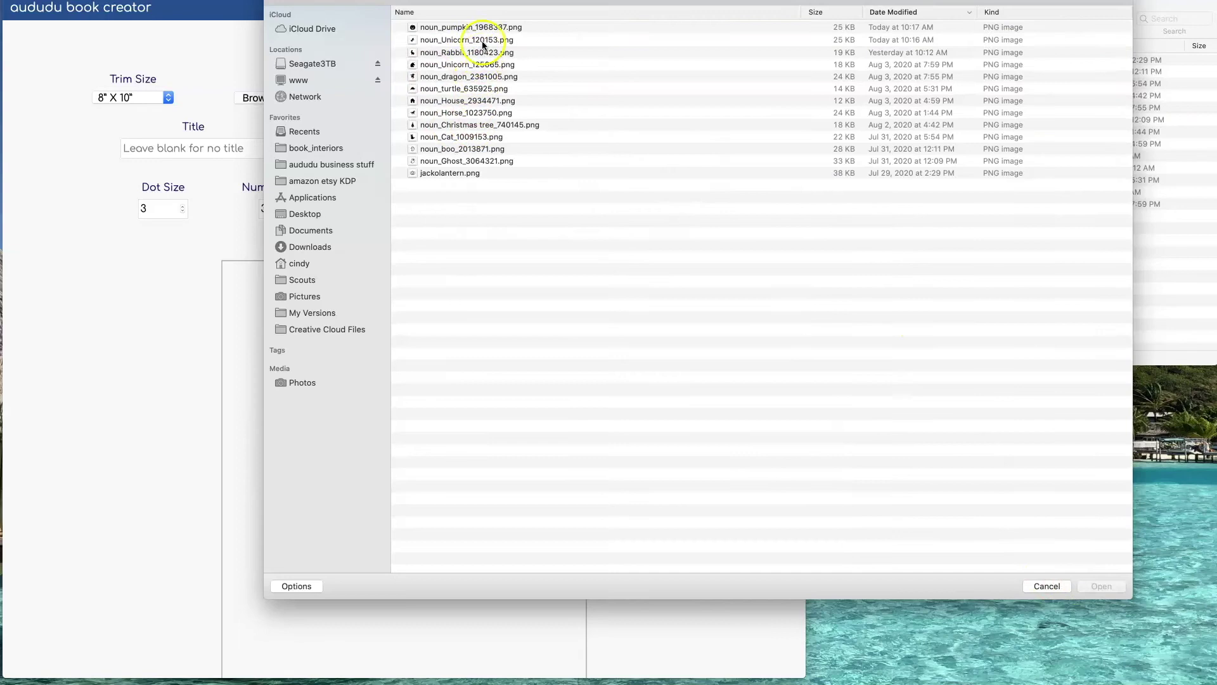
Load the unicorn image and enlarge it to fill the page
{"action": "double_click", "coordinate": [483, 43]}
{"action": "scroll", "coordinate": [622, 406], "scroll_direction": "down", "scroll_amount": 2}
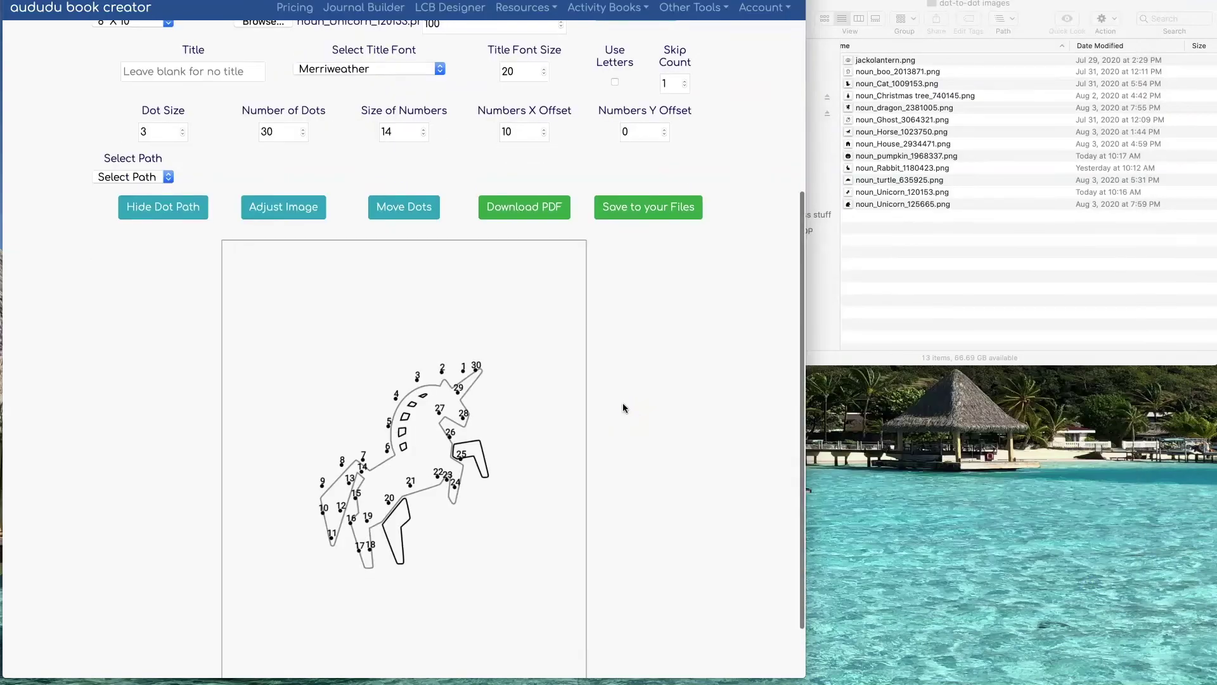
{"action": "left_click", "coordinate": [171, 204]}
{"action": "left_click", "coordinate": [171, 204]}
{"action": "scroll", "coordinate": [407, 343], "scroll_direction": "down", "scroll_amount": 3}
{"action": "left_click", "coordinate": [284, 136]}
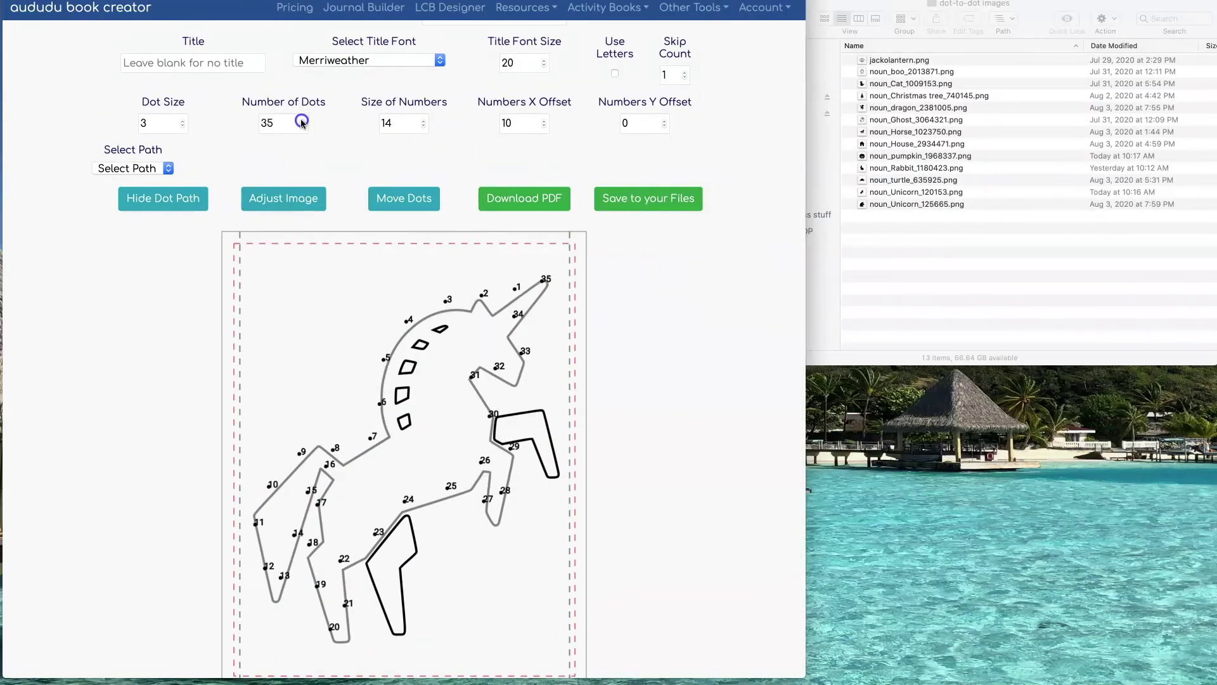
Set 39 dots and spread dots 9–33 evenly along the unicorn's legs
{"action": "left_click", "coordinate": [303, 120]}
{"action": "scroll", "coordinate": [303, 120], "scroll_direction": "down", "scroll_amount": 2}
{"action": "left_click", "coordinate": [403, 148]}
{"action": "left_click_drag", "start_coordinate": [511, 334], "coordinate": [495, 261]}
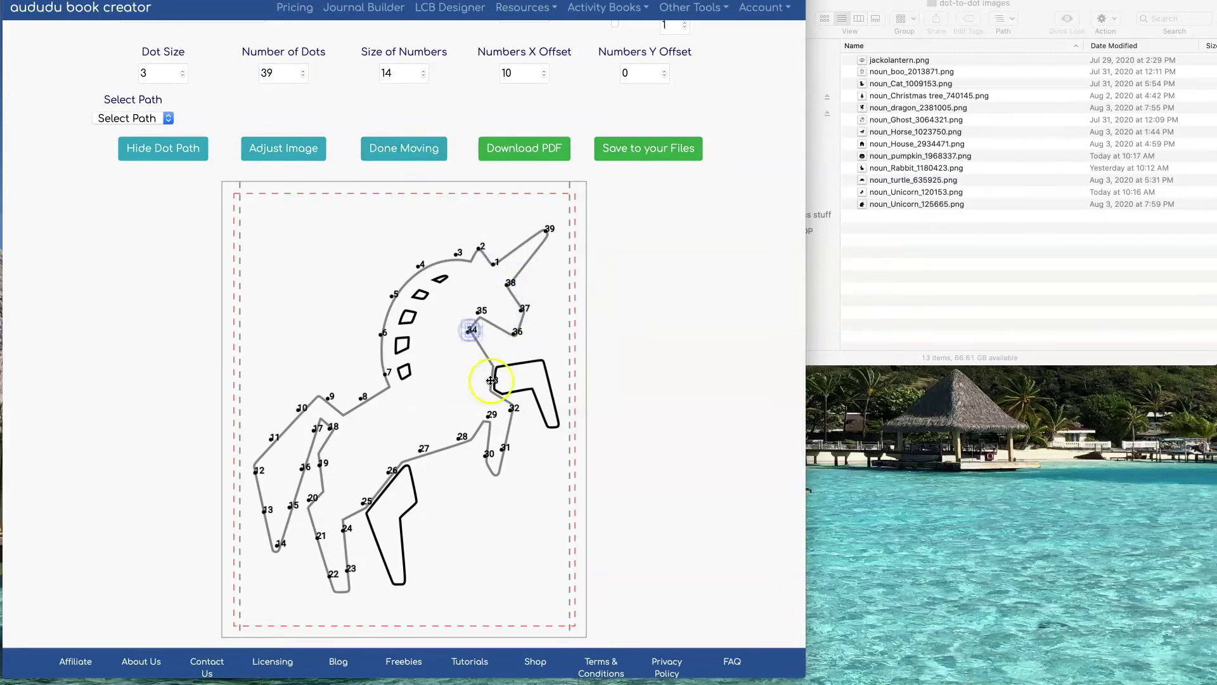
{"action": "mouse_move", "coordinate": [491, 370]}
{"action": "left_mouse_down"}
{"action": "mouse_move", "coordinate": [512, 409]}
{"action": "mouse_move", "coordinate": [493, 452]}
{"action": "mouse_move", "coordinate": [488, 422]}
{"action": "left_mouse_up"}
{"action": "mouse_move", "coordinate": [400, 461]}
{"action": "left_mouse_down"}
{"action": "mouse_move", "coordinate": [324, 557]}
{"action": "mouse_move", "coordinate": [311, 509]}
{"action": "mouse_move", "coordinate": [332, 427]}
{"action": "mouse_move", "coordinate": [280, 548]}
{"action": "mouse_move", "coordinate": [253, 462]}
{"action": "mouse_move", "coordinate": [329, 402]}
{"action": "mouse_move", "coordinate": [388, 388]}
{"action": "left_mouse_up"}
Save the unicorn page to your files
{"action": "scroll", "coordinate": [742, 377], "scroll_direction": "up", "scroll_amount": 4}
{"action": "left_click", "coordinate": [648, 269]}
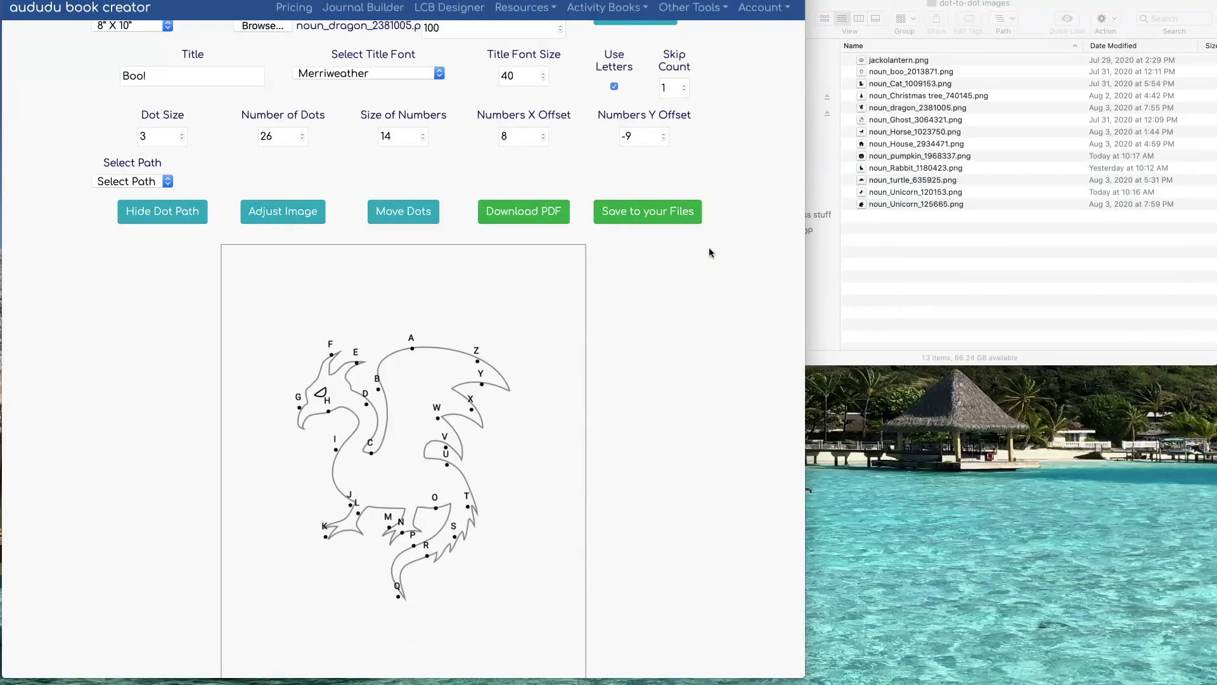
{"action": "scroll", "coordinate": [756, 378], "scroll_direction": "down", "scroll_amount": 3}
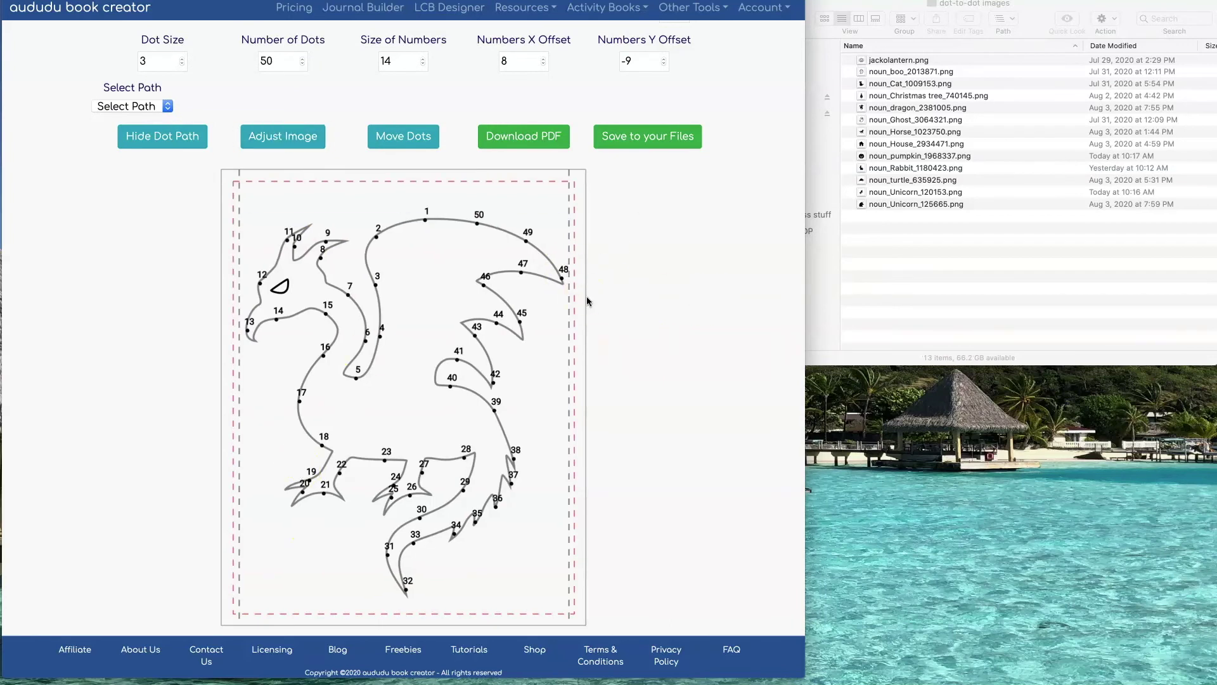
Give the dragon 100 dots and nudge stray dots onto its outline
{"action": "left_click", "coordinate": [403, 136]}
{"action": "double_click", "coordinate": [278, 61]}
{"action": "type", "text": "100"}
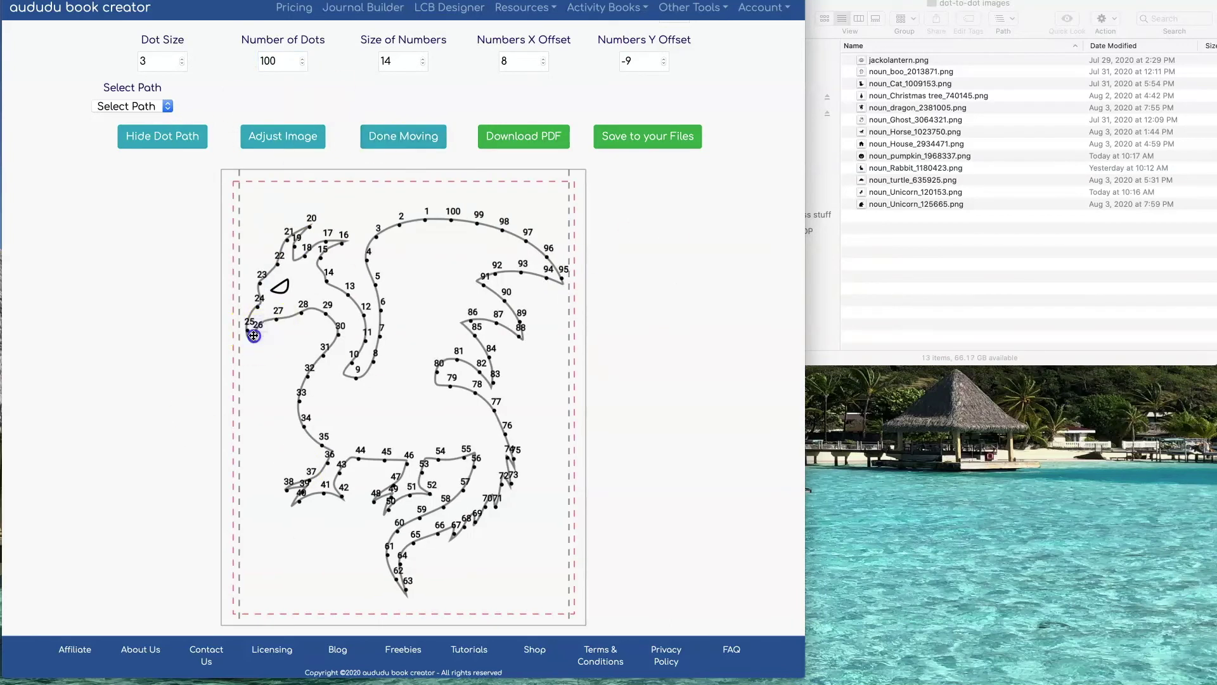
{"action": "mouse_move", "coordinate": [254, 342]}
{"action": "left_mouse_down"}
{"action": "mouse_move", "coordinate": [312, 353]}
{"action": "mouse_move", "coordinate": [250, 331]}
{"action": "left_mouse_up"}
{"action": "left_click_drag", "start_coordinate": [520, 329], "coordinate": [522, 326]}
{"action": "left_click", "coordinate": [516, 459]}
{"action": "left_click_drag", "start_coordinate": [516, 459], "coordinate": [515, 468]}
{"action": "left_click_drag", "start_coordinate": [465, 526], "coordinate": [470, 518]}
{"action": "left_click_drag", "start_coordinate": [299, 501], "coordinate": [295, 505]}
{"action": "scroll", "coordinate": [406, 381], "scroll_direction": "up", "scroll_amount": 1}
Hide the dragon's dot path, save it as 8x10_dragon.png, and open Journal Builder
{"action": "left_click", "coordinate": [155, 161]}
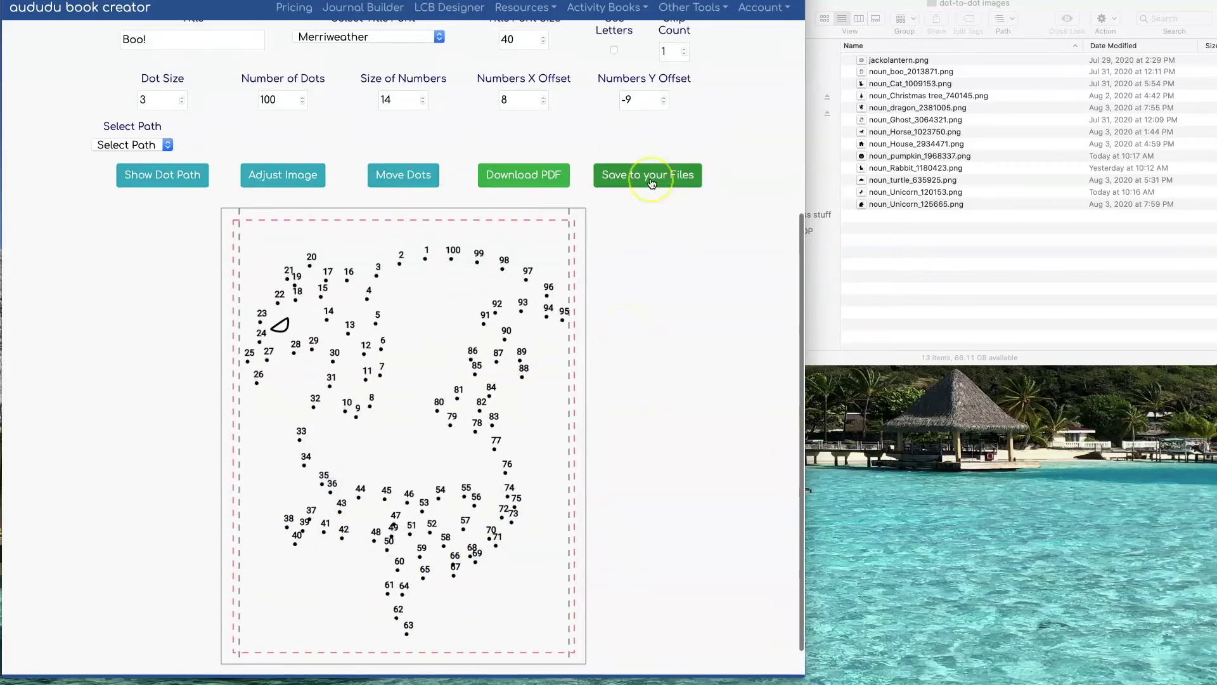
{"action": "left_click", "coordinate": [651, 183]}
{"action": "left_click", "coordinate": [764, 7]}
{"action": "left_click", "coordinate": [736, 55]}
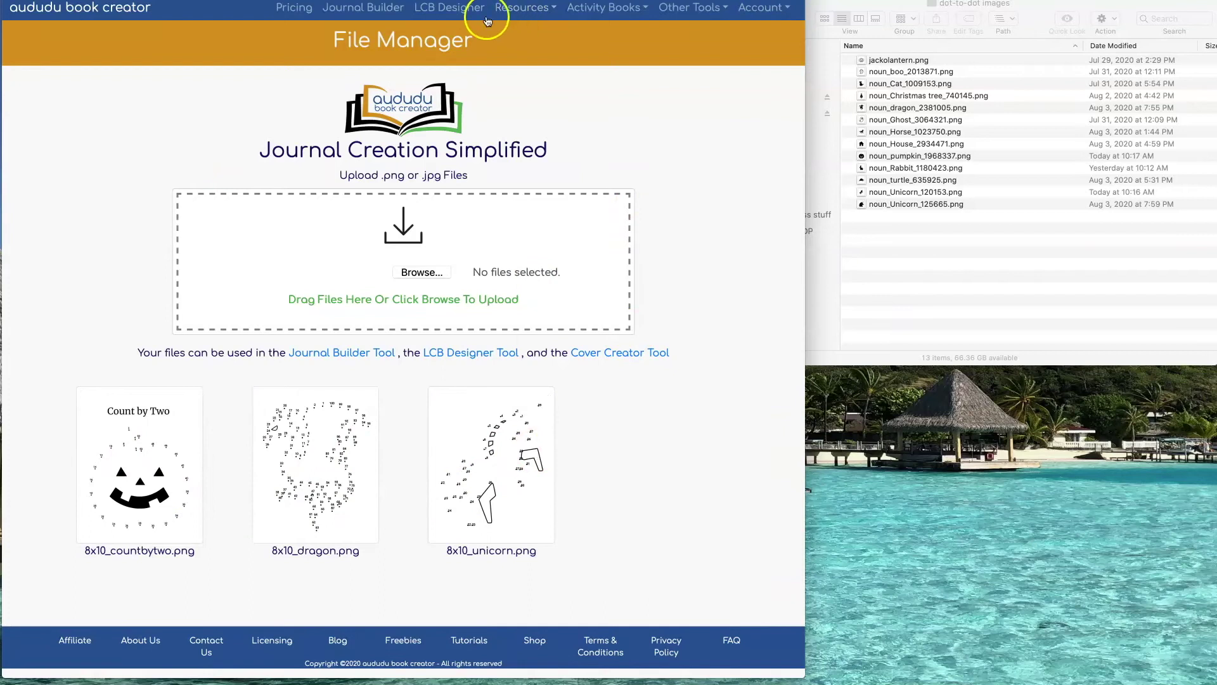
{"action": "left_click", "coordinate": [388, 7]}
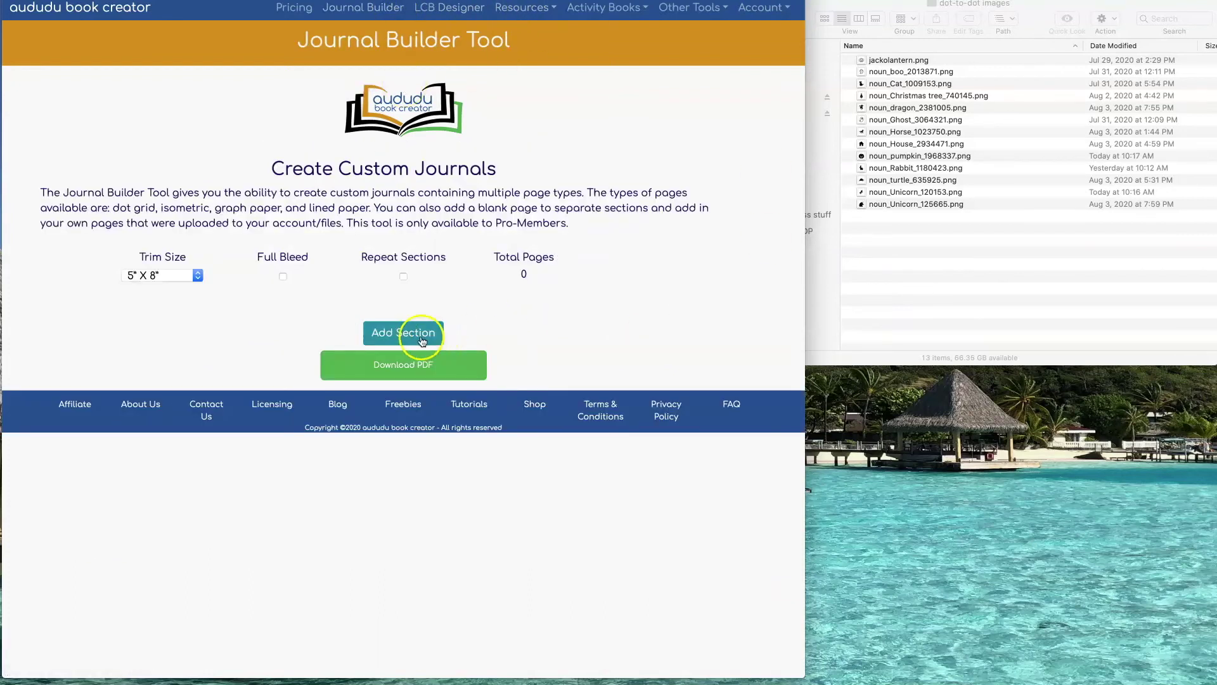
Add a first section with 8" x 10" trim size using 8x10_countbytwo.png
{"action": "left_click", "coordinate": [435, 332]}
{"action": "left_click", "coordinate": [184, 275]}
{"action": "left_click", "coordinate": [152, 404]}
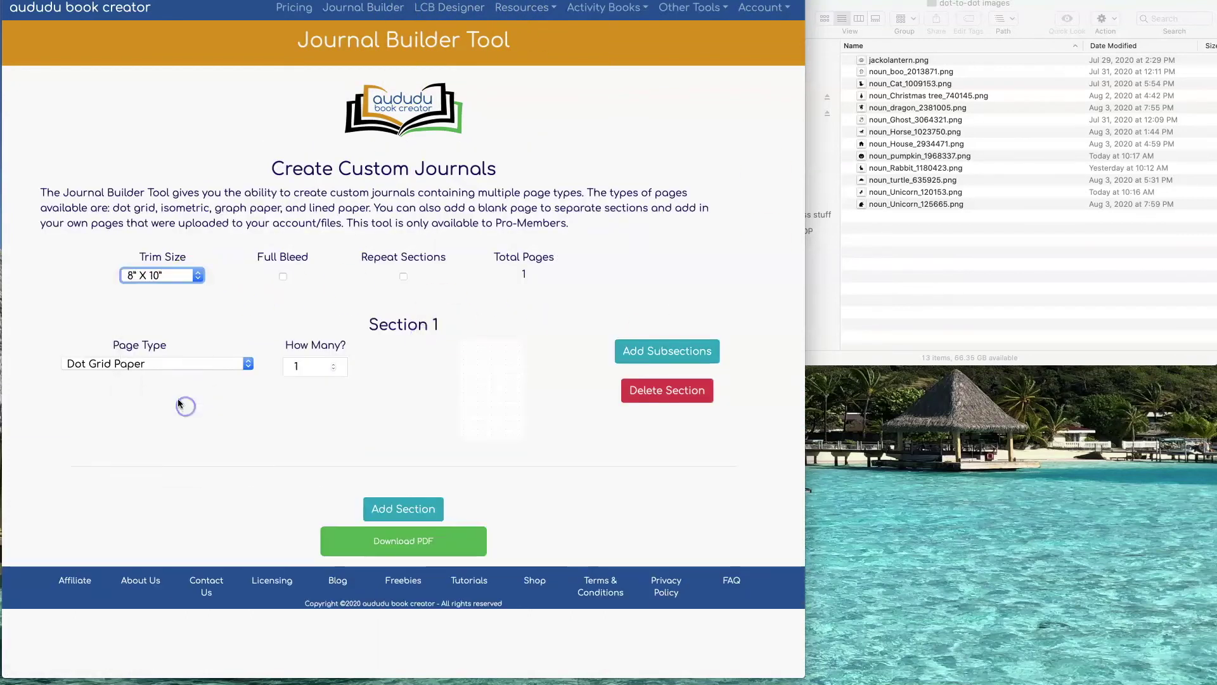
{"action": "left_click", "coordinate": [169, 364]}
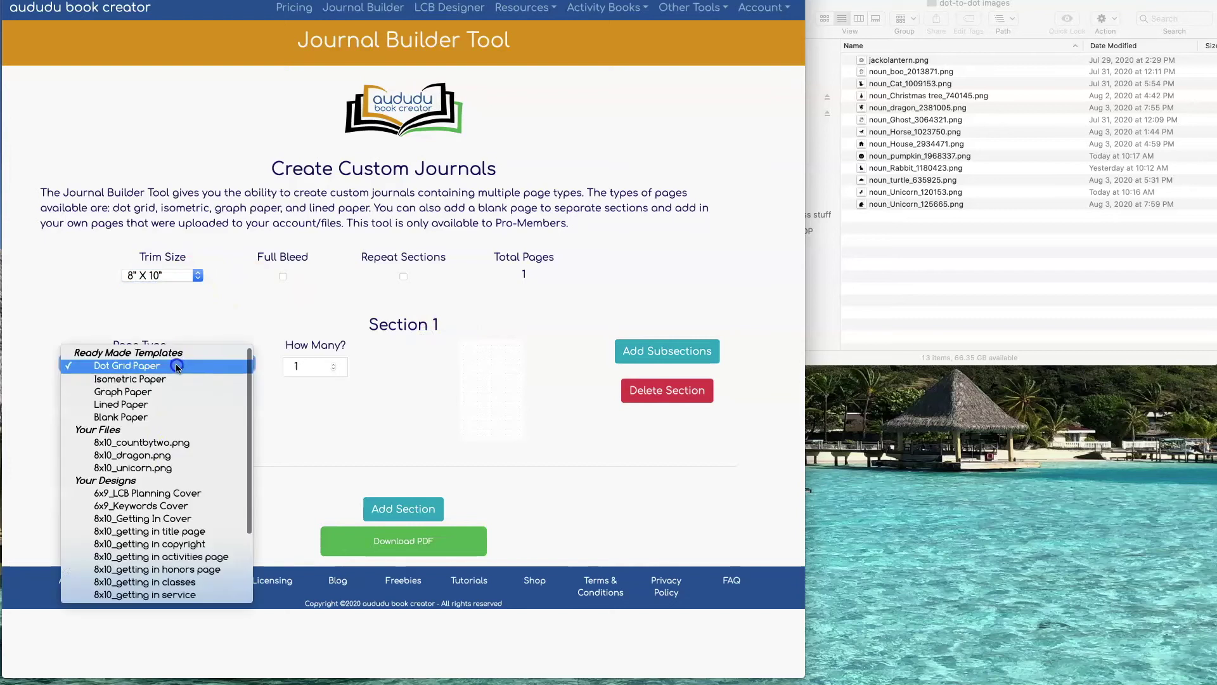
{"action": "left_click", "coordinate": [179, 442]}
Add Sections 2 and 3 using 8x10_dragon.png and 8x10_unicorn.png
{"action": "left_click", "coordinate": [403, 485]}
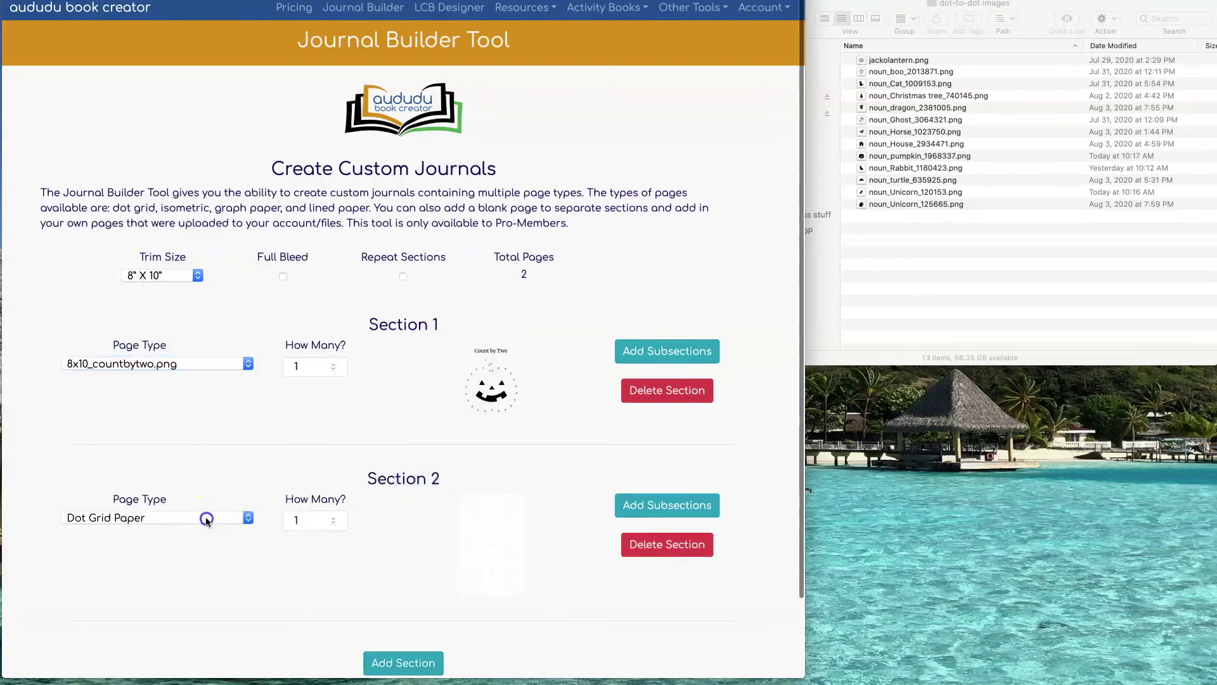
{"action": "left_click", "coordinate": [157, 518]}
{"action": "left_click", "coordinate": [203, 364]}
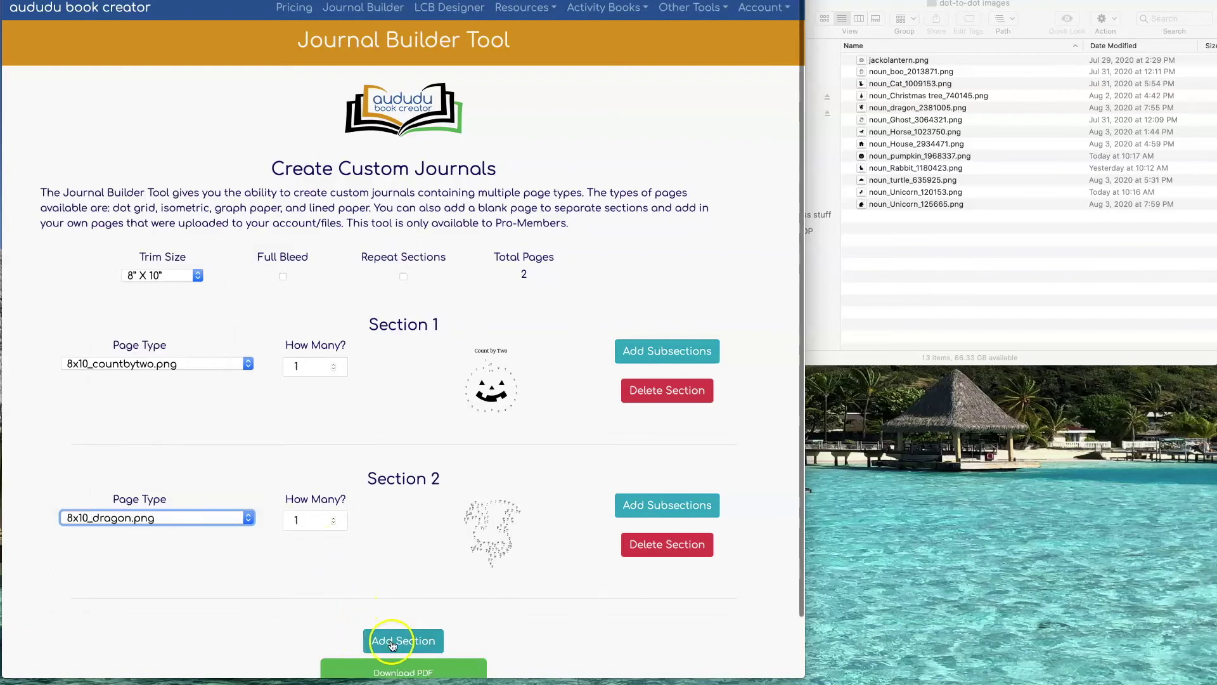
{"action": "left_click", "coordinate": [403, 662]}
{"action": "scroll", "coordinate": [212, 496], "scroll_direction": "down", "scroll_amount": 3}
{"action": "left_click", "coordinate": [198, 484]}
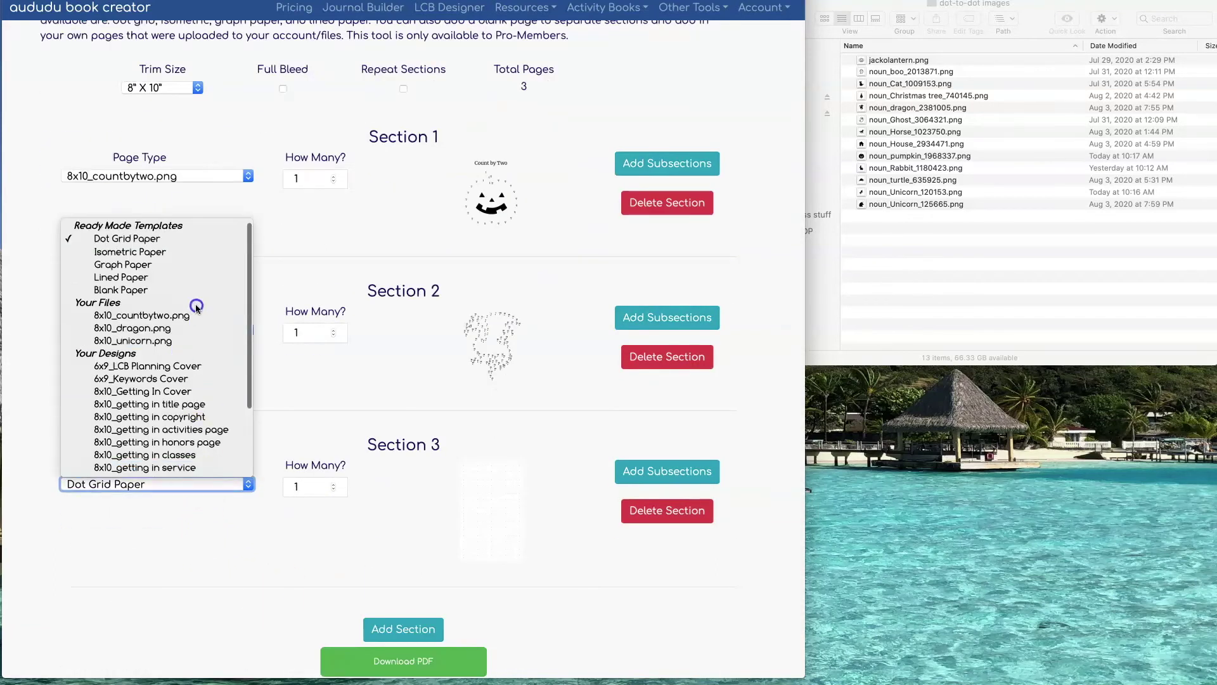
{"action": "left_click", "coordinate": [190, 341]}
Generate, download and open the three-page PDF, then show margin guides on the ghost page
{"action": "left_click", "coordinate": [509, 606]}
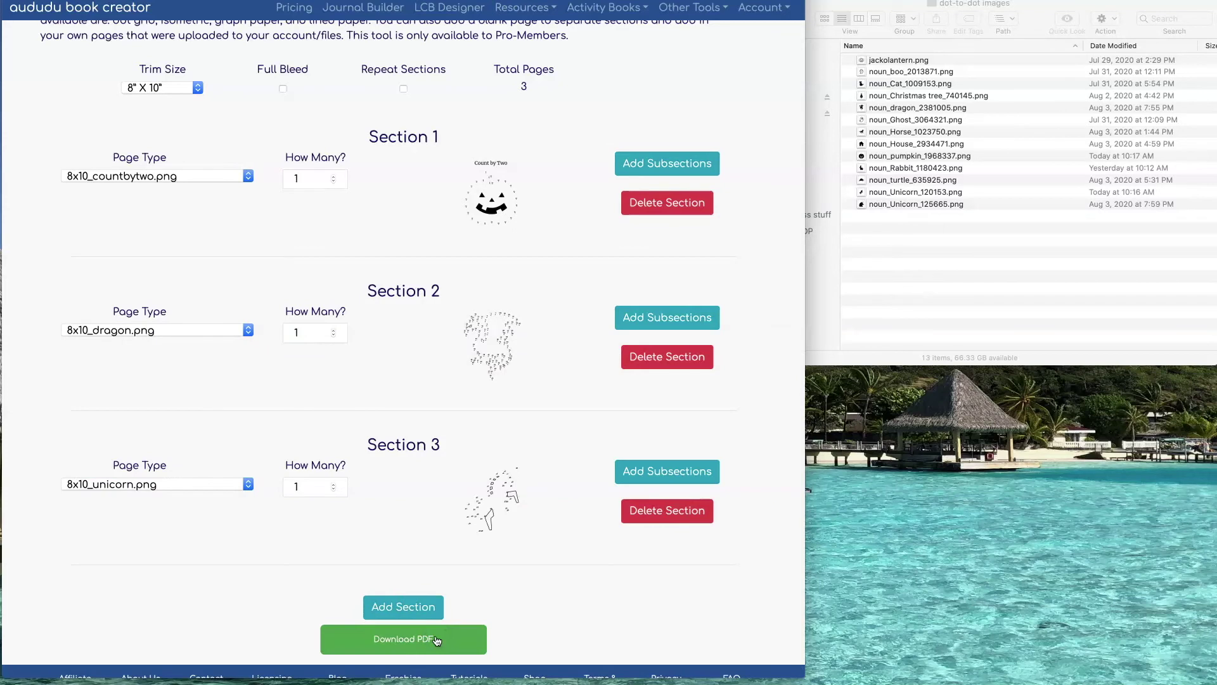
{"action": "left_click", "coordinate": [436, 641]}
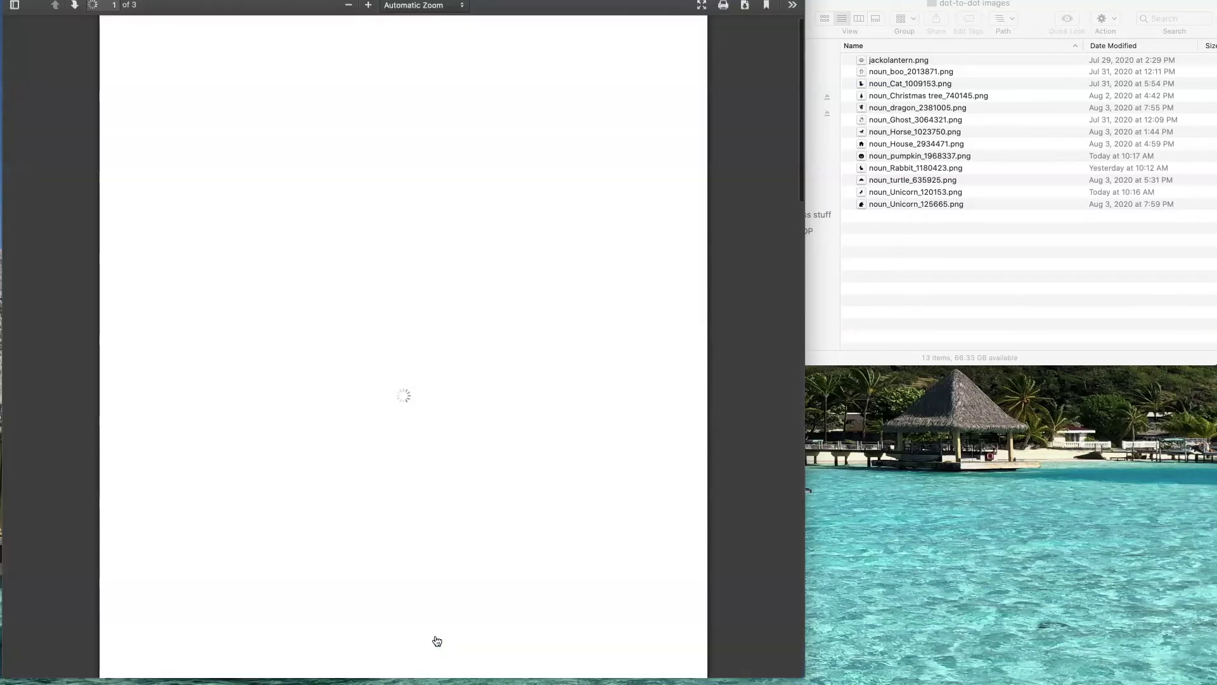
{"action": "left_click", "coordinate": [746, 7]}
{"action": "left_click", "coordinate": [700, 324]}
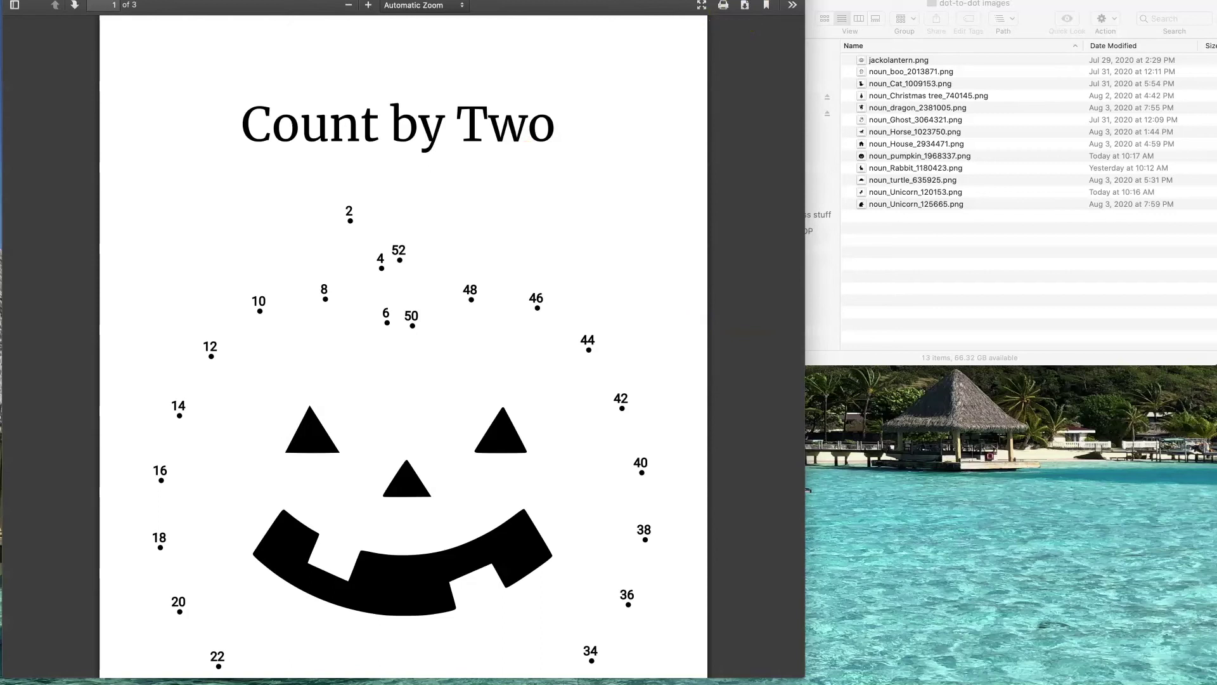
{"action": "left_click", "coordinate": [1019, 565]}
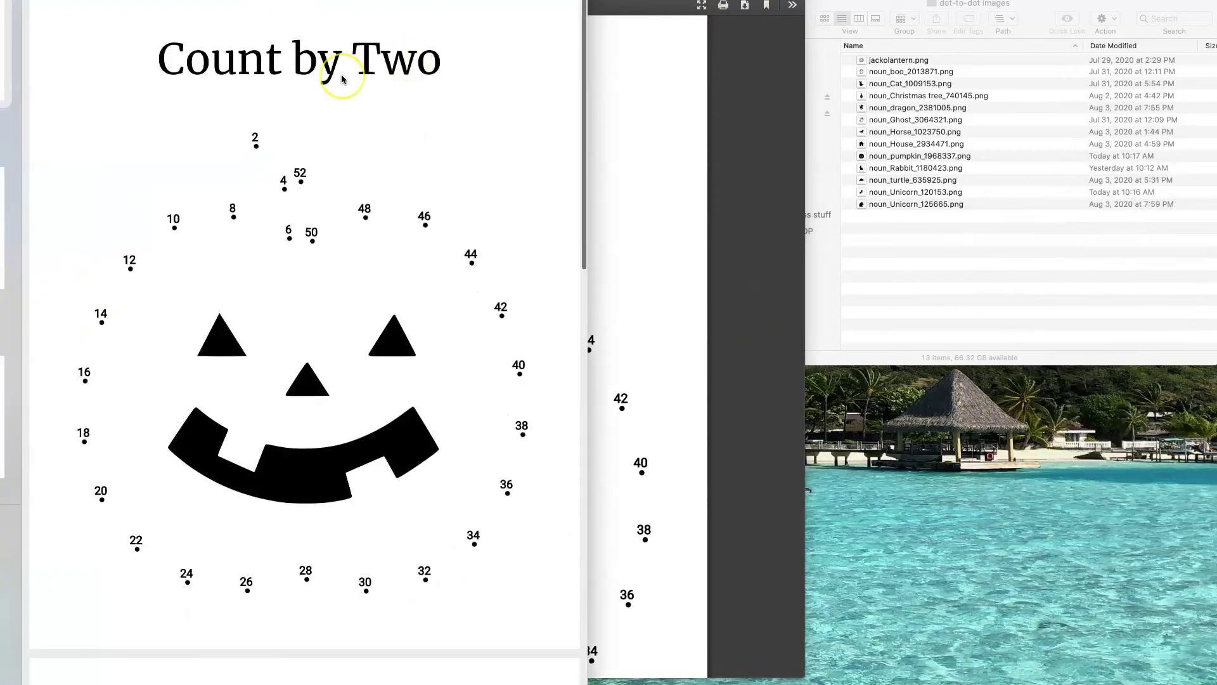
{"action": "scroll", "coordinate": [342, 74], "scroll_direction": "down", "scroll_amount": 15}
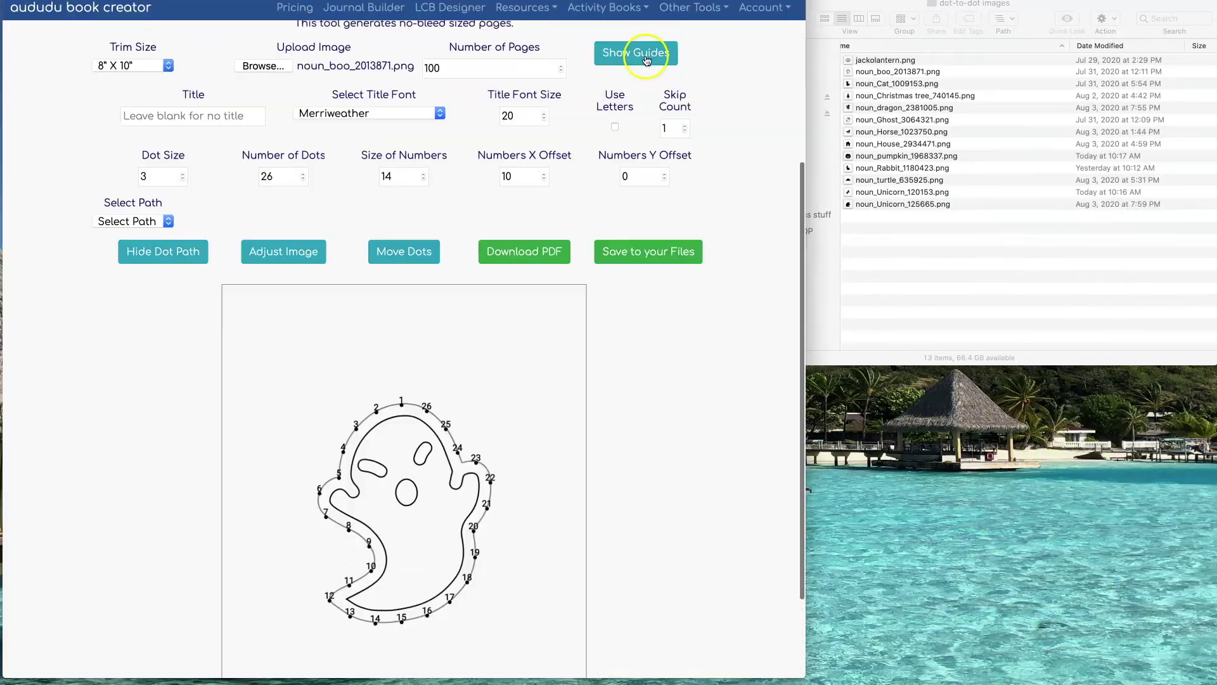
{"action": "left_click", "coordinate": [645, 56]}
Move the ghost down, enlarge it, and fit it into its dot outline
{"action": "scroll", "coordinate": [695, 241], "scroll_direction": "down", "scroll_amount": 3}
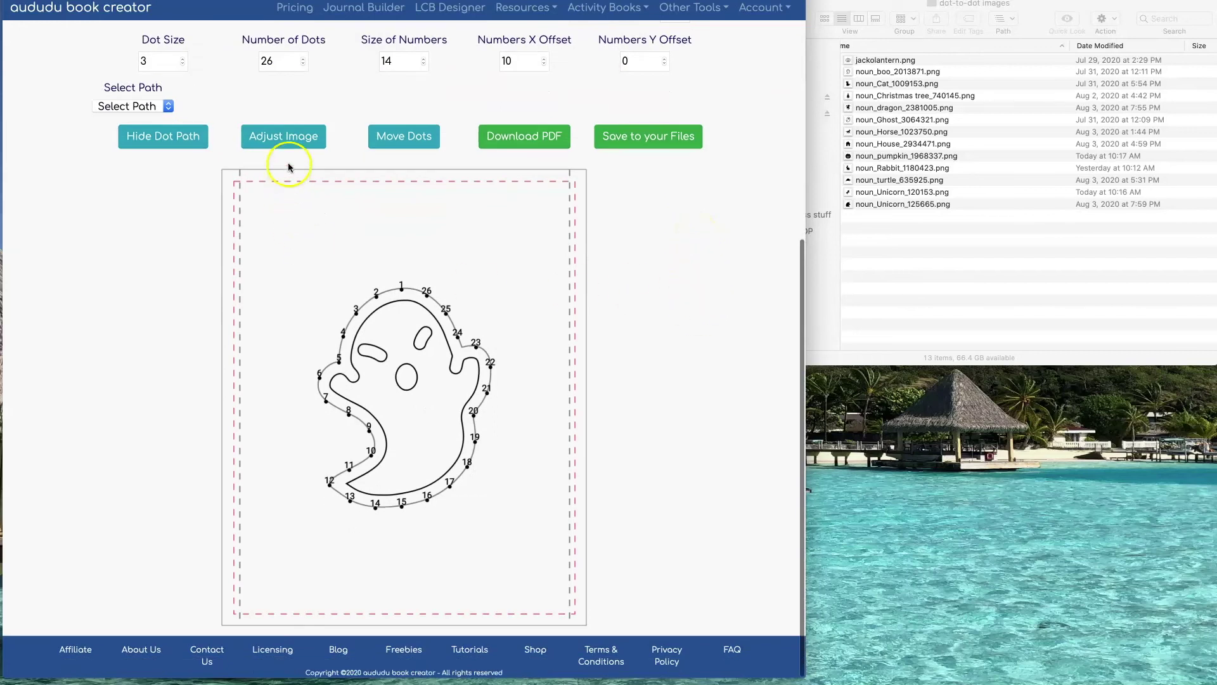
{"action": "left_click", "coordinate": [286, 135]}
{"action": "left_click_drag", "start_coordinate": [389, 362], "coordinate": [384, 447]}
{"action": "left_click_drag", "start_coordinate": [315, 371], "coordinate": [266, 279]}
{"action": "left_click_drag", "start_coordinate": [448, 413], "coordinate": [487, 426]}
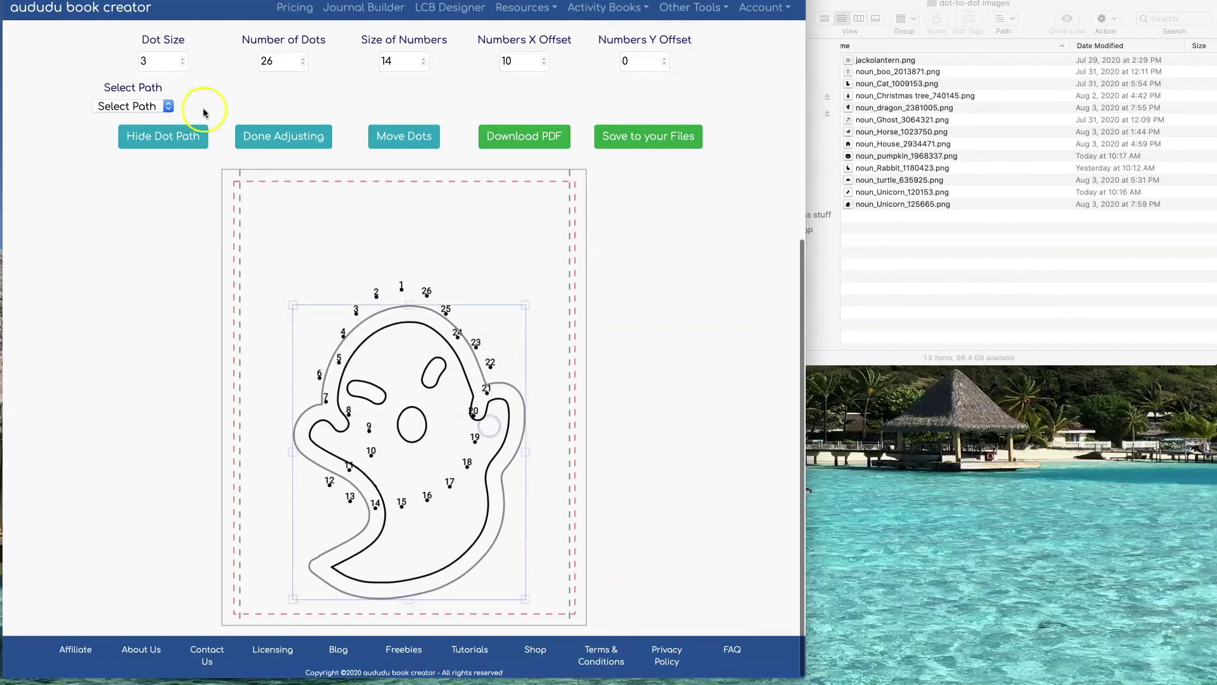
{"action": "left_click", "coordinate": [270, 138]}
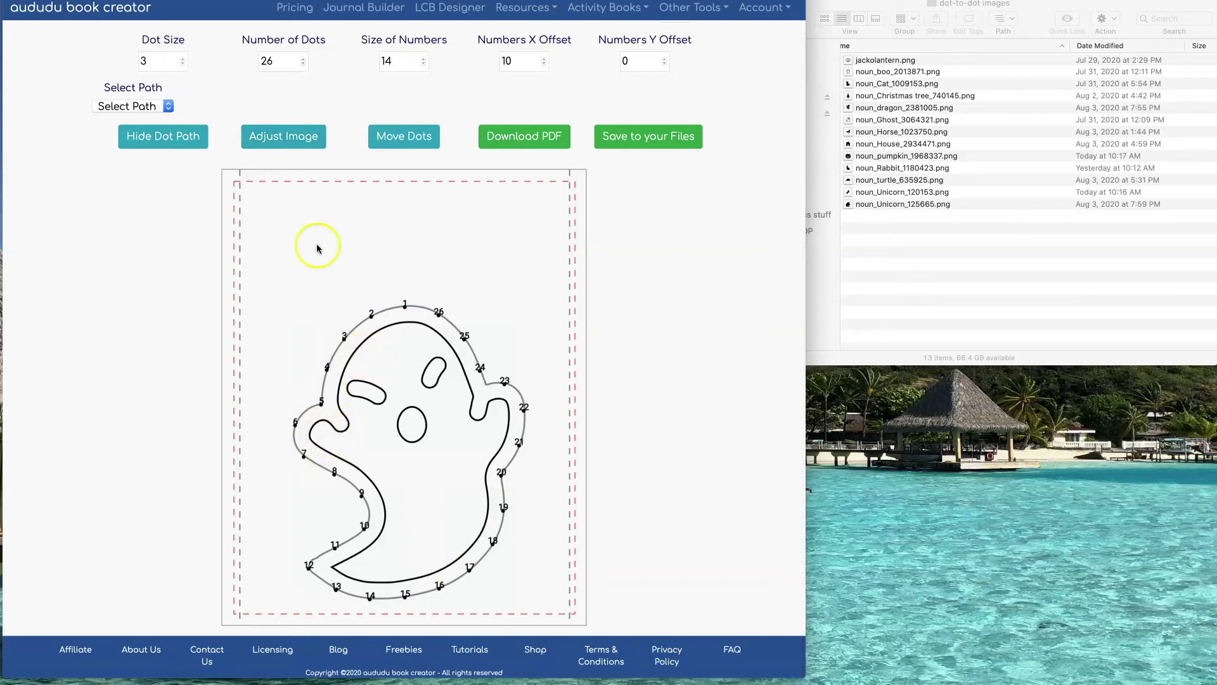
Delete path 2, the ghost's inner body outline
{"action": "left_click", "coordinate": [147, 113]}
{"action": "left_click", "coordinate": [147, 130]}
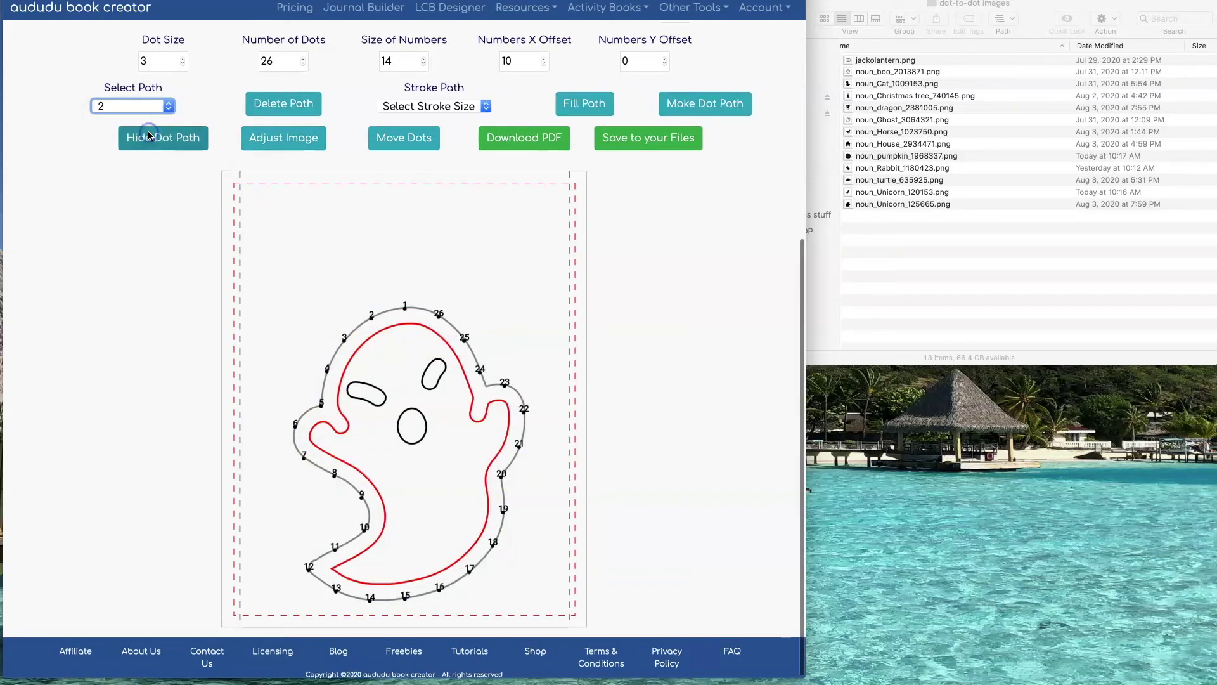
{"action": "left_click", "coordinate": [269, 121]}
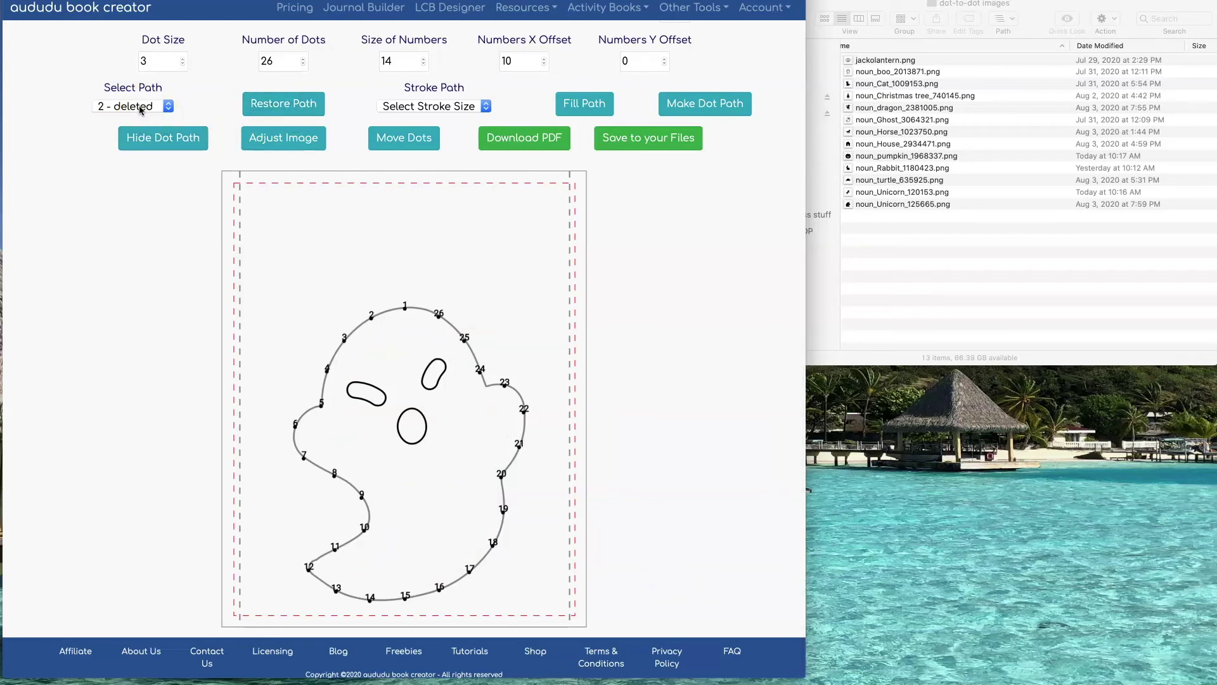
Stroke the ghost's right eye outline, stepping the width up to 3
{"action": "left_click", "coordinate": [141, 109]}
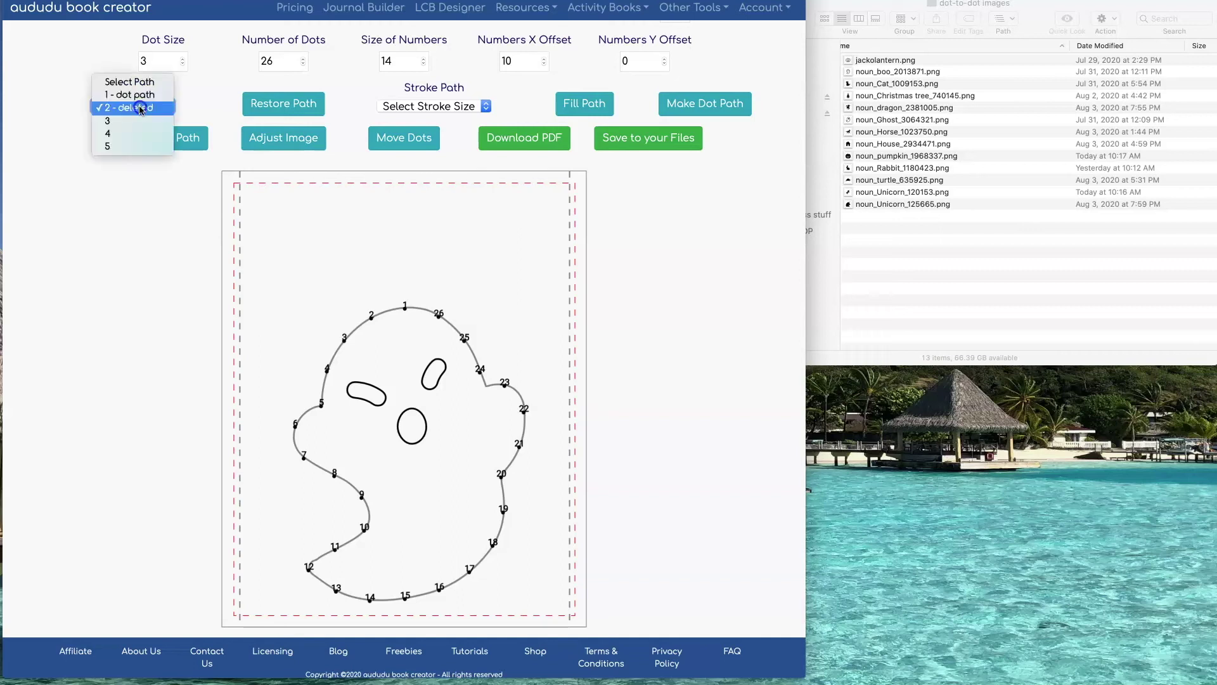
{"action": "left_click", "coordinate": [141, 120]}
{"action": "left_click", "coordinate": [484, 106]}
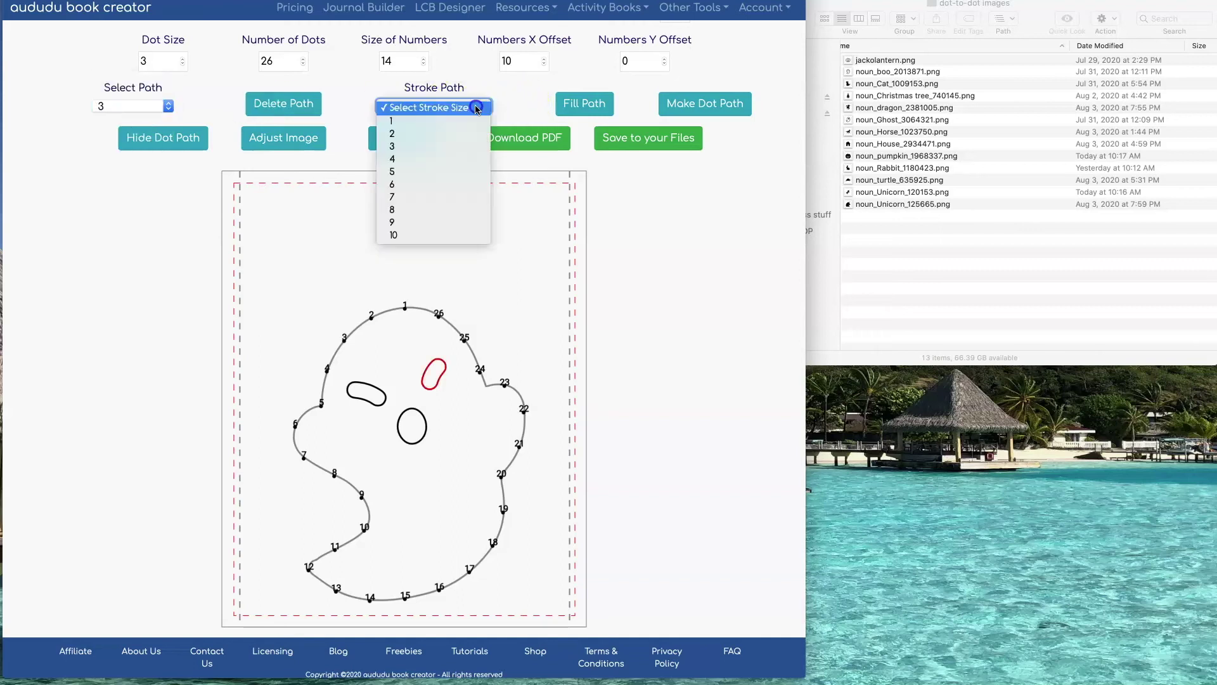
{"action": "left_click", "coordinate": [473, 120]}
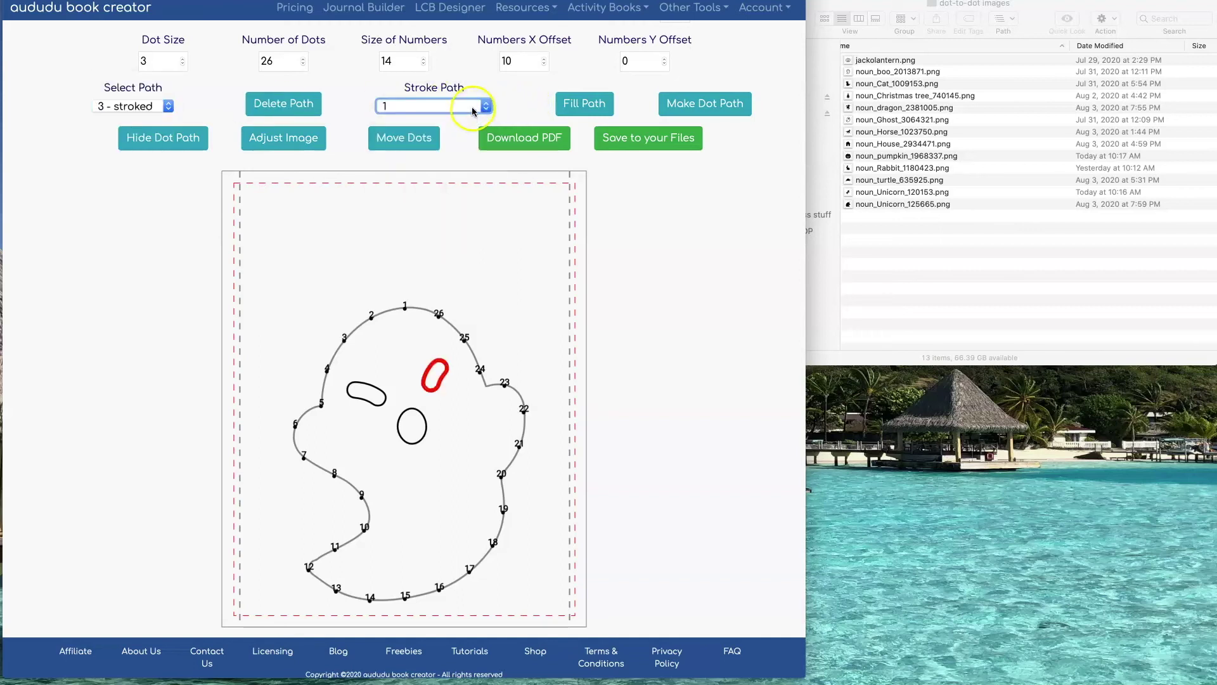
{"action": "left_click", "coordinate": [473, 106]}
{"action": "left_click", "coordinate": [475, 121]}
{"action": "left_click", "coordinate": [474, 115]}
{"action": "left_click", "coordinate": [475, 121]}
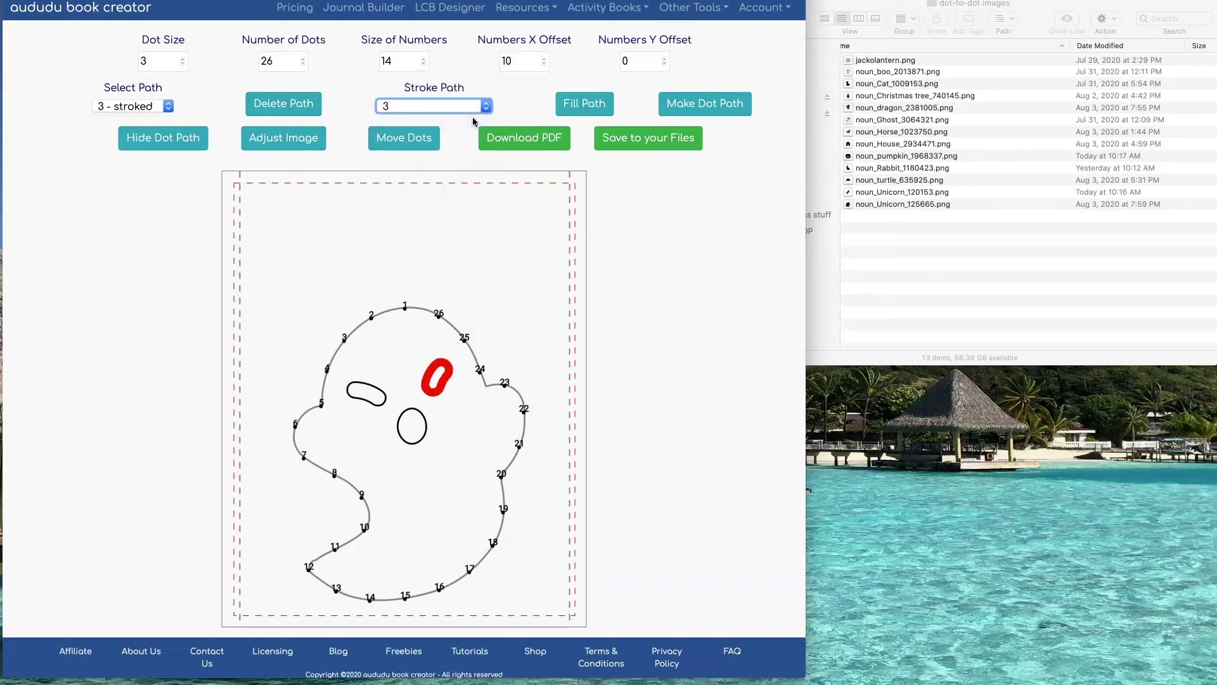
Stroke the left eye and mouth oval at width 4, then deselect all paths
{"action": "left_click", "coordinate": [146, 106]}
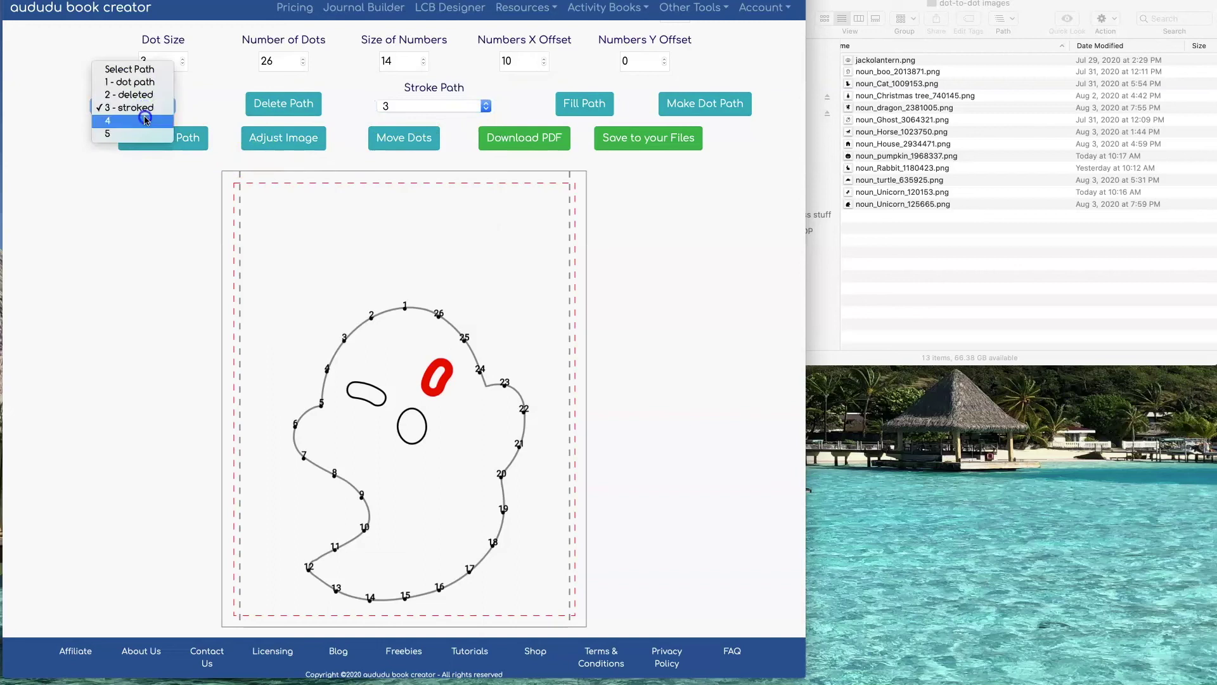
{"action": "left_click", "coordinate": [145, 120]}
{"action": "left_click", "coordinate": [394, 106]}
{"action": "left_click", "coordinate": [411, 158]}
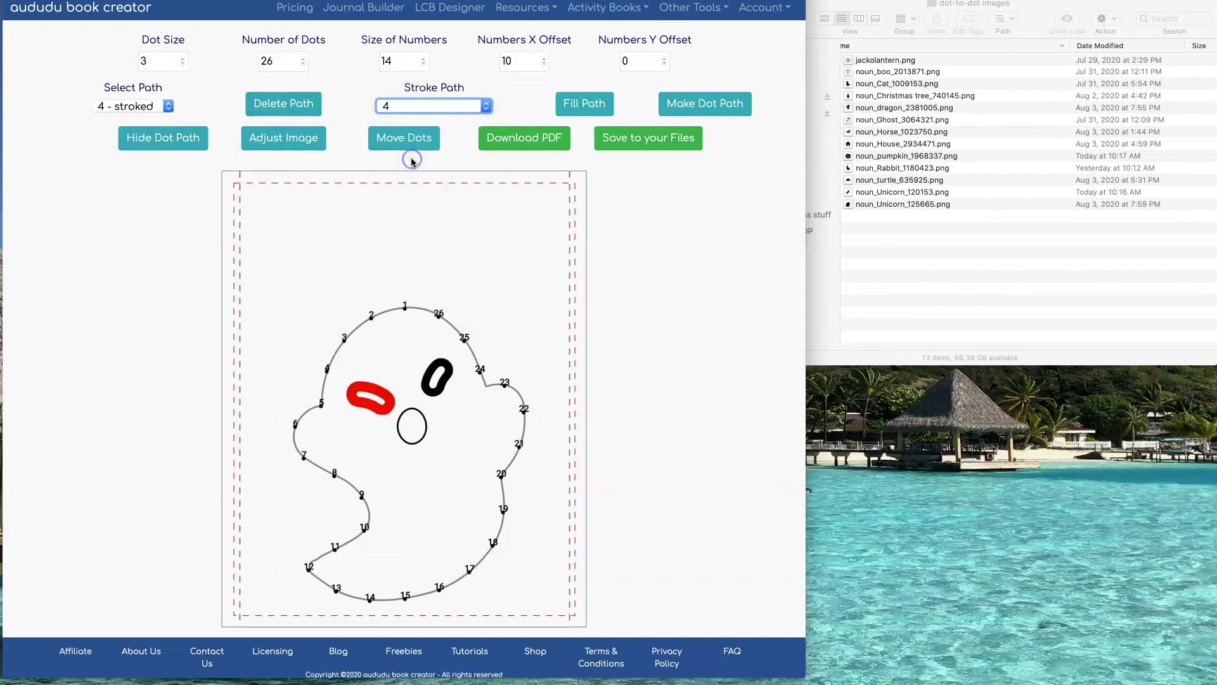
{"action": "left_click", "coordinate": [133, 106]}
{"action": "left_click", "coordinate": [139, 125]}
{"action": "left_click", "coordinate": [429, 106]}
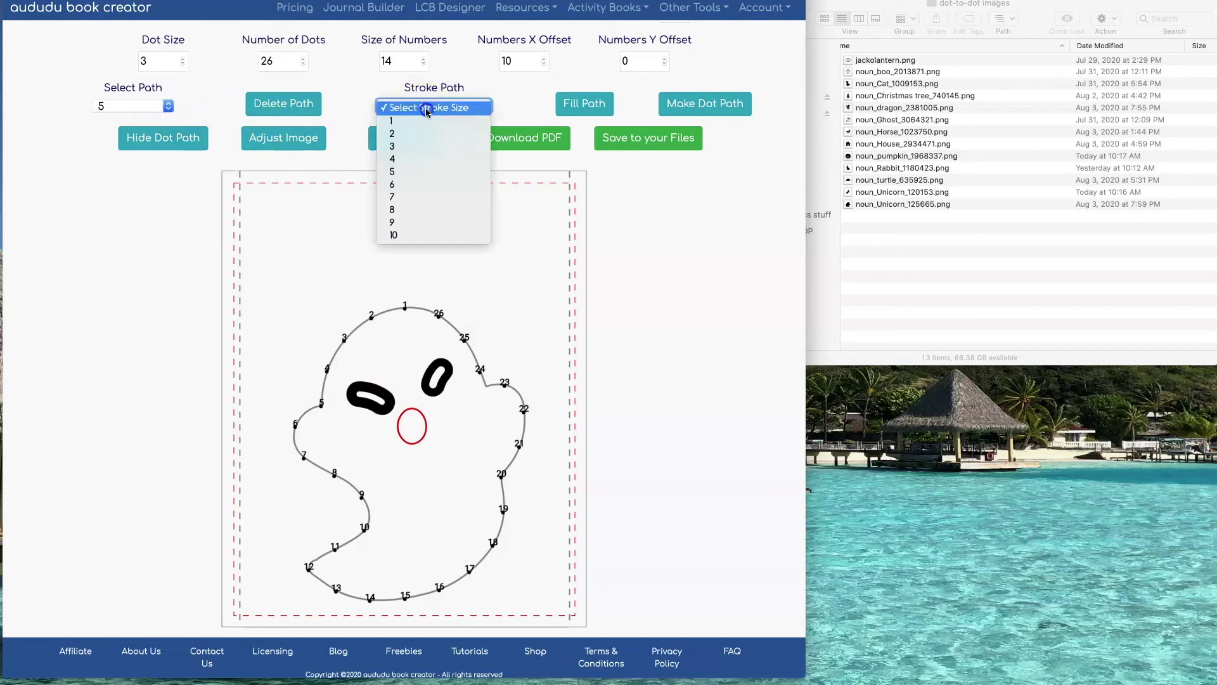
{"action": "left_click", "coordinate": [426, 158]}
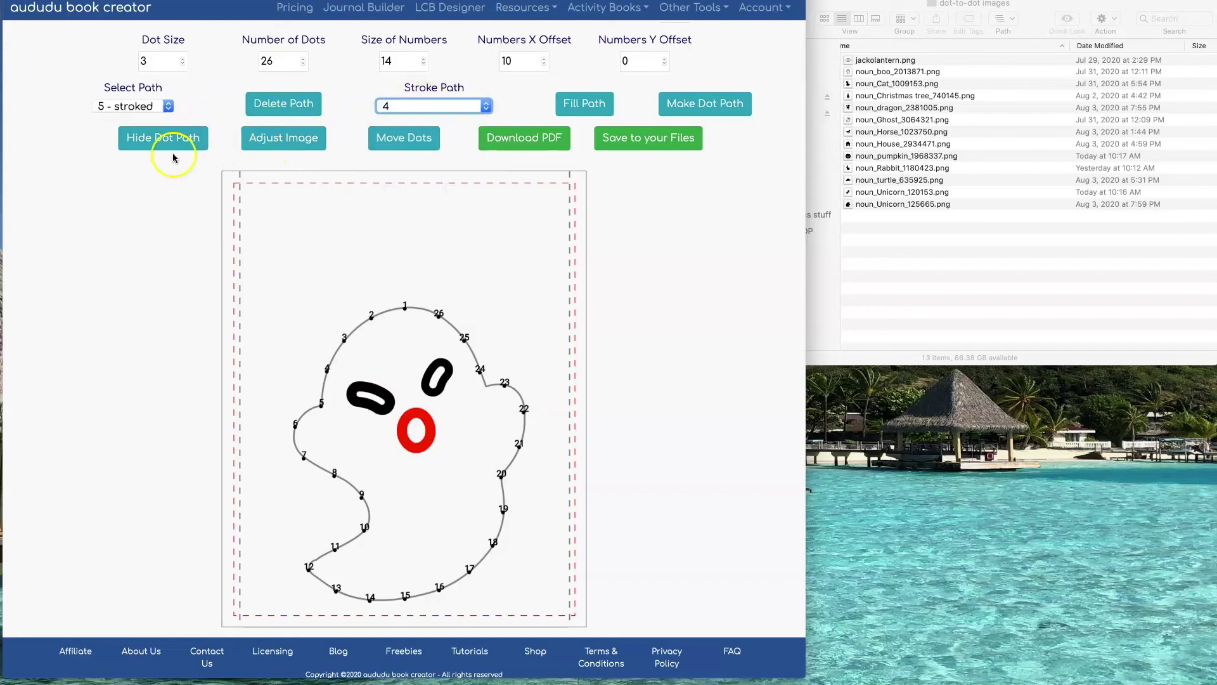
{"action": "left_click", "coordinate": [157, 107]}
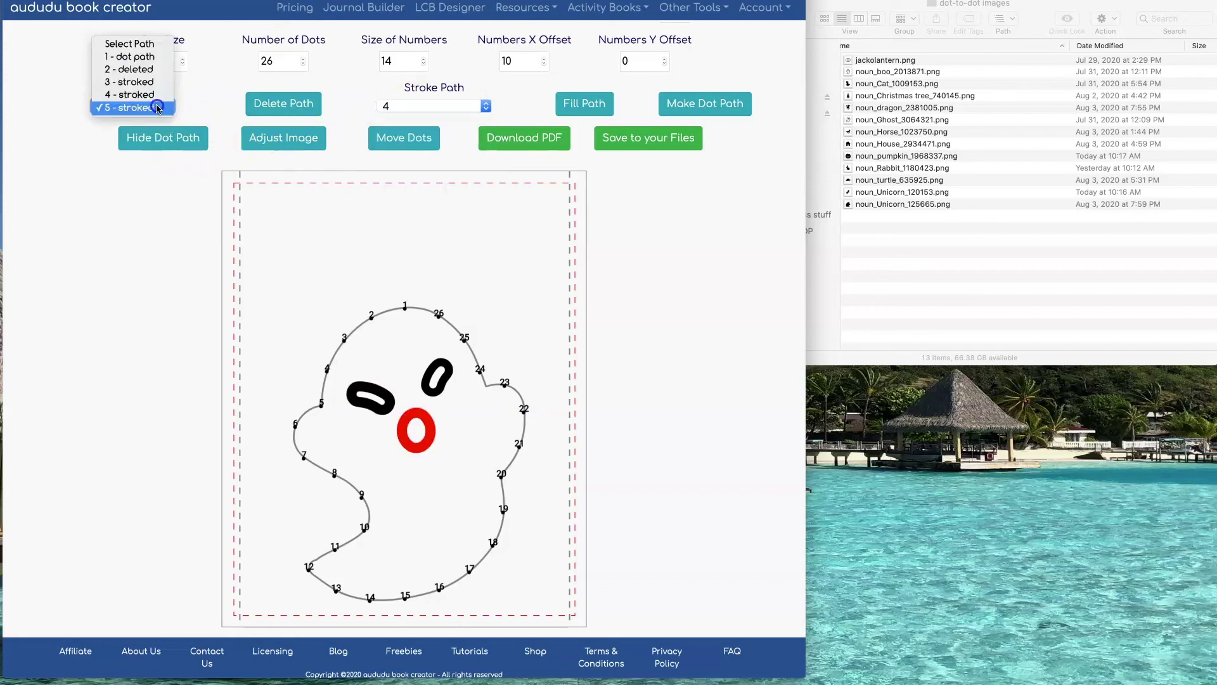
{"action": "left_click", "coordinate": [158, 41]}
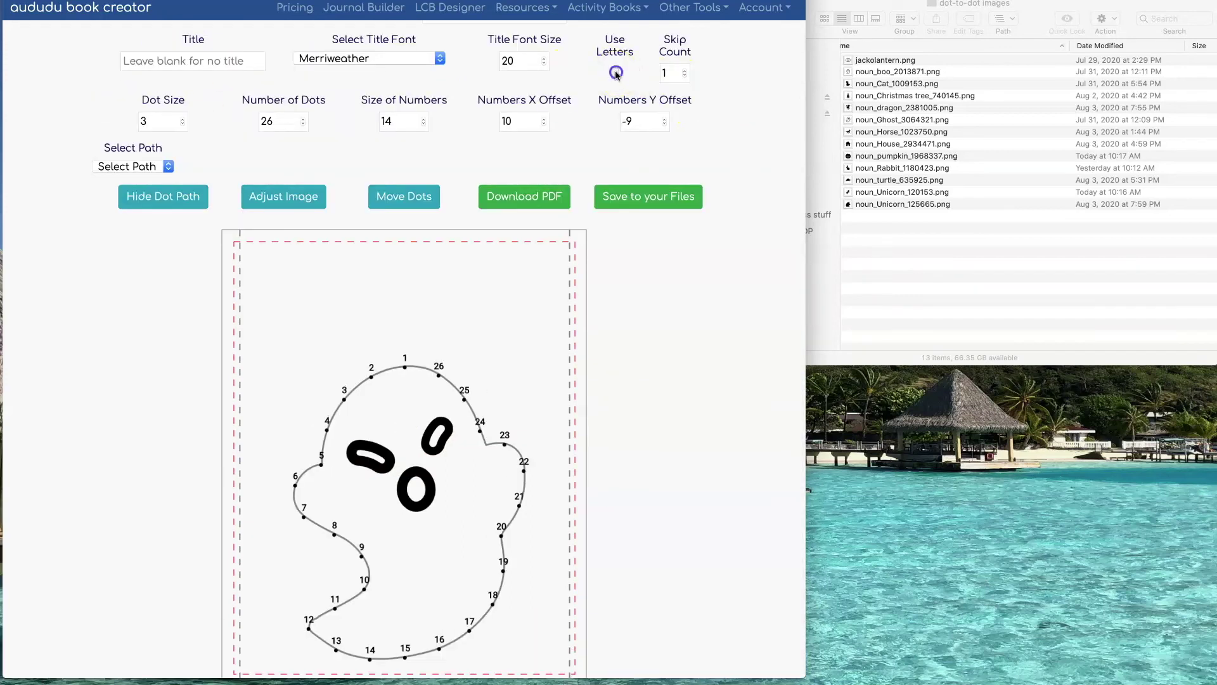
Label the ghost's dots with letters, X offset 8, and hide the dot path
{"action": "left_click", "coordinate": [615, 73]}
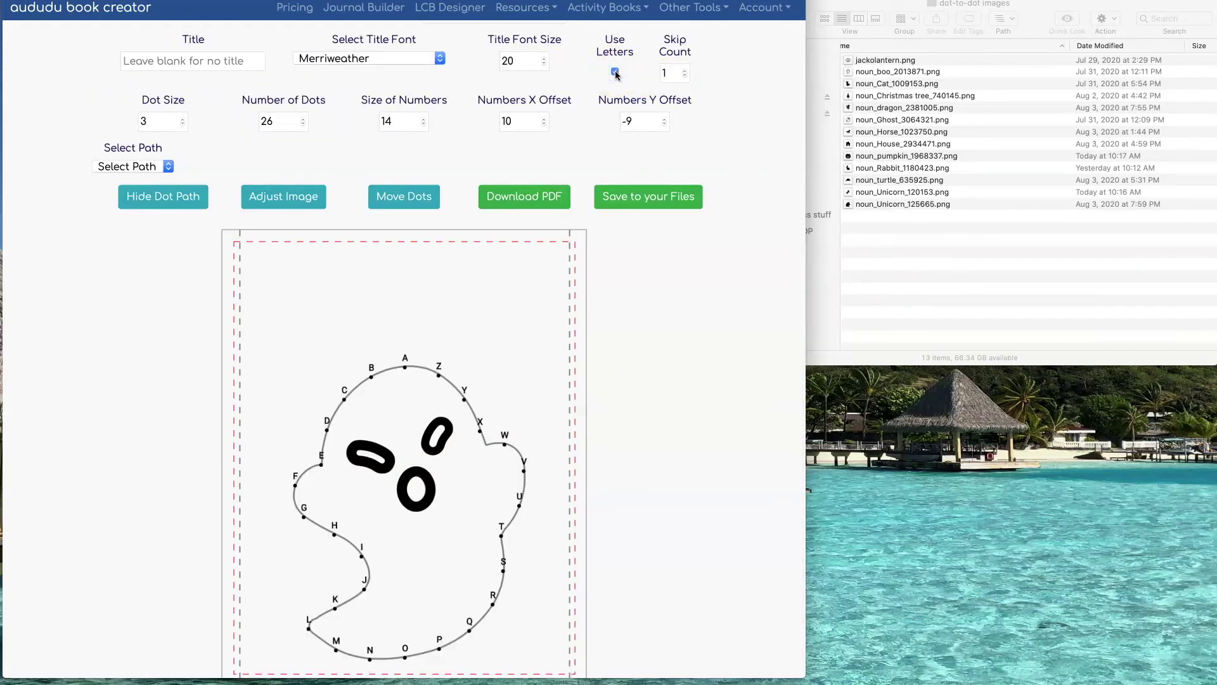
{"action": "left_click", "coordinate": [464, 391]}
{"action": "left_click", "coordinate": [145, 198]}
{"action": "left_click", "coordinate": [147, 200]}
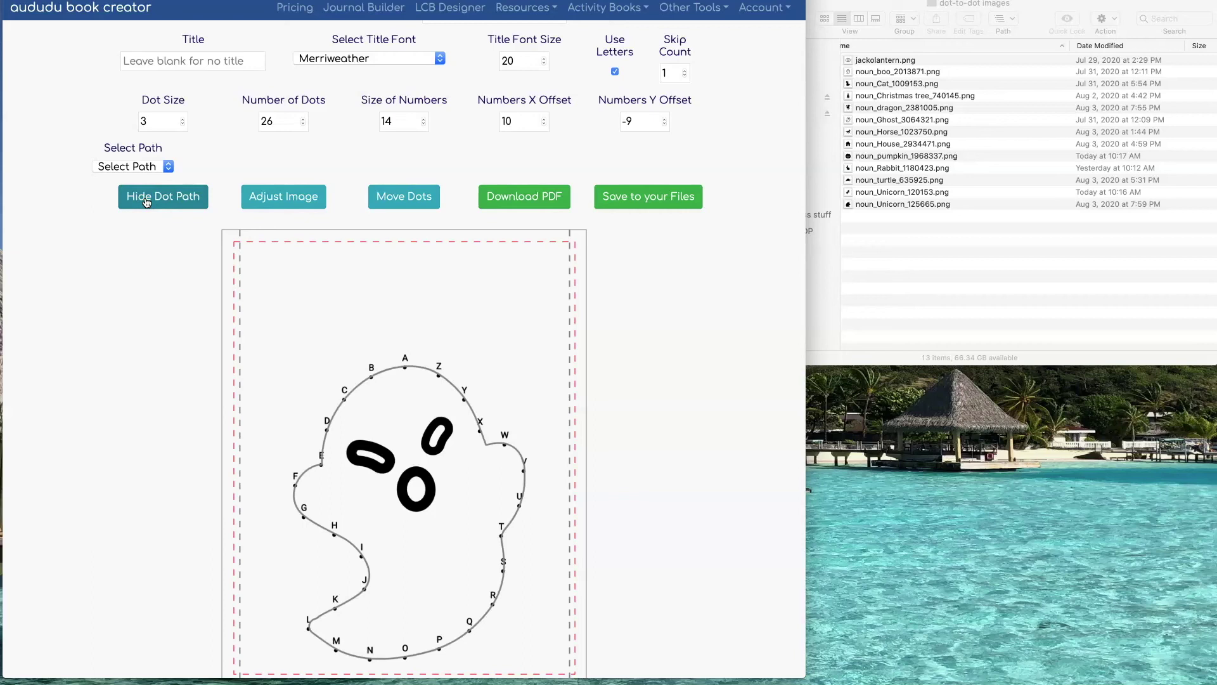
{"action": "left_click", "coordinate": [544, 125]}
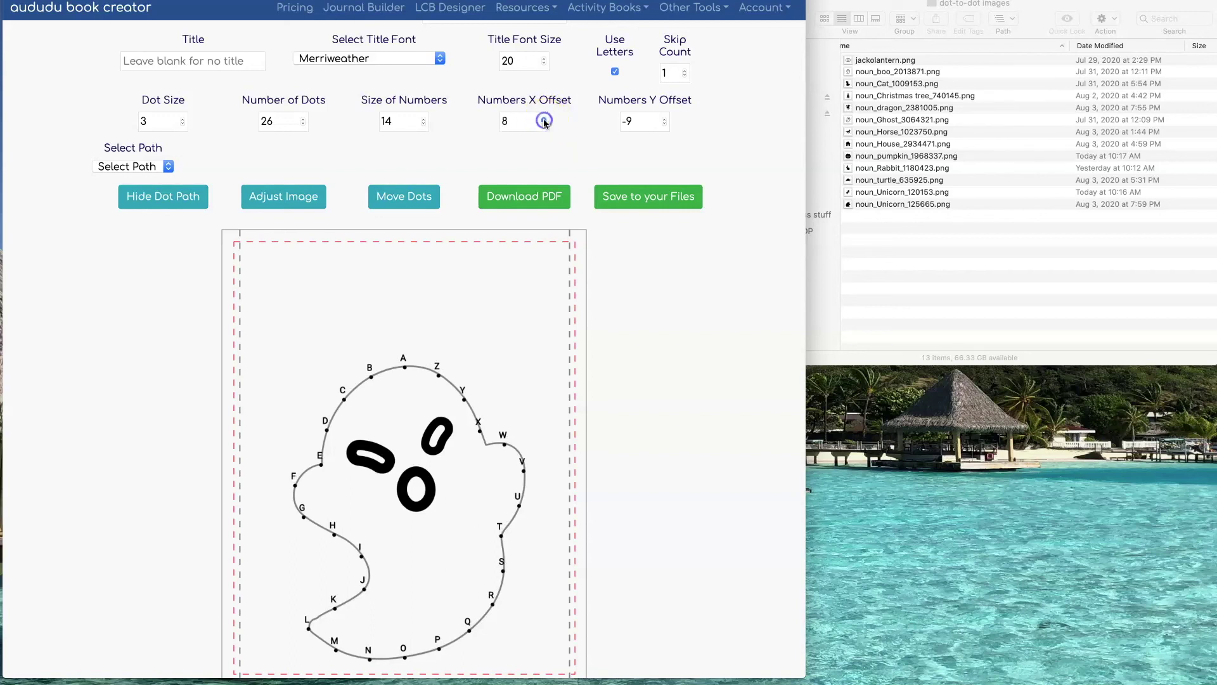
{"action": "left_click", "coordinate": [544, 120]}
{"action": "left_click", "coordinate": [181, 203]}
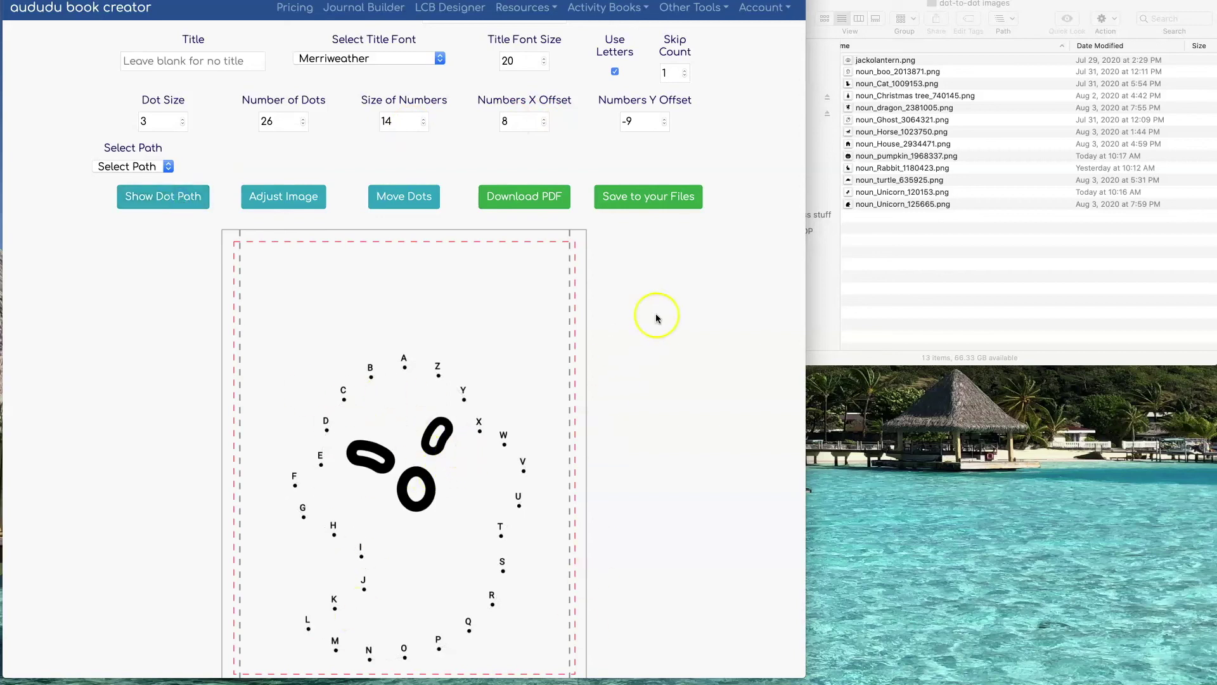
Add a 'Boo!' title in October-Twilight at size 40 and enlarge it
{"action": "scroll", "coordinate": [656, 313], "scroll_direction": "up", "scroll_amount": 1}
{"action": "left_click", "coordinate": [191, 86]}
{"action": "type", "text": "Boo!"}
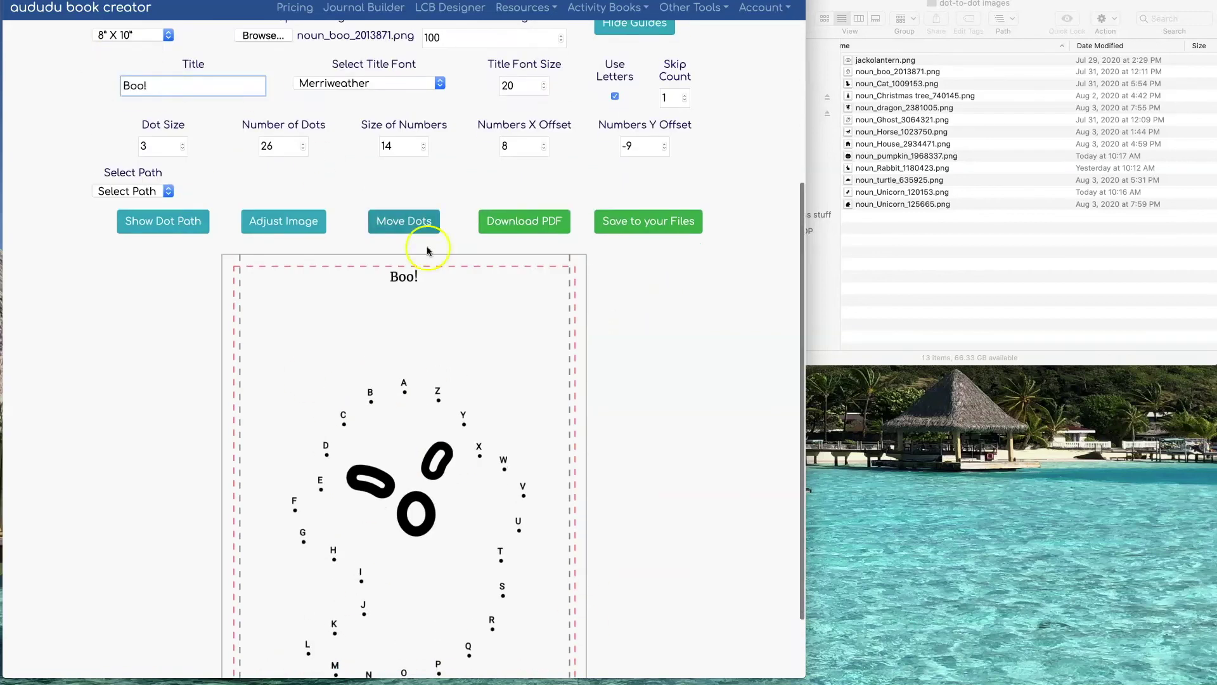
{"action": "left_click", "coordinate": [370, 83]}
{"action": "left_click", "coordinate": [409, 323]}
{"action": "left_click_drag", "start_coordinate": [516, 86], "coordinate": [488, 87]}
{"action": "type", "text": "40"}
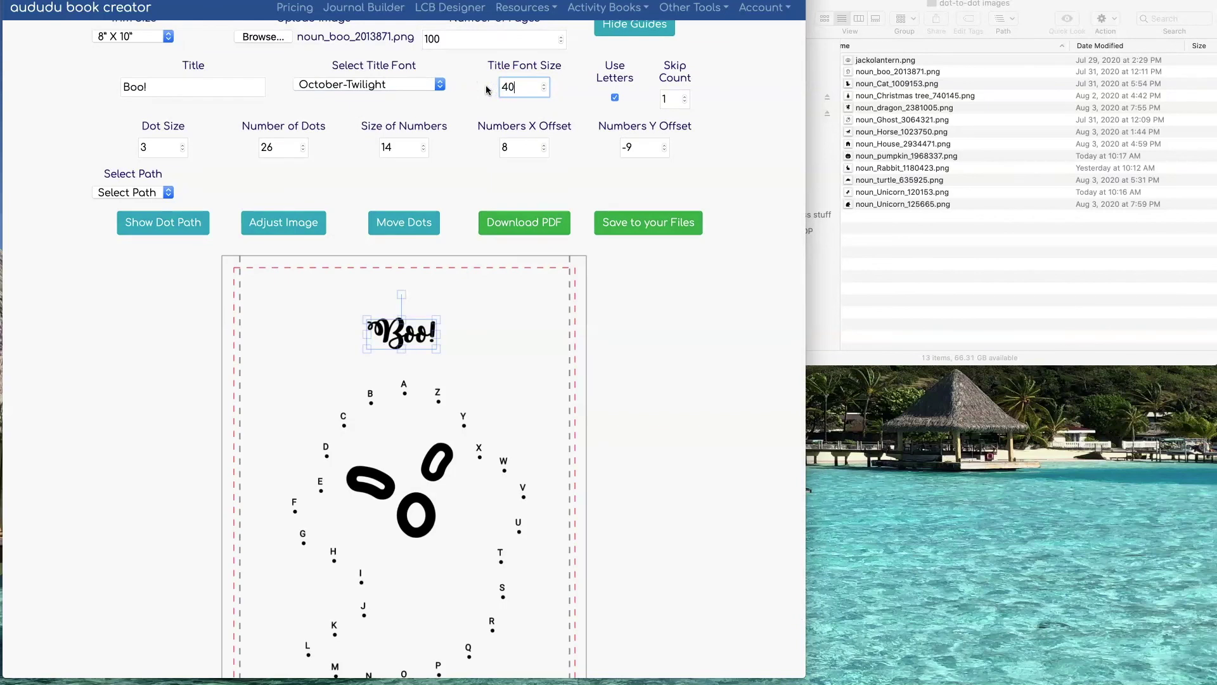
{"action": "left_click_drag", "start_coordinate": [438, 350], "coordinate": [524, 348]}
Export the ghost page as a PDF and open it
{"action": "scroll", "coordinate": [579, 241], "scroll_direction": "down", "scroll_amount": 3}
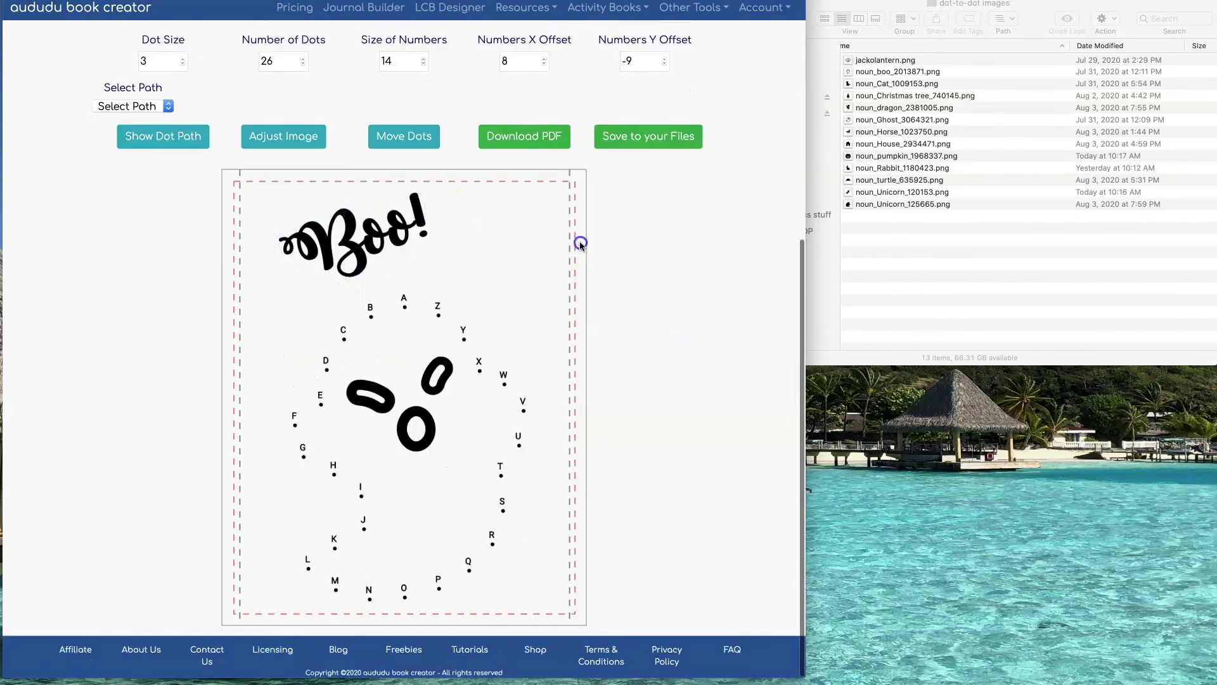
{"action": "left_click", "coordinate": [530, 144]}
{"action": "left_click", "coordinate": [718, 324]}
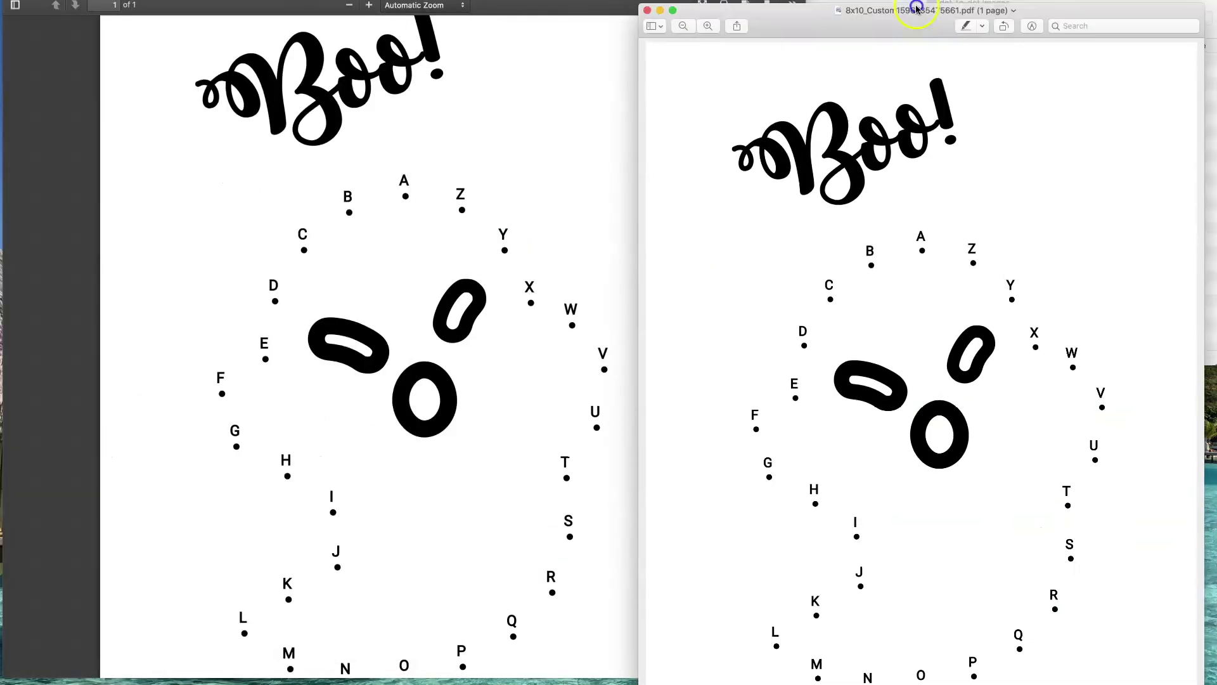
Load the image noun_Christmas tree_740145.png
{"action": "left_click", "coordinate": [257, 312]}
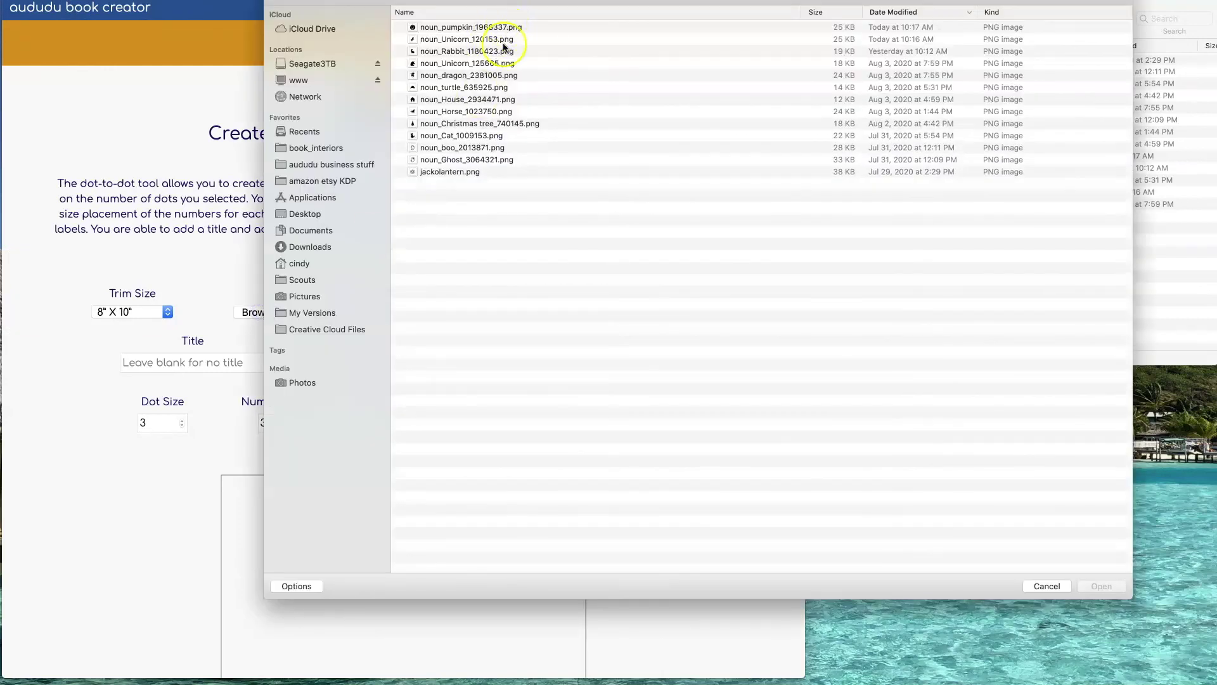
{"action": "left_click", "coordinate": [507, 125]}
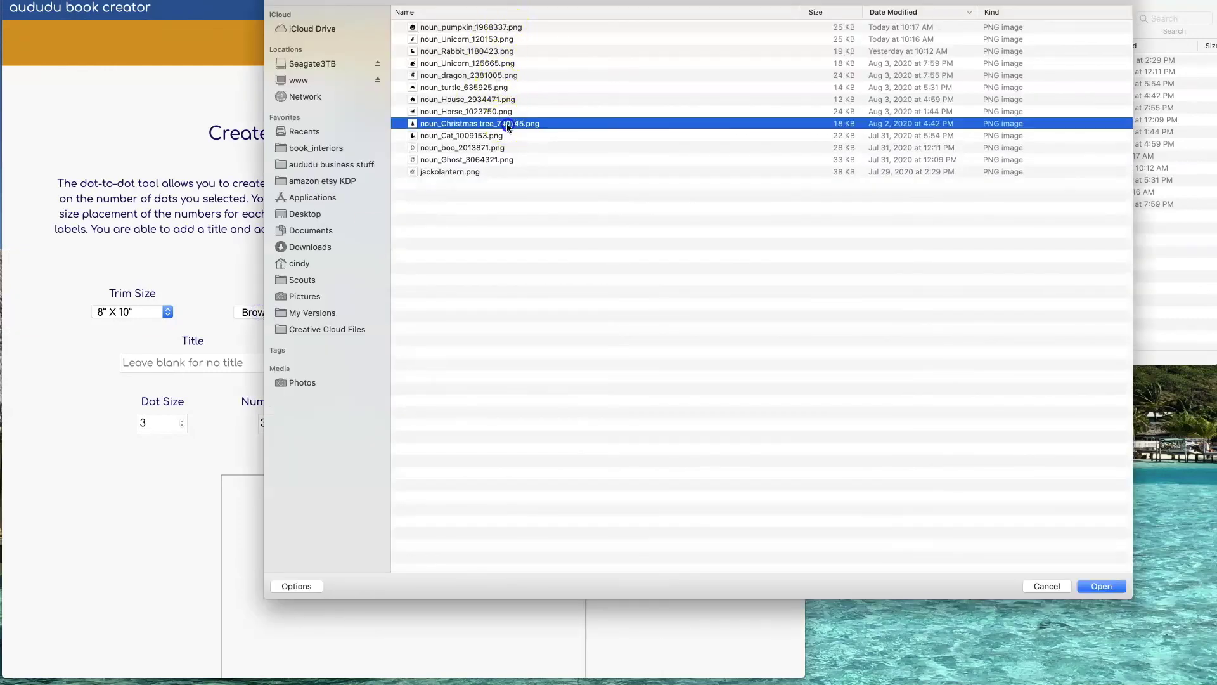
{"action": "left_click", "coordinate": [1101, 585]}
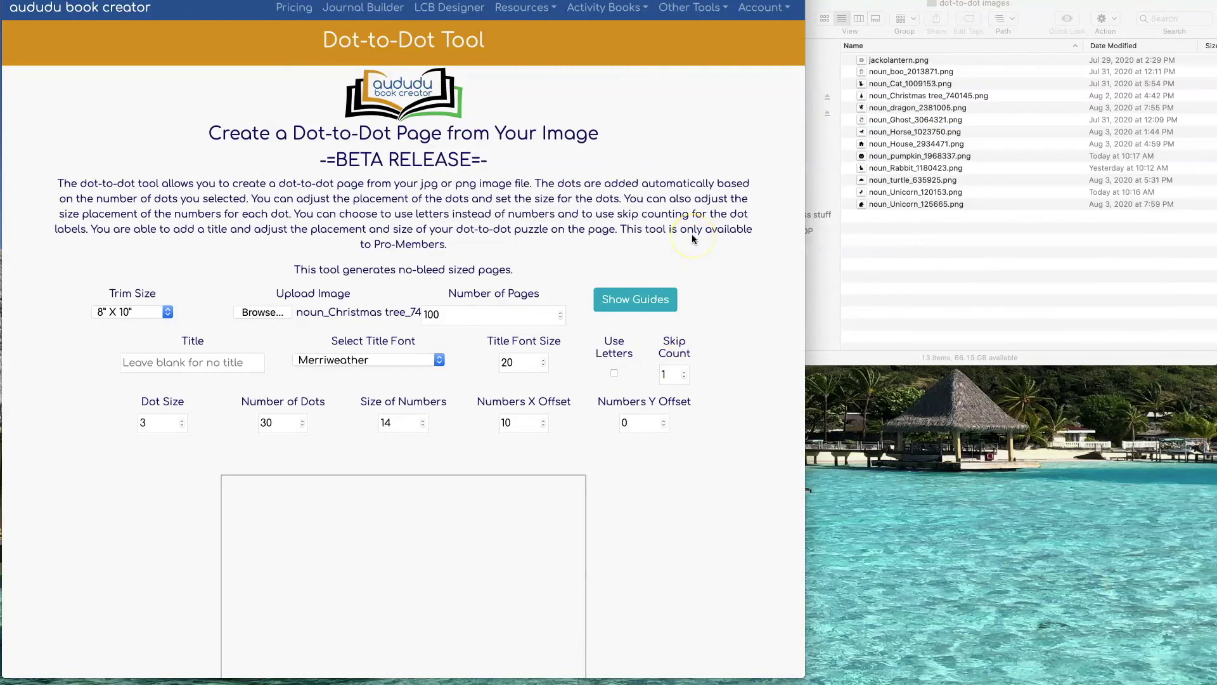
{"action": "scroll", "coordinate": [691, 234], "scroll_direction": "down", "scroll_amount": 5}
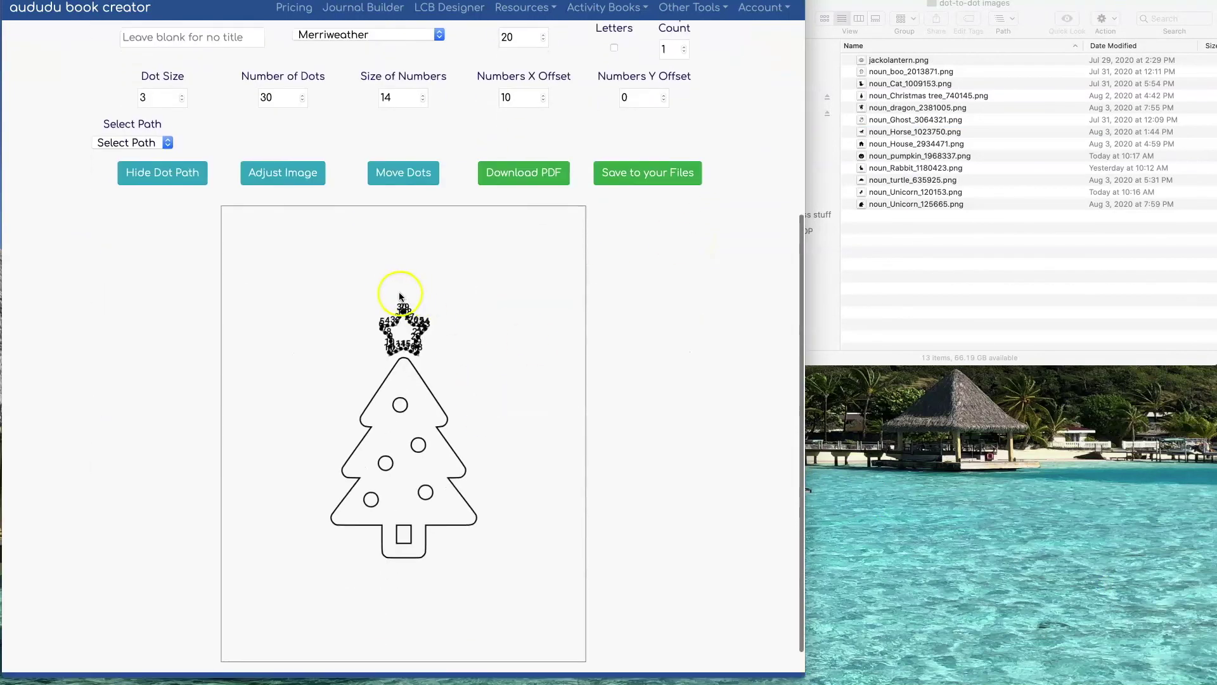
Turn Path 2, the tree outline, into a 30-dot numbered path with page guides shown
{"action": "left_click", "coordinate": [136, 142]}
{"action": "left_click", "coordinate": [139, 169]}
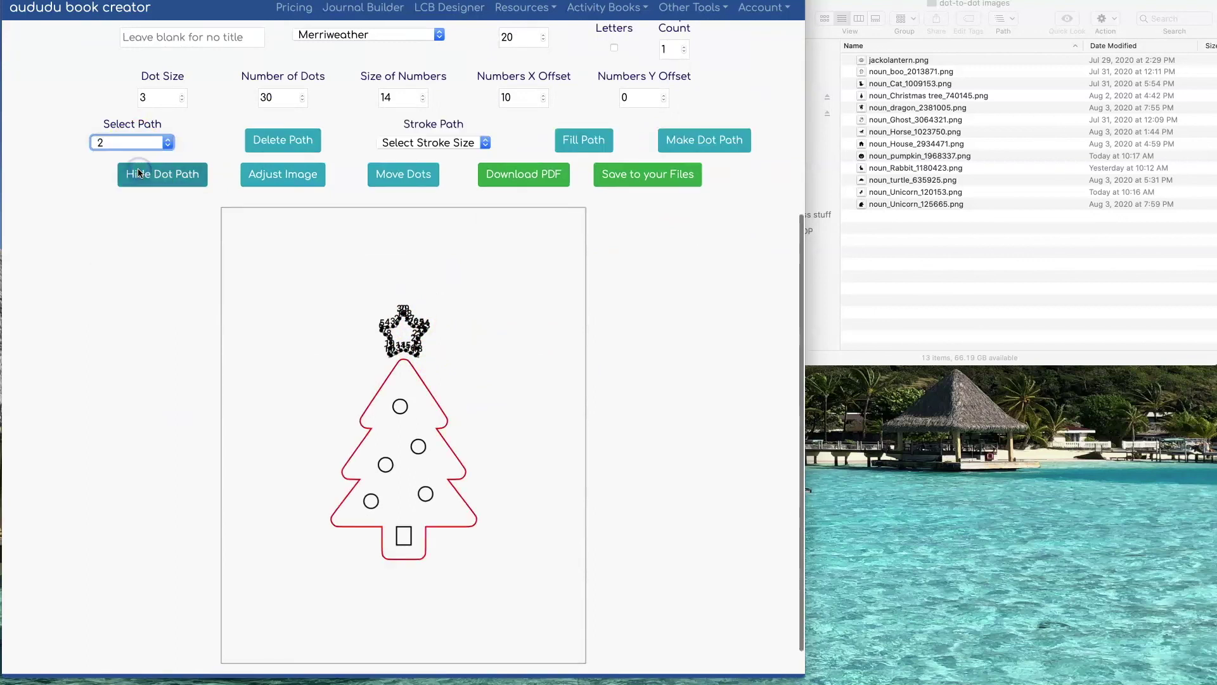
{"action": "left_click", "coordinate": [695, 141]}
{"action": "scroll", "coordinate": [727, 345], "scroll_direction": "up", "scroll_amount": 5}
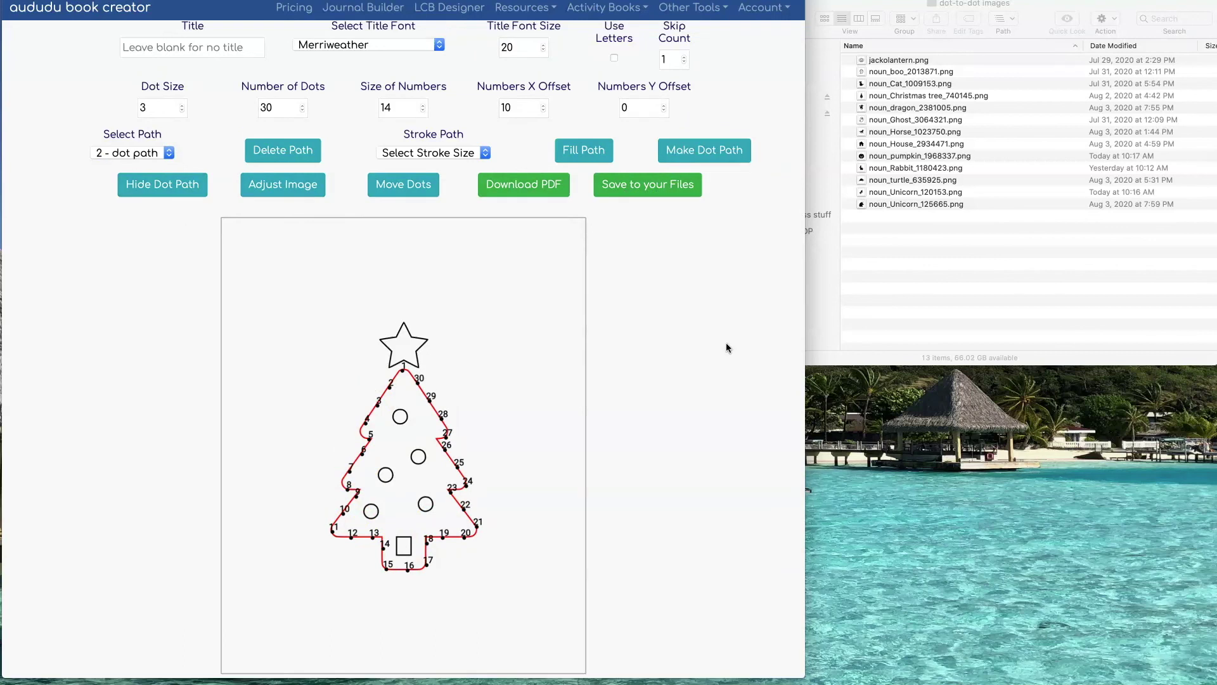
{"action": "left_click", "coordinate": [643, 69]}
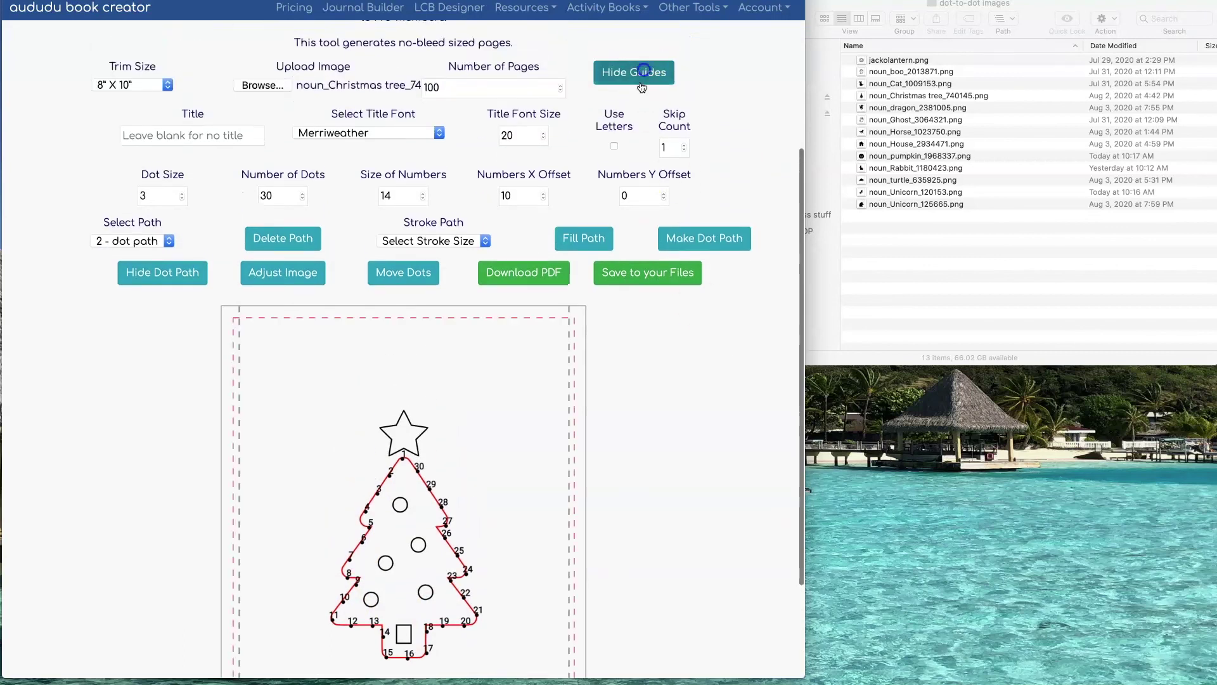
{"action": "scroll", "coordinate": [690, 239], "scroll_direction": "down", "scroll_amount": 7}
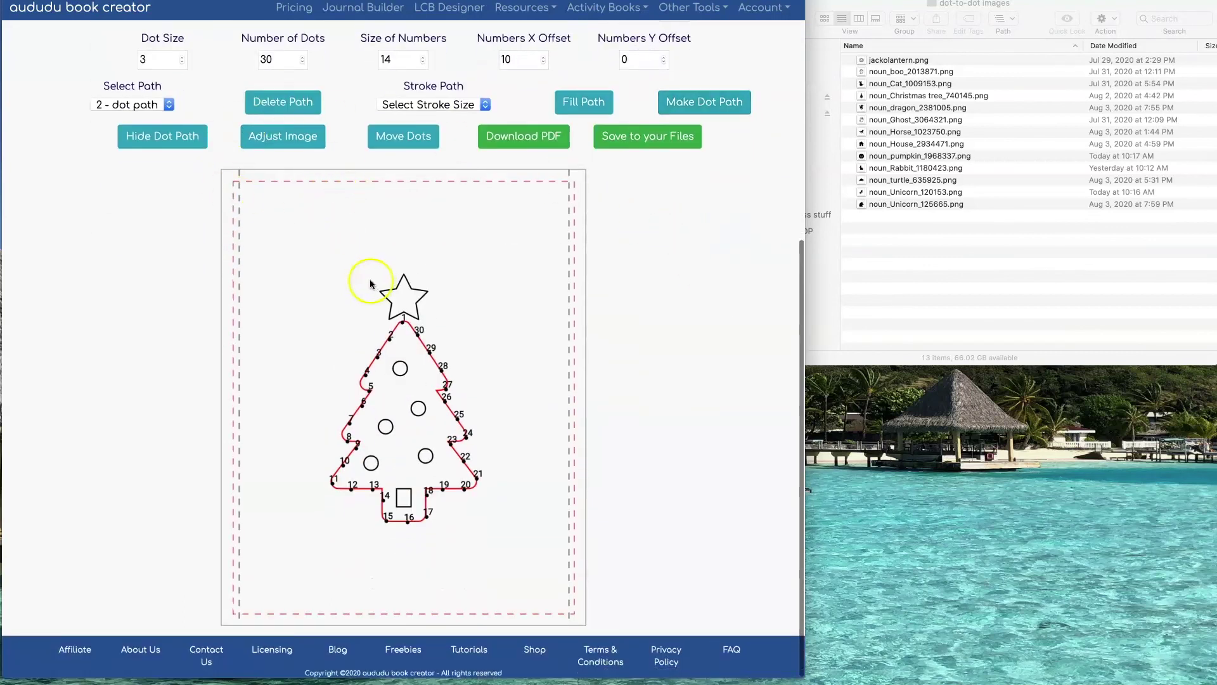
Enlarge the tree and offset its numbers to X 17, Y -1
{"action": "left_click", "coordinate": [283, 136]}
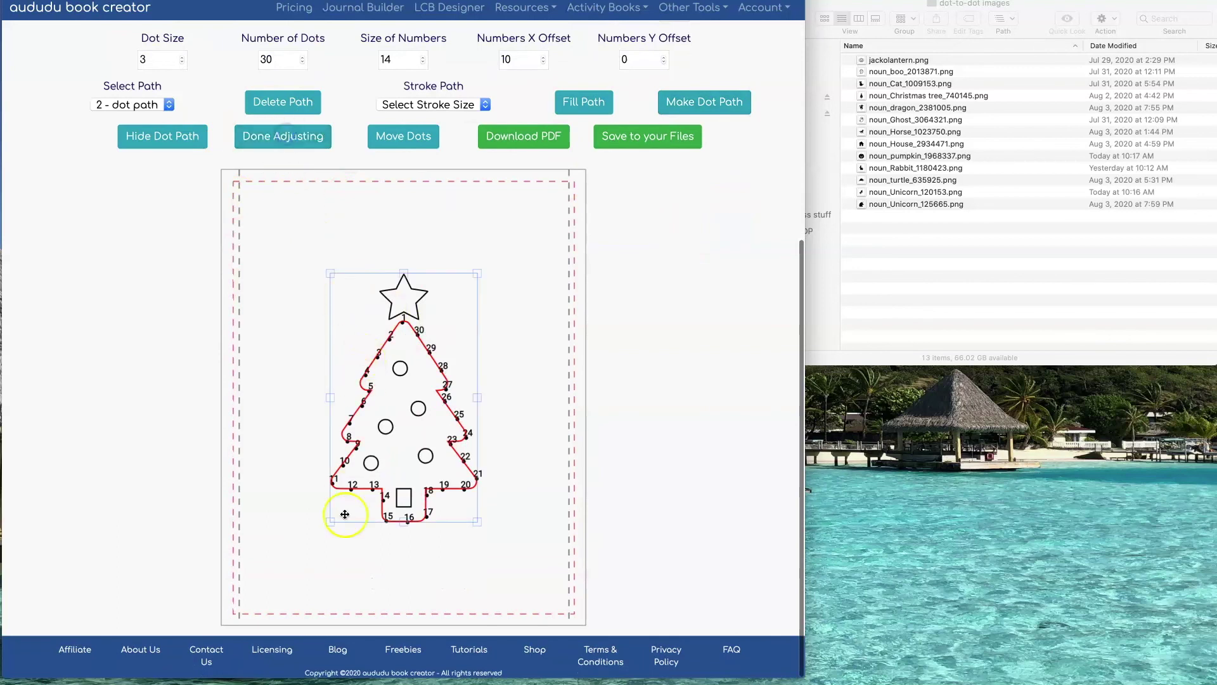
{"action": "left_click_drag", "start_coordinate": [482, 525], "coordinate": [455, 540]}
{"action": "left_click", "coordinate": [544, 56]}
{"action": "left_click", "coordinate": [543, 56]}
{"action": "left_click", "coordinate": [663, 62]}
{"action": "left_click", "coordinate": [543, 56]}
{"action": "scroll", "coordinate": [227, 58], "scroll_direction": "up", "scroll_amount": 2}
Add the page title 'Merry Christmas' in the Mathilda-Bold font
{"action": "type", "text": "Merry Christmas"}
{"action": "left_click", "coordinate": [371, 59]}
{"action": "left_click", "coordinate": [355, 317]}
{"action": "scroll", "coordinate": [158, 155], "scroll_direction": "down", "scroll_amount": 2}
{"action": "left_click", "coordinate": [158, 155]}
Re-space the tree's dots, hide the dot path and download the page as PDF
{"action": "left_click", "coordinate": [403, 157]}
{"action": "left_click", "coordinate": [365, 442]}
{"action": "left_click", "coordinate": [466, 442]}
{"action": "left_click", "coordinate": [381, 592]}
{"action": "scroll", "coordinate": [381, 586], "scroll_direction": "down", "scroll_amount": 1}
{"action": "left_click", "coordinate": [563, 152]}
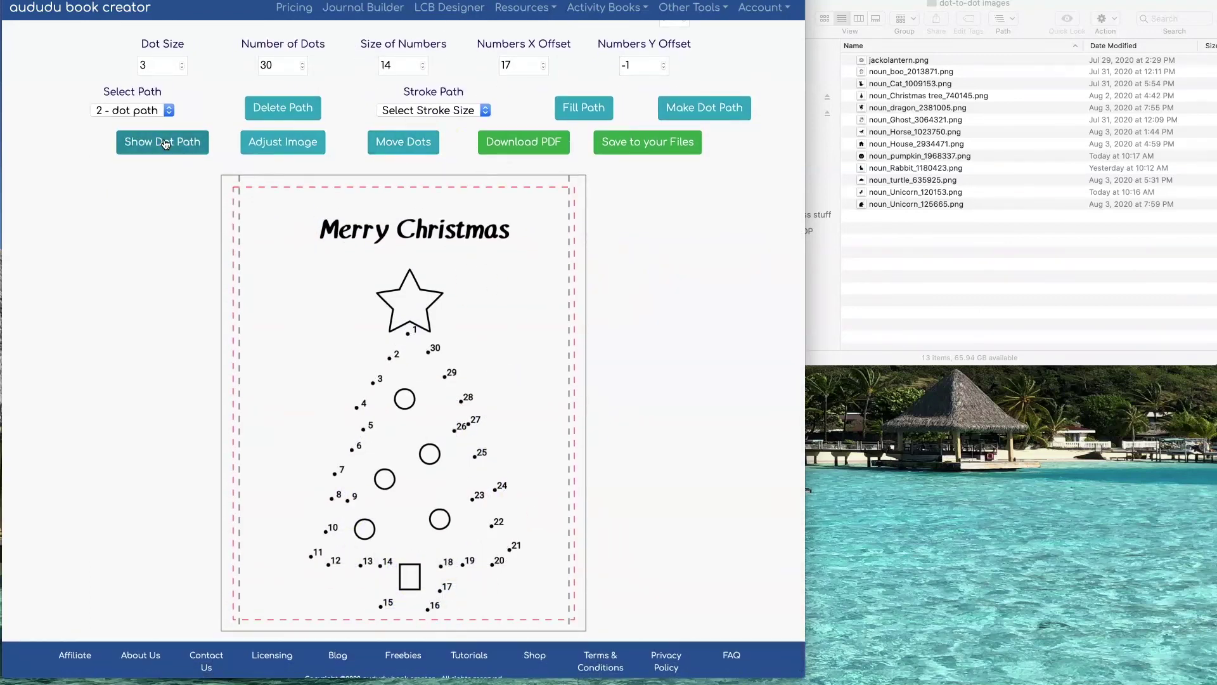
{"action": "scroll", "coordinate": [648, 163], "scroll_direction": "up", "scroll_amount": 2}
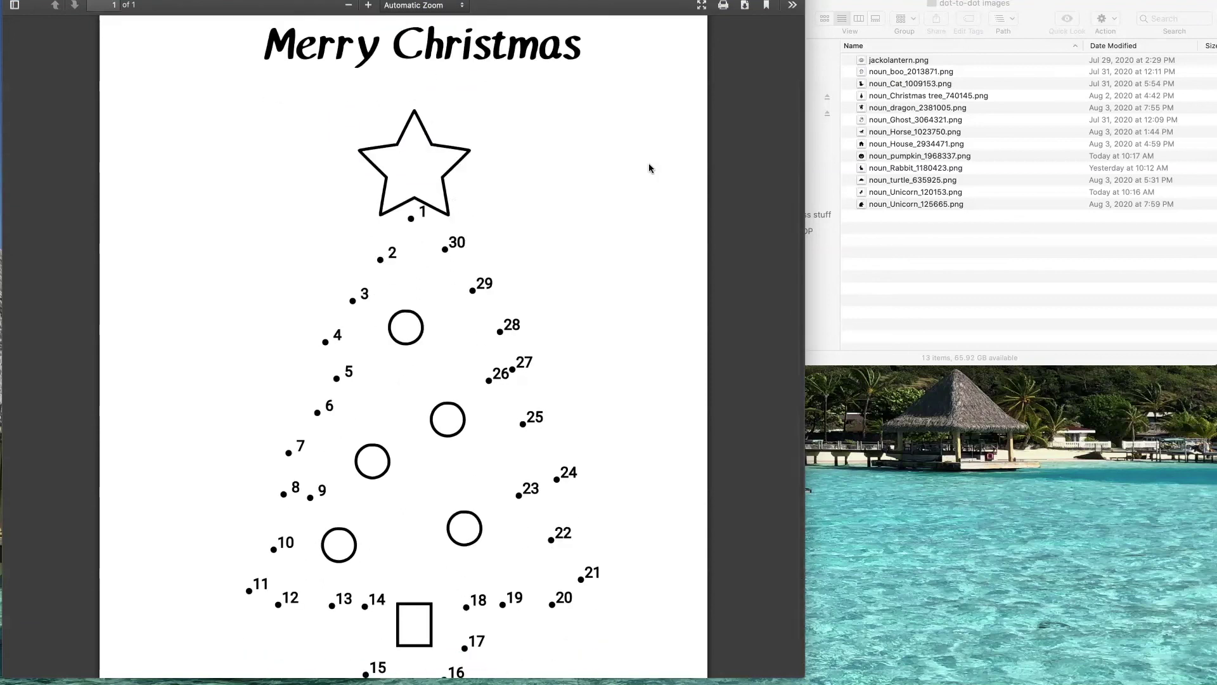